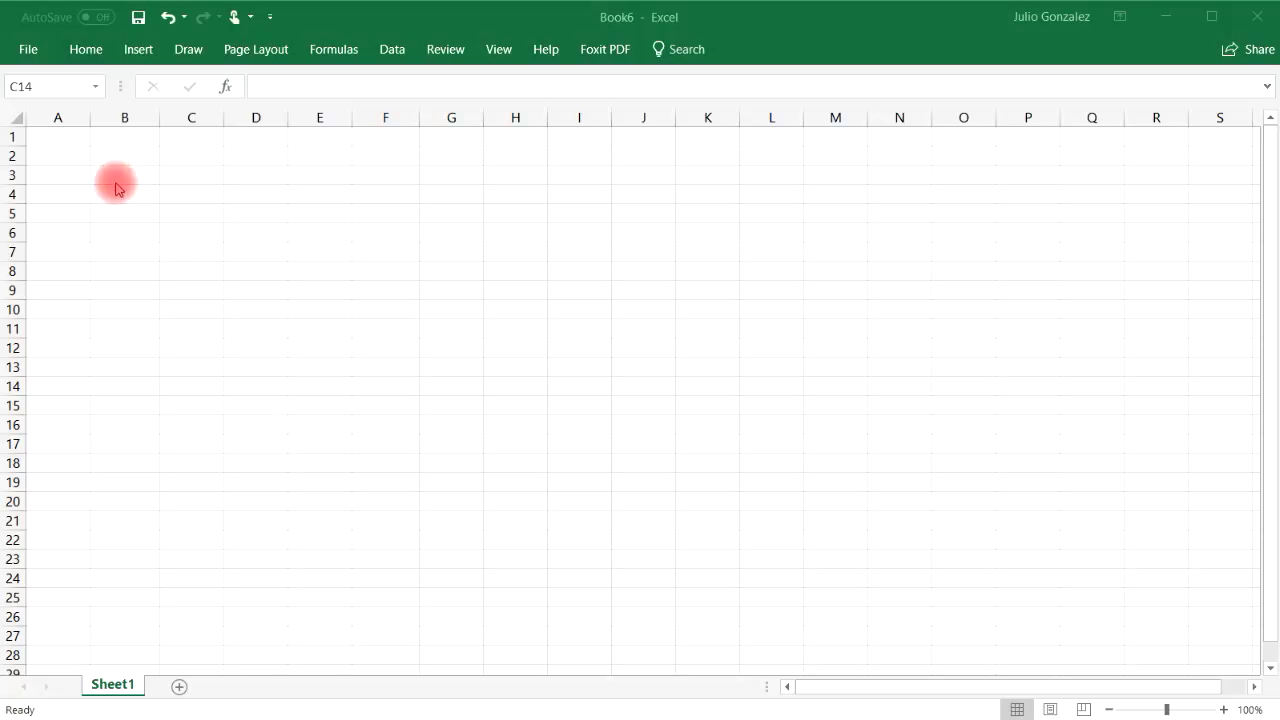
# - Enter the formula =DEC2HEX(765) in cell B2 to convert the decimal number 765 to hexadecimal
pyautogui.click(72, 157)
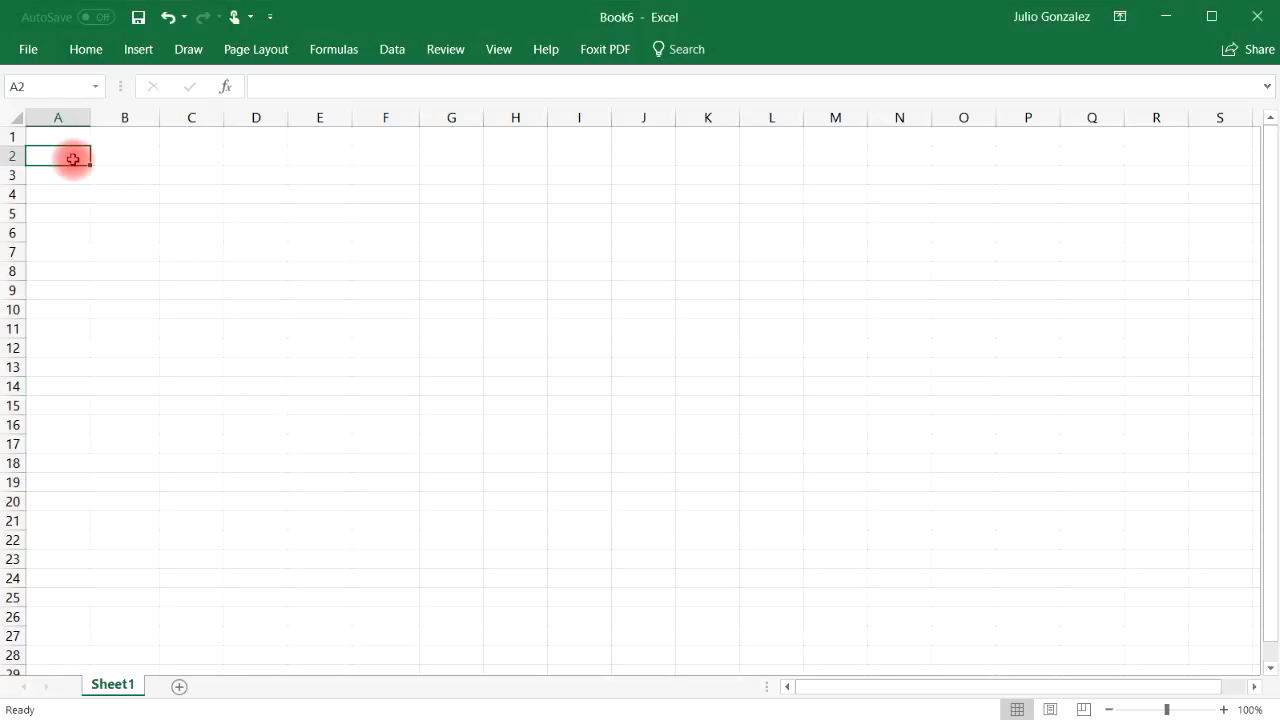
pyautogui.click(104, 159)
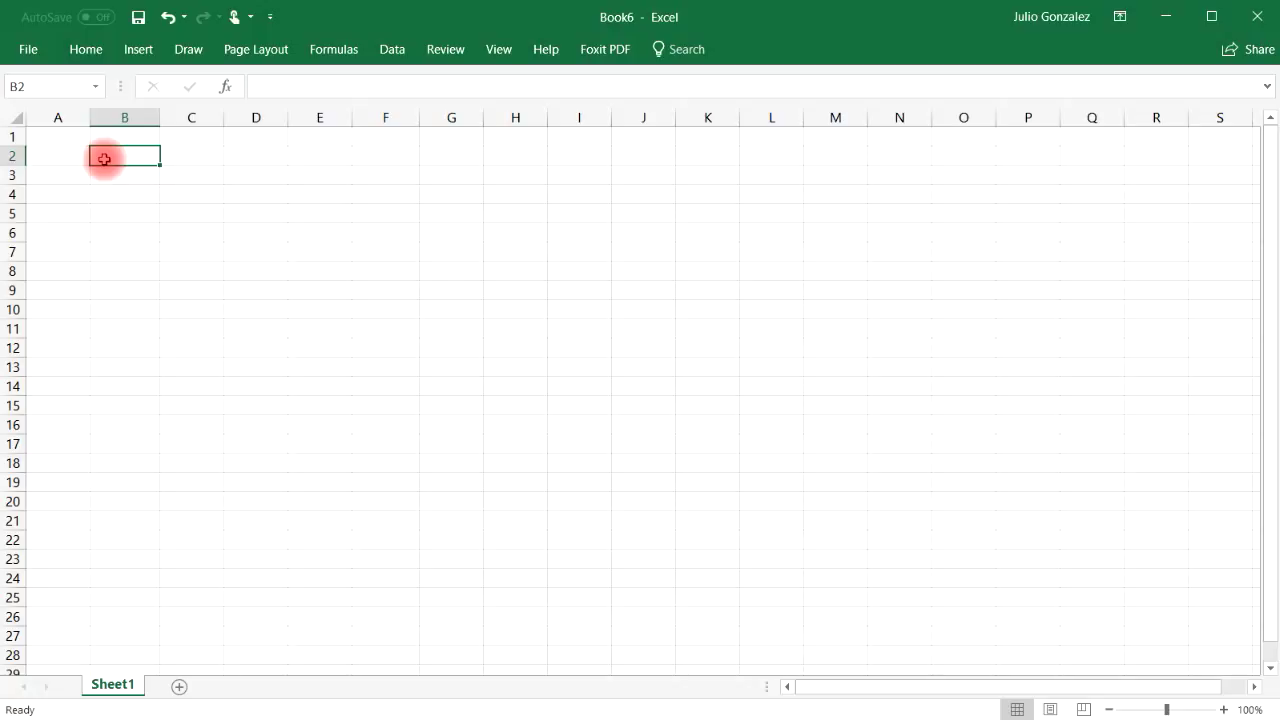
pyautogui.write('dec2')
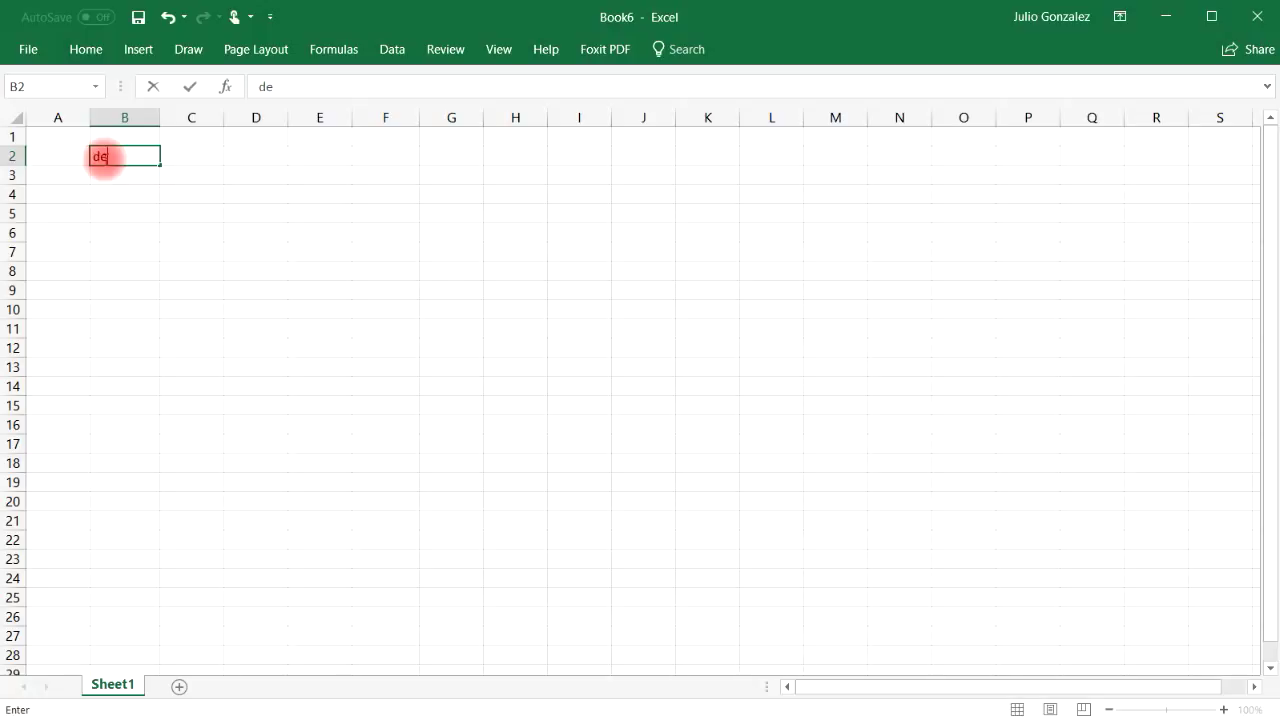
pyautogui.press('BackSpace')
pyautogui.press('BackSpace')
pyautogui.press('BackSpace')
pyautogui.press('BackSpace')
pyautogui.write('=dec')
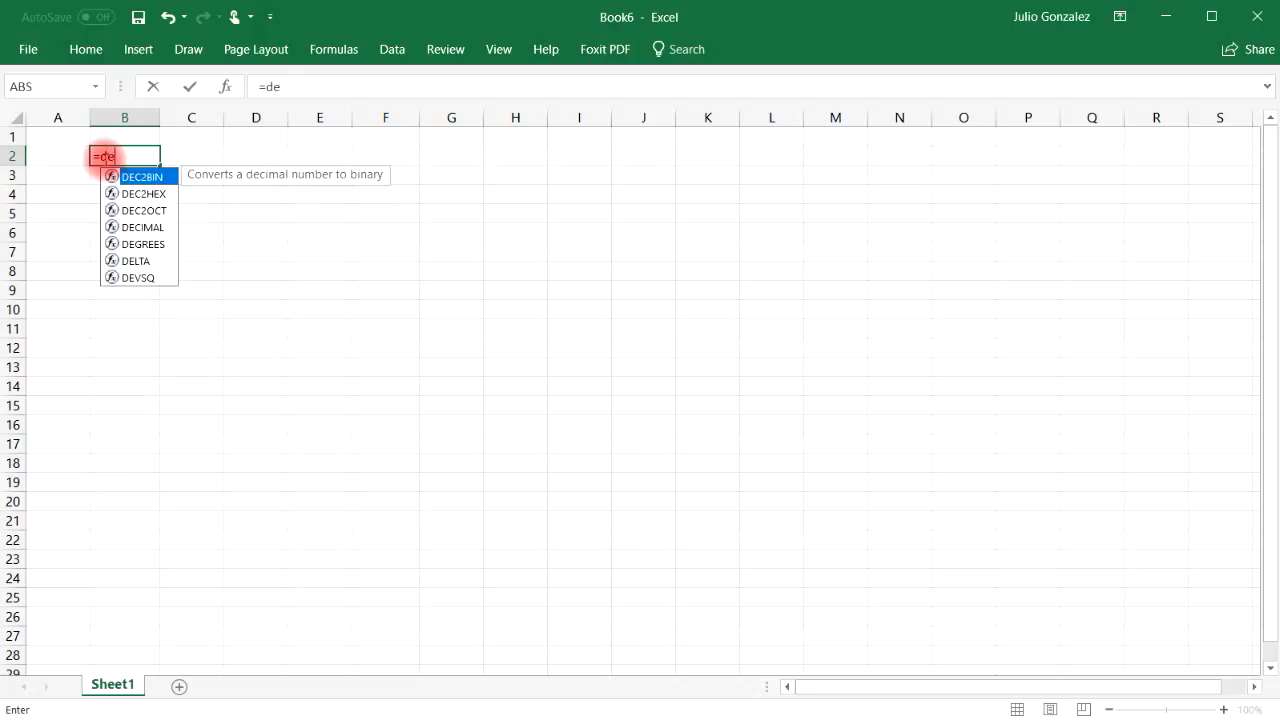
pyautogui.write('2h')
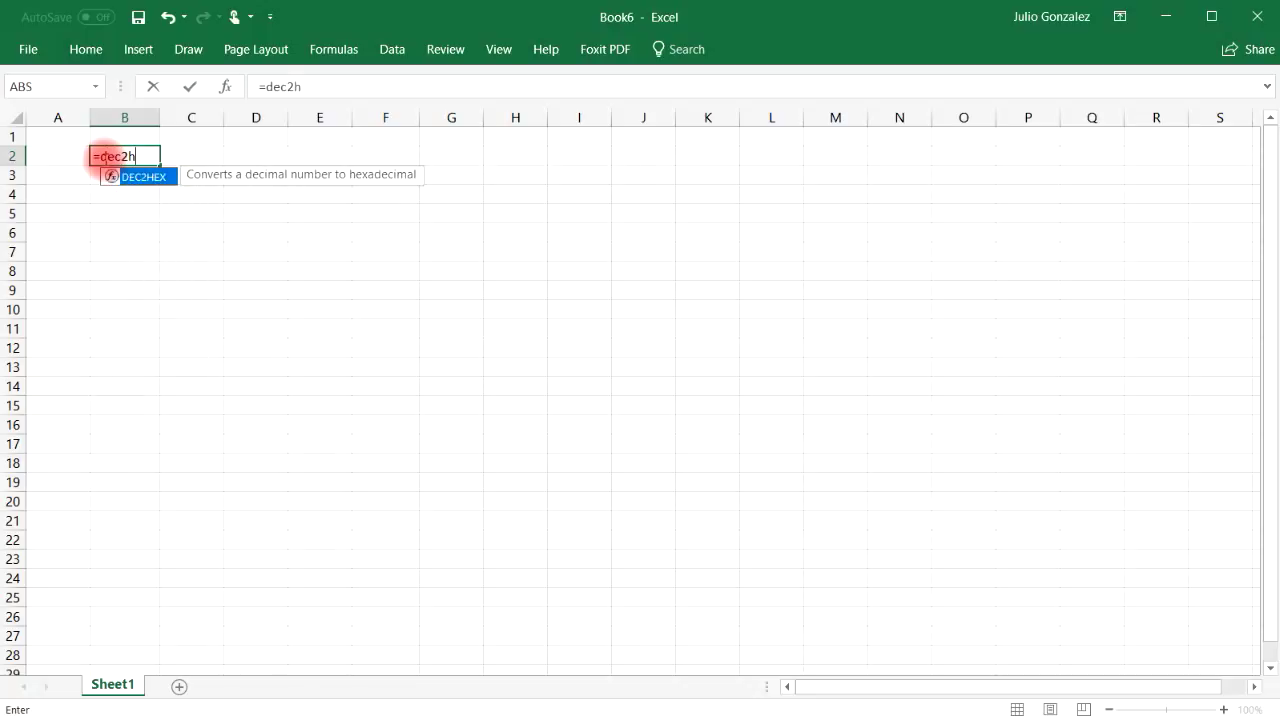
pyautogui.write('ex(')
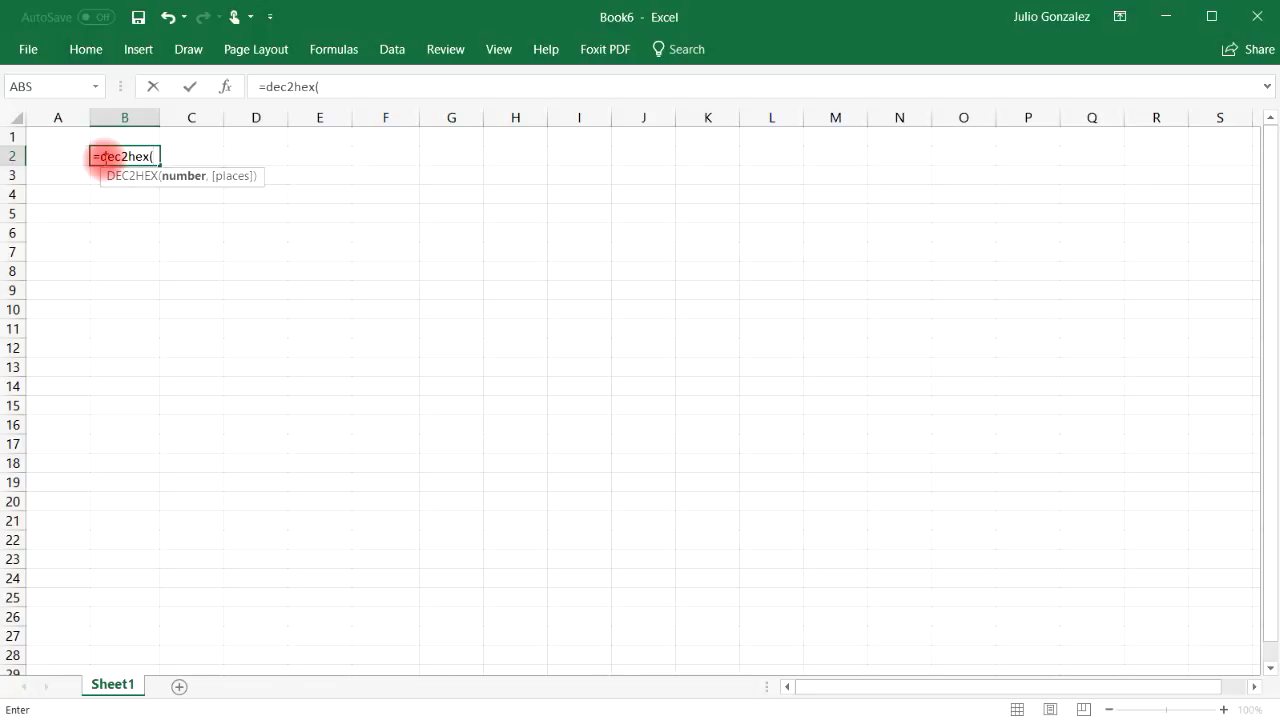
pyautogui.write('765)')
pyautogui.press('Return')
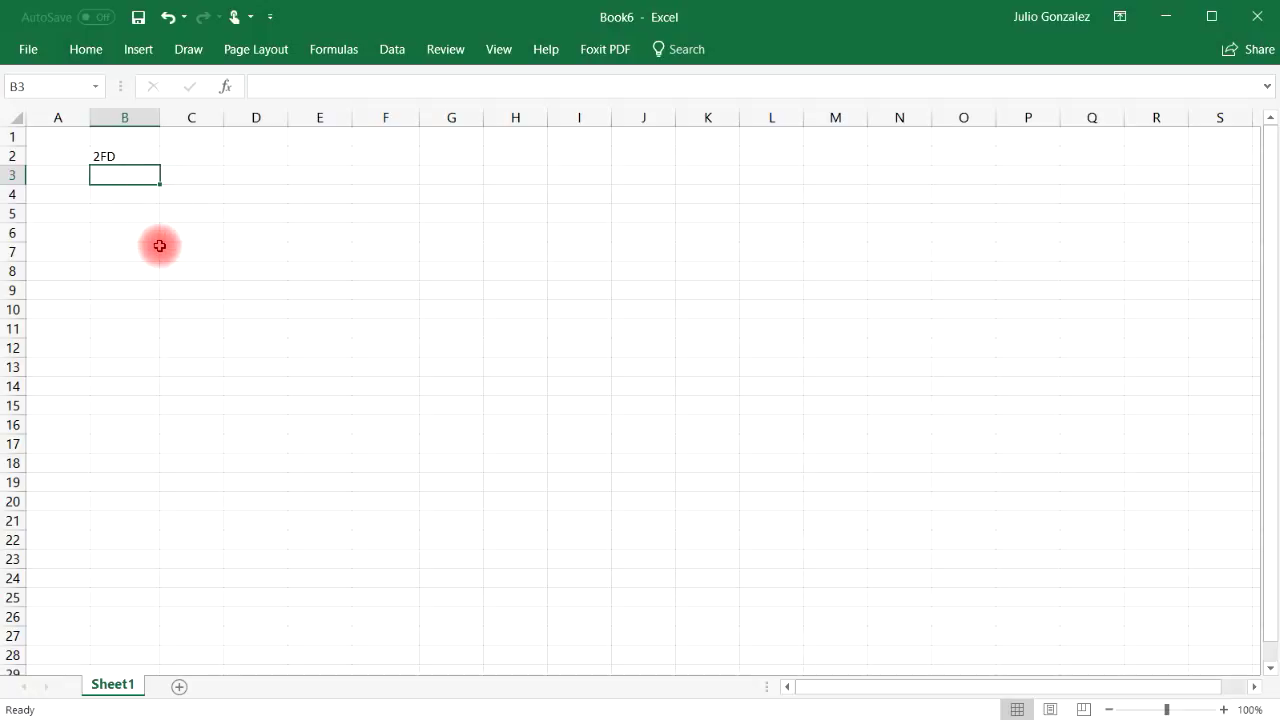
# - List the hexadecimal letter values in cells J2 to J7 as text, from "A = 10" through "F = 15"
pyautogui.click(648, 157)
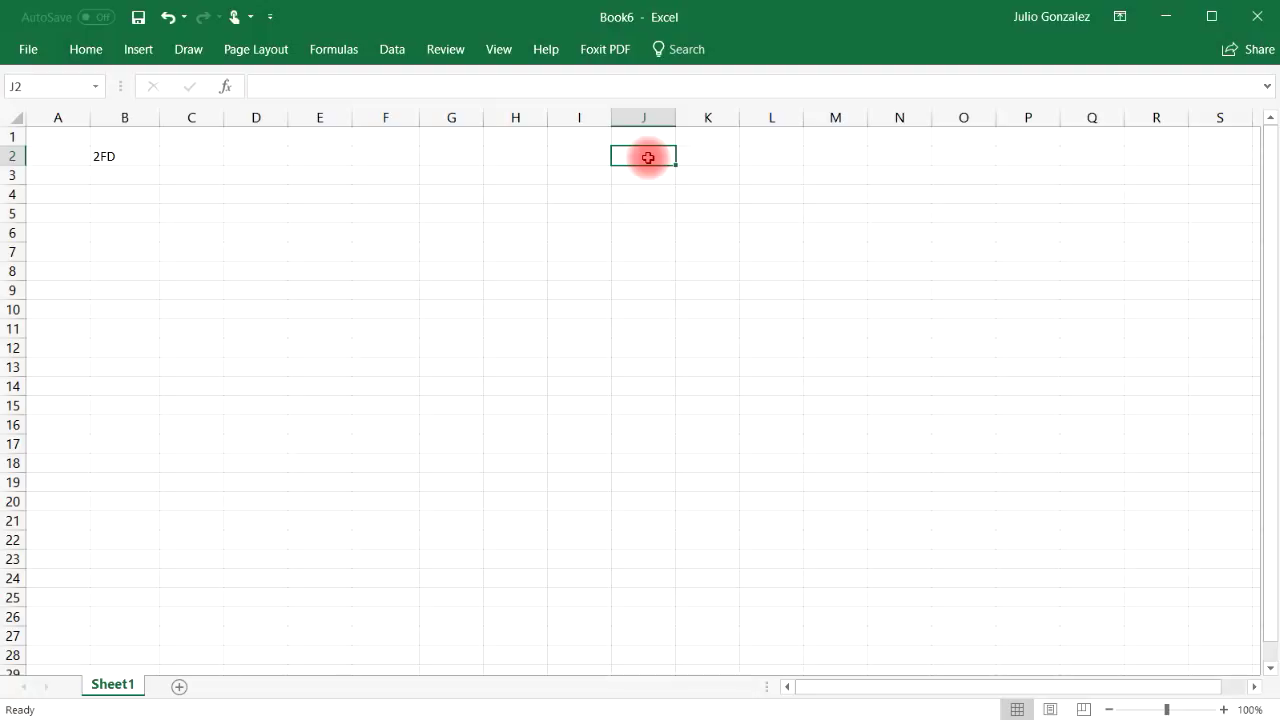
pyautogui.write('A = 10')
pyautogui.press('Return')
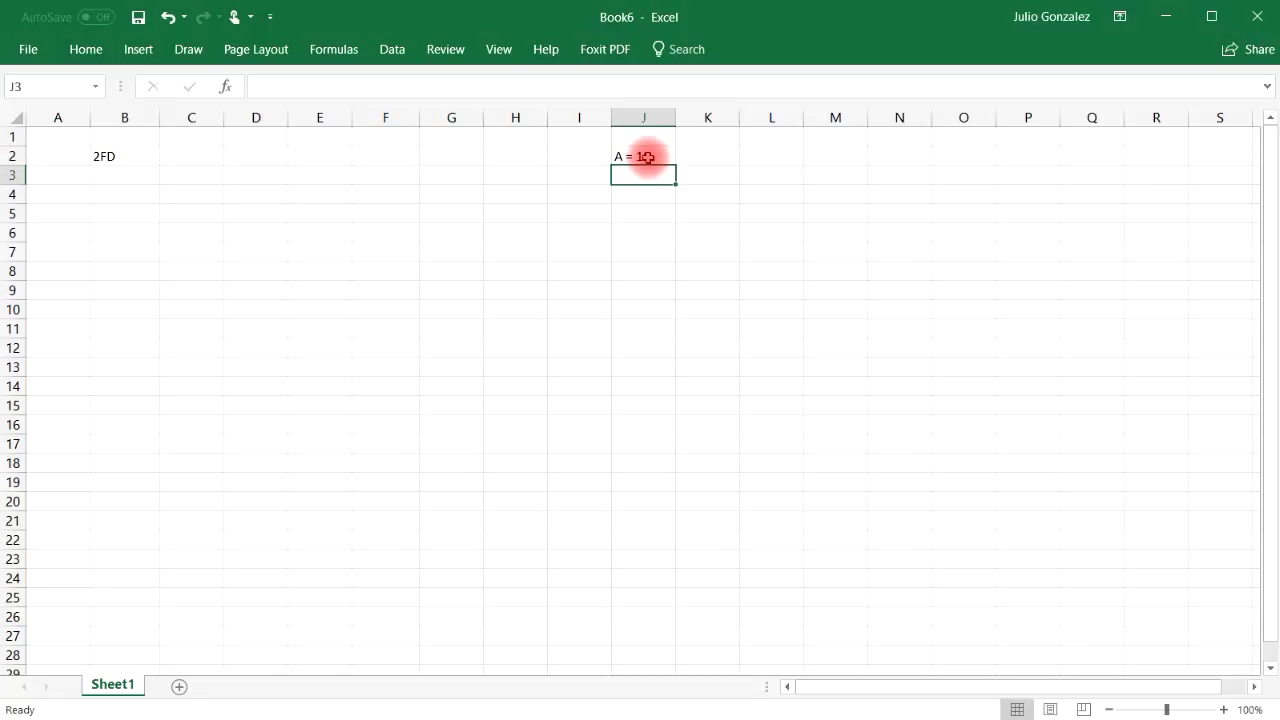
pyautogui.write('B = 11')
pyautogui.press('Return')
pyautogui.write('C = 12')
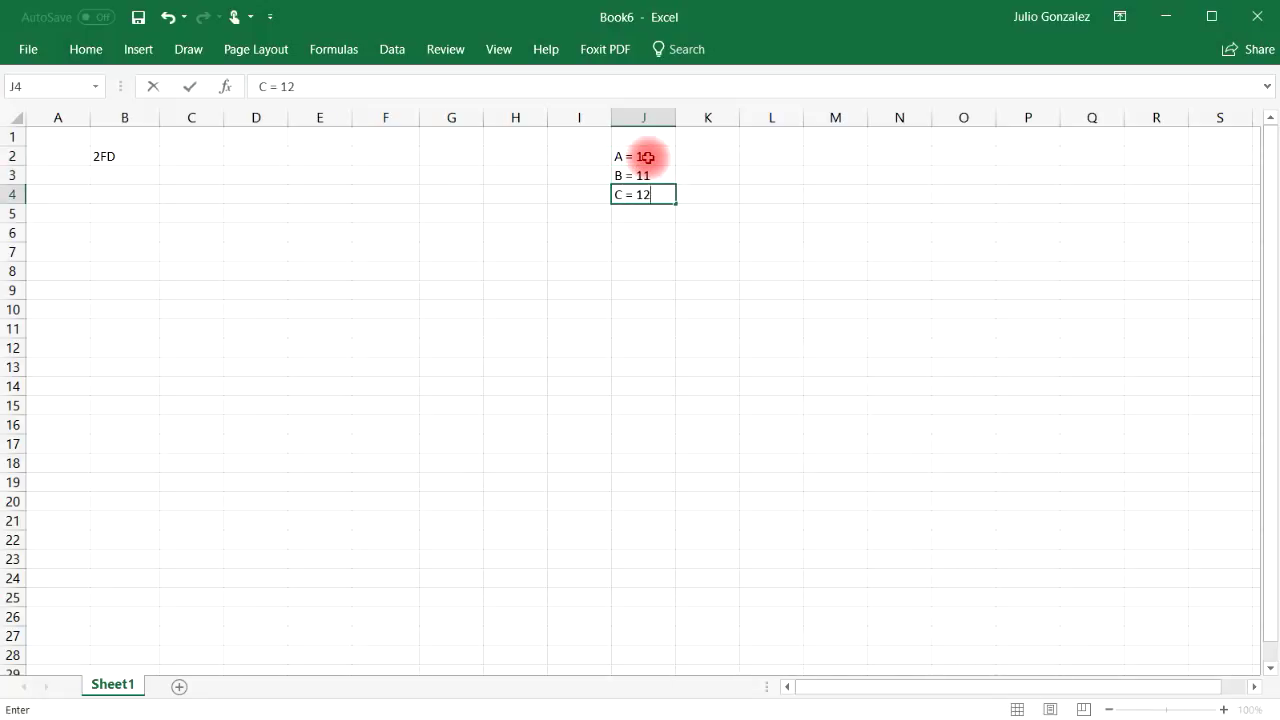
pyautogui.press('Return')
pyautogui.write('D = 13')
pyautogui.press('Return')
pyautogui.write('E = 14')
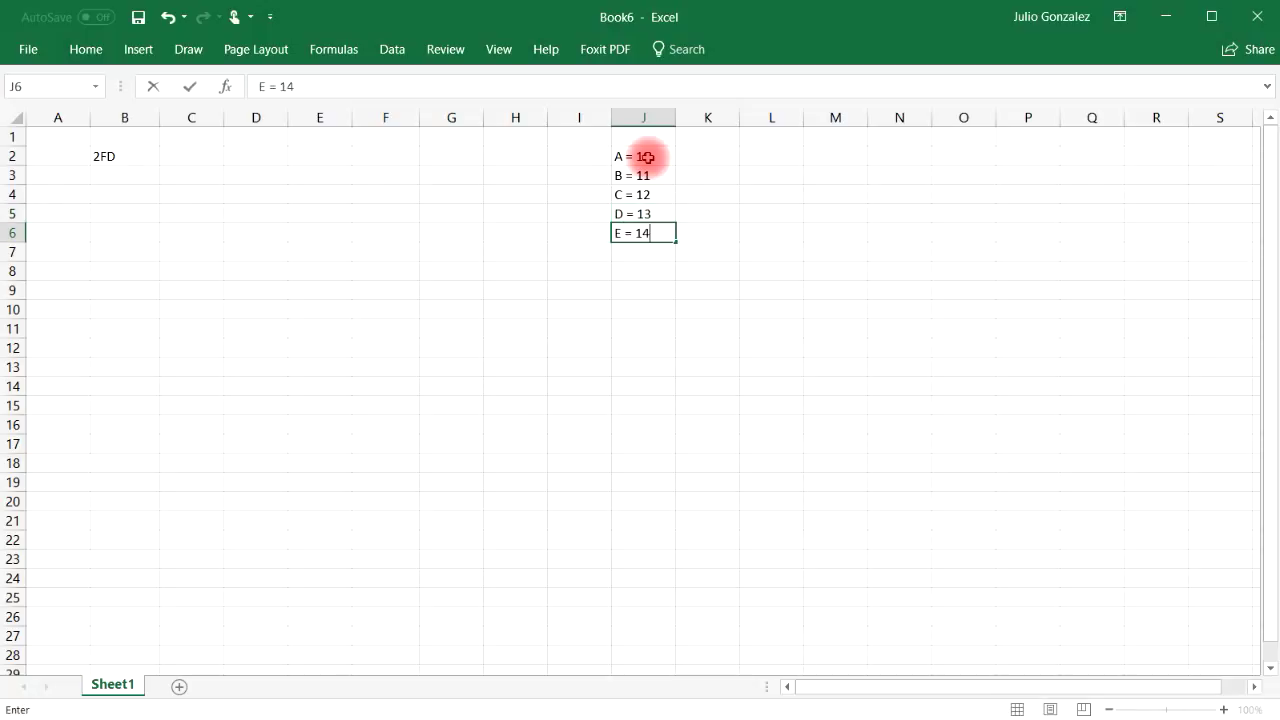
pyautogui.press('Return')
pyautogui.write('F =')
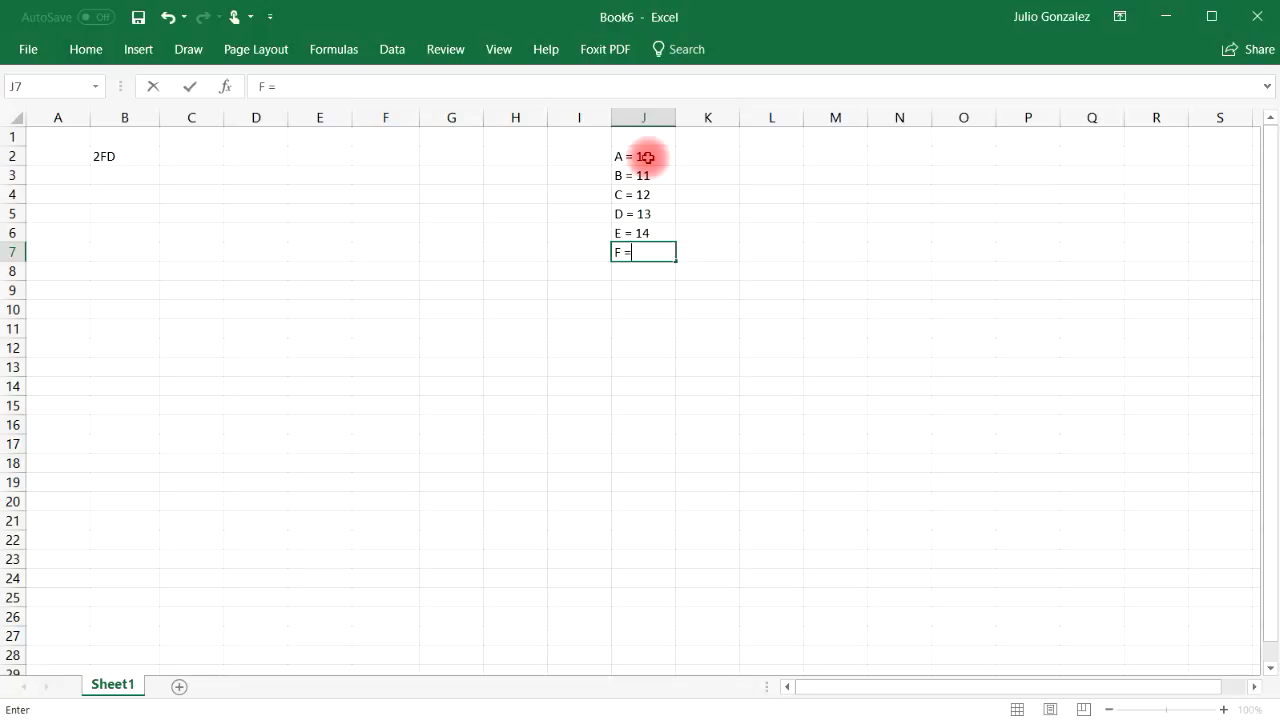
pyautogui.write(' 15')
pyautogui.press('Return')
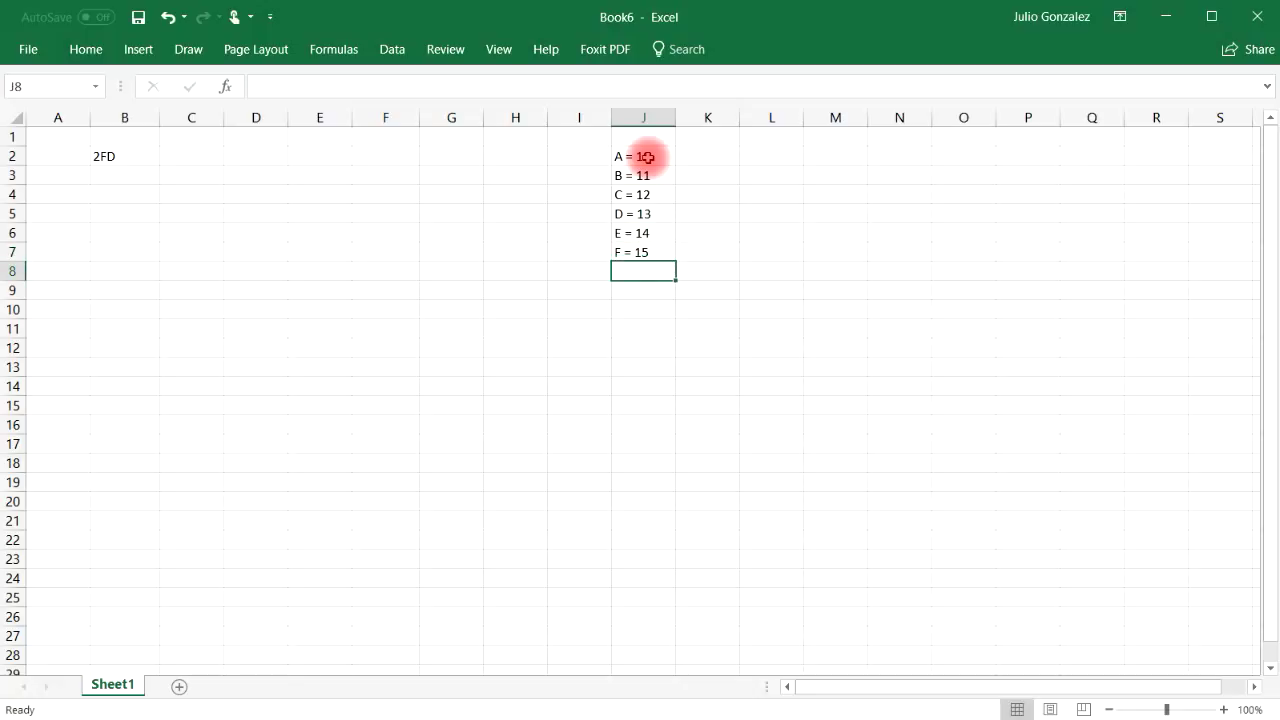
# - Enter the manual conversion formula =13*16^0+15*16^1+2*16^2 in cell C2 and compare it with the formula in B2
pyautogui.click(206, 158)
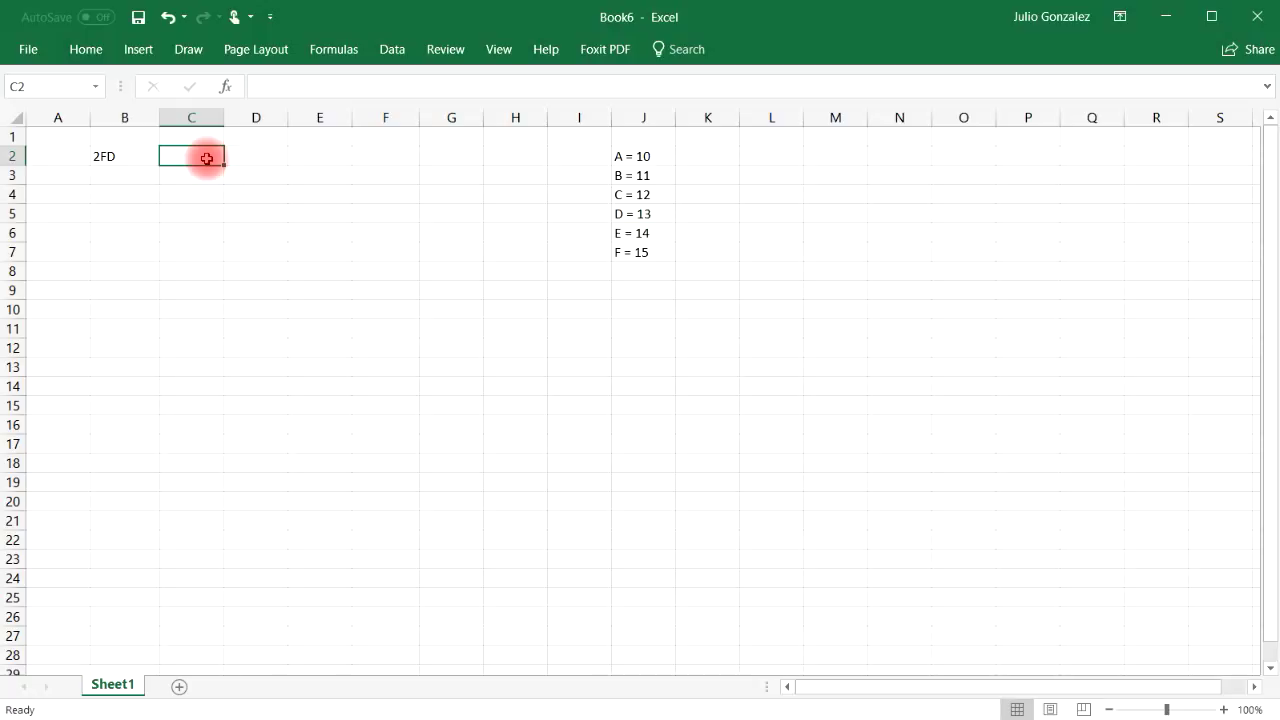
pyautogui.write('13')
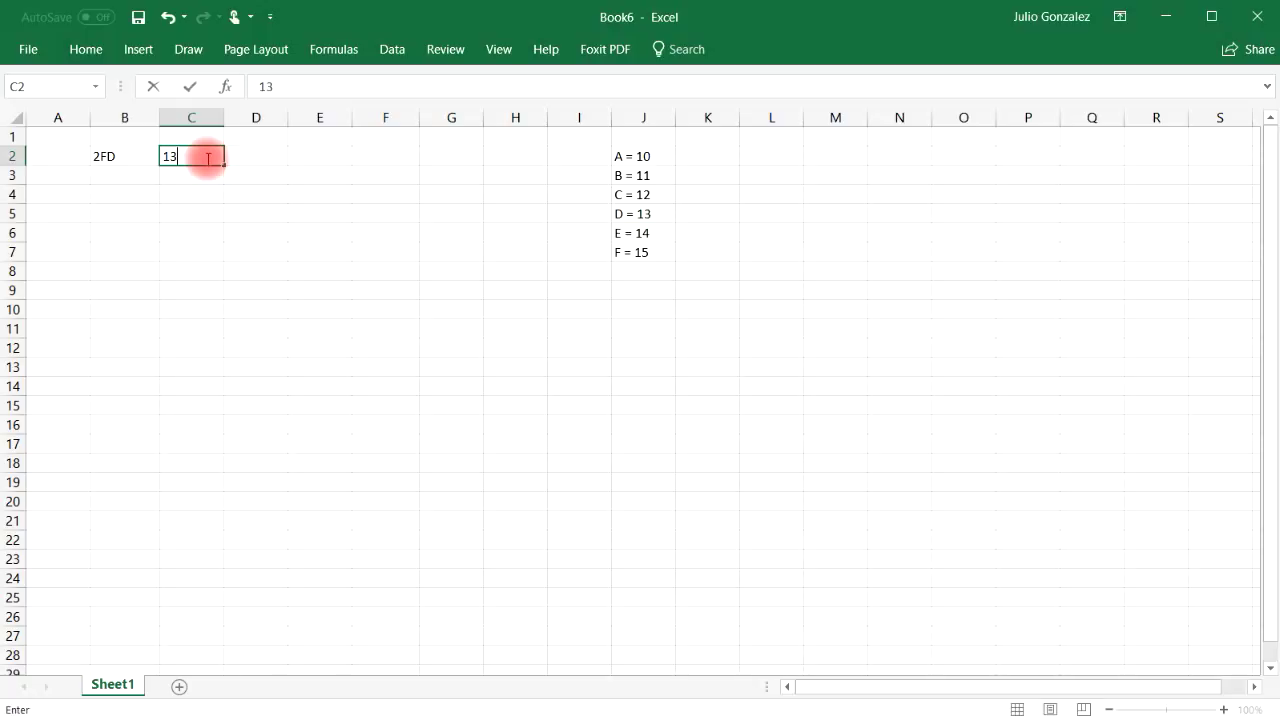
pyautogui.write('*')
pyautogui.press('BackSpace')
pyautogui.press('BackSpace')
pyautogui.press('BackSpace')
pyautogui.write('=13*16^0+')
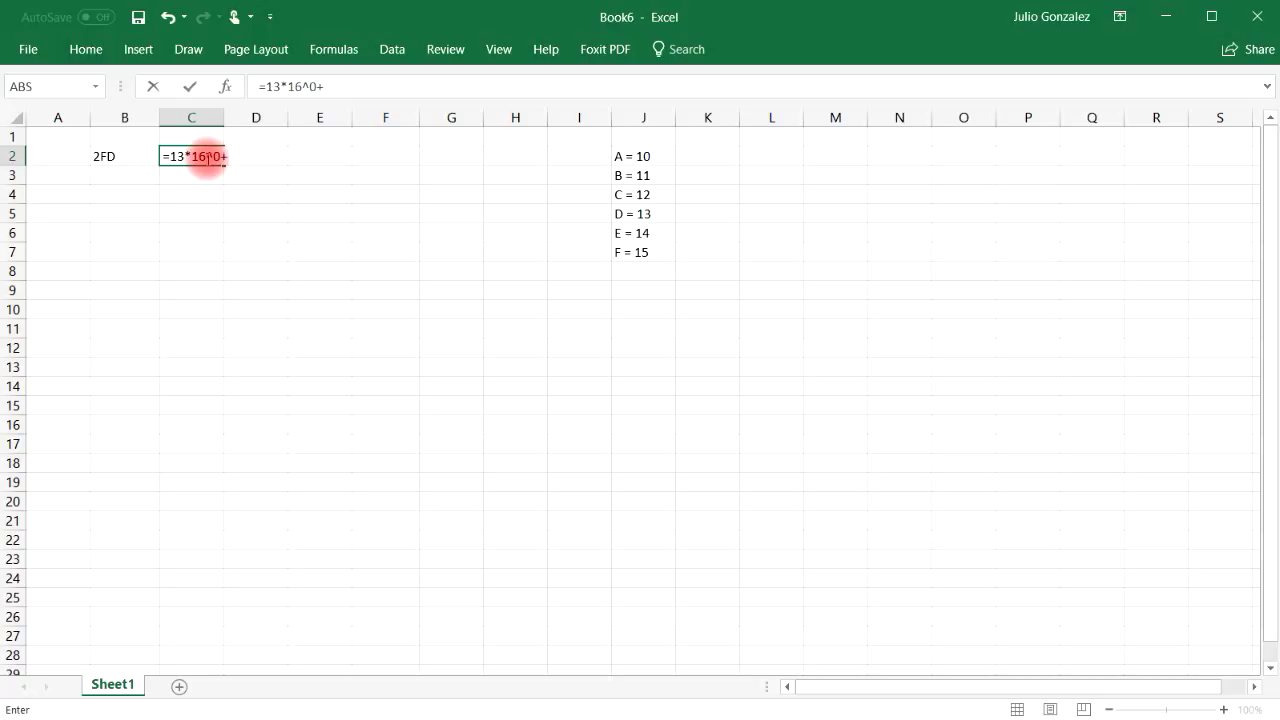
pyautogui.write('15*16^1+2*16^2')
pyautogui.press('Return')
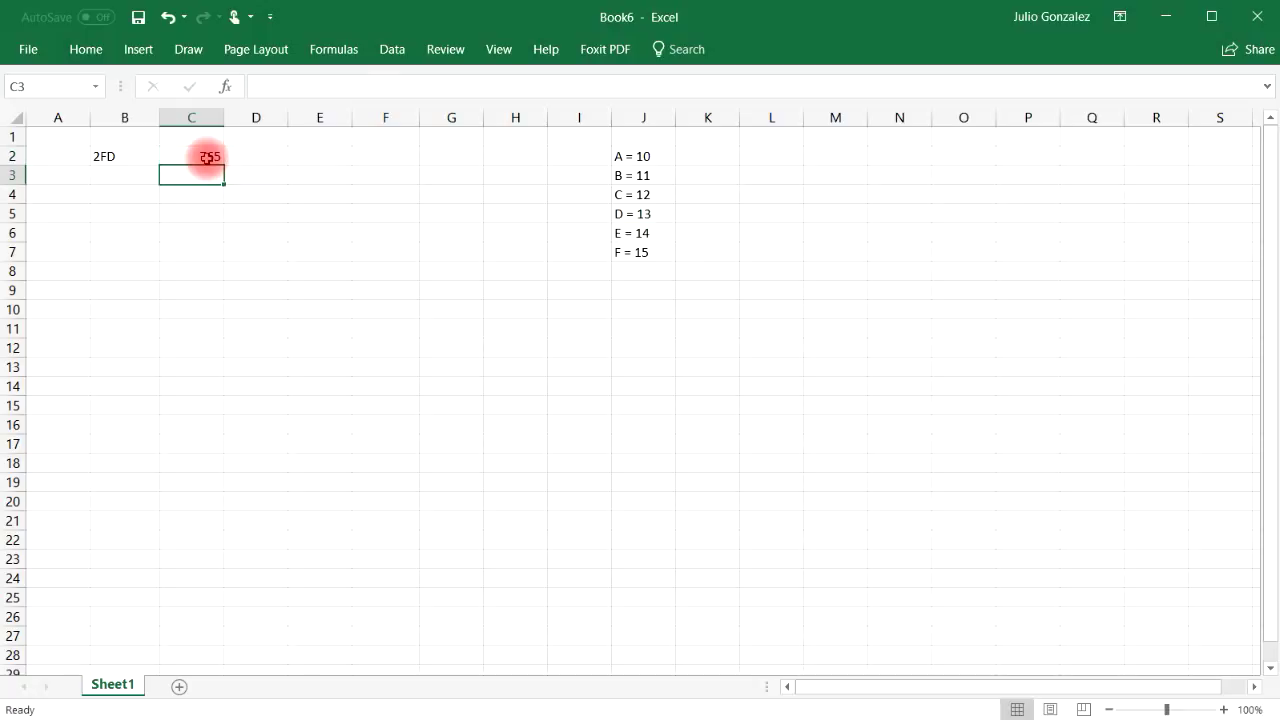
pyautogui.click(105, 158)
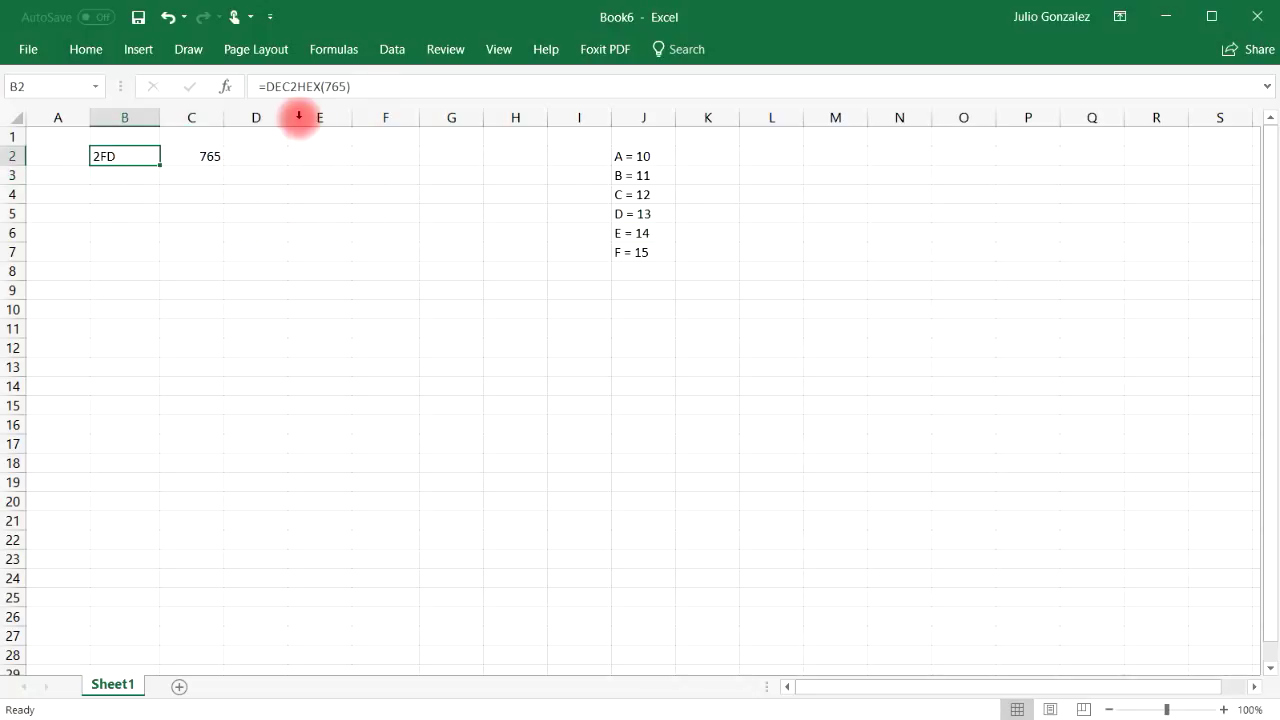
pyautogui.click(214, 158)
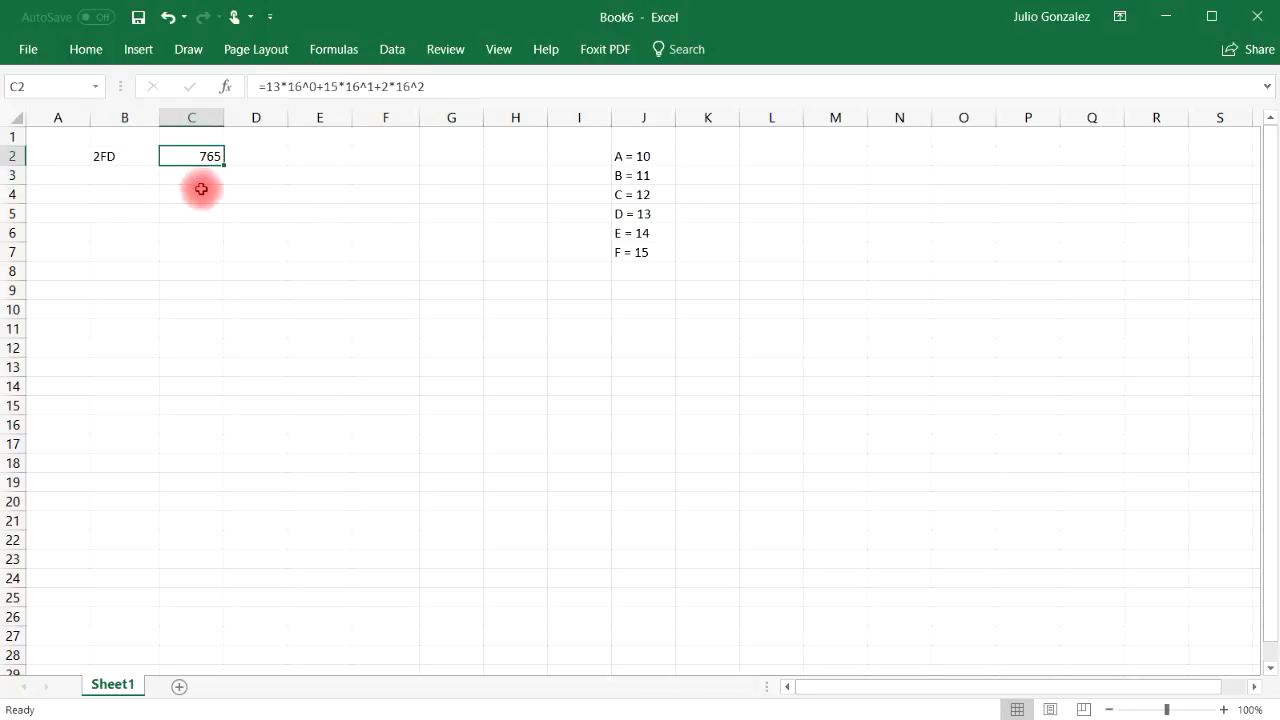
# - Enter the formula =HEX2DEC("2FD") in cell D2 to convert the hexadecimal number to decimal, and review it against B2
pyautogui.click(245, 156)
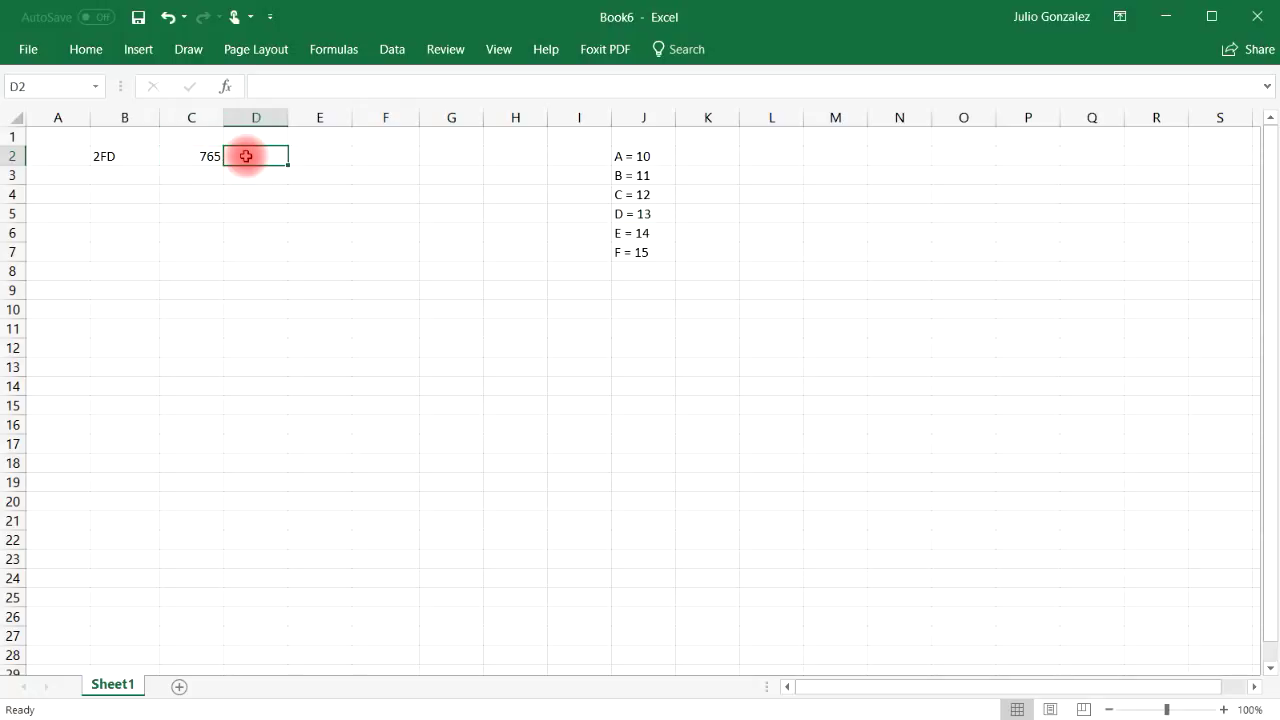
pyautogui.click(125, 163)
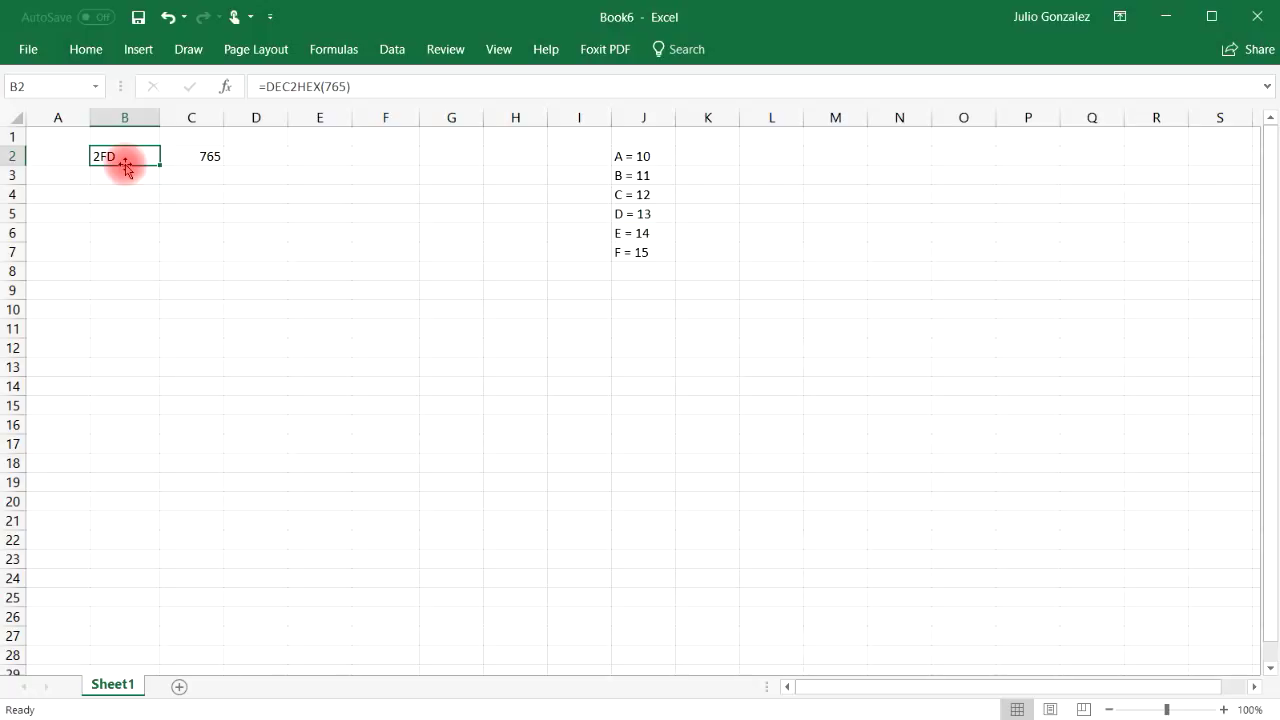
pyautogui.click(262, 152)
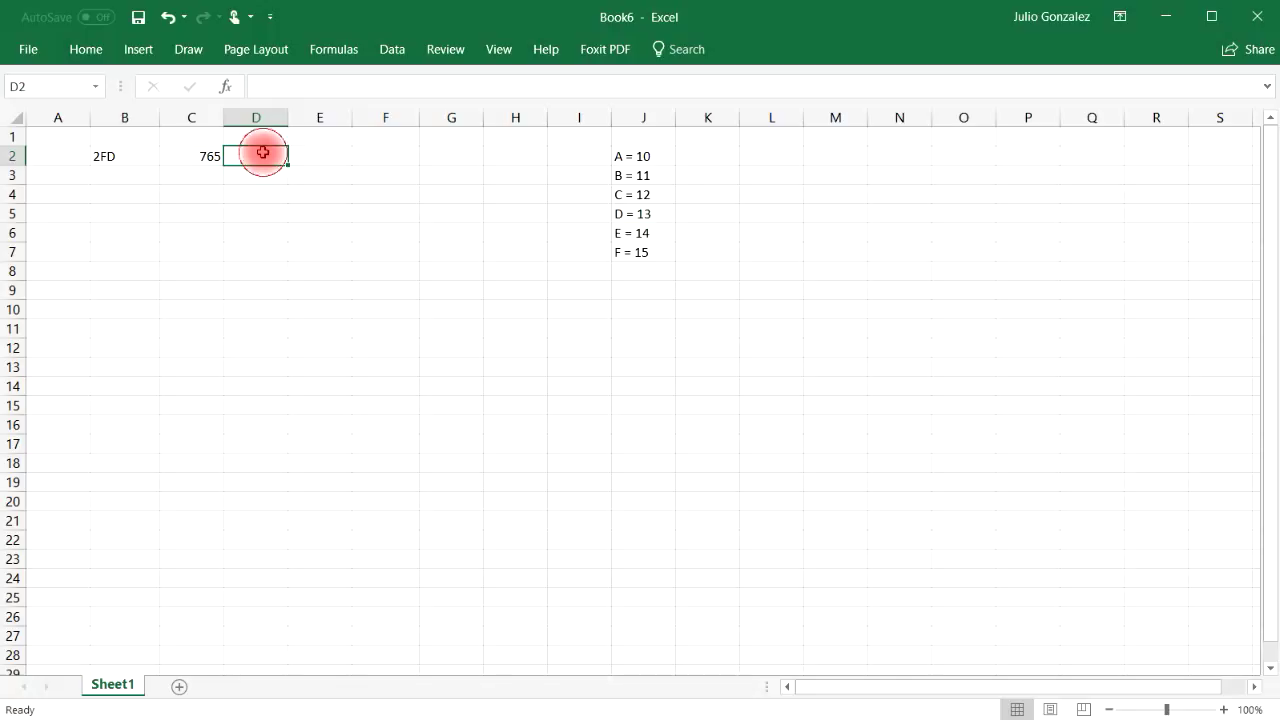
pyautogui.write('=hex')
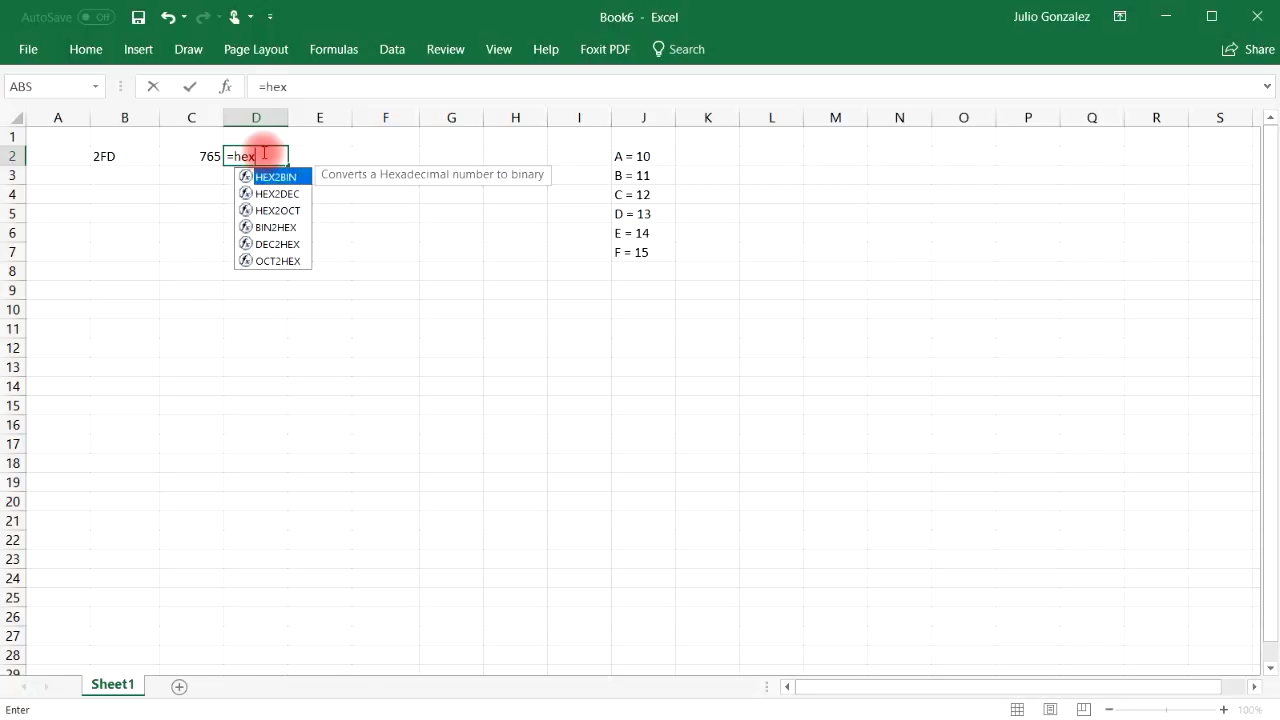
pyautogui.write('2dec(')
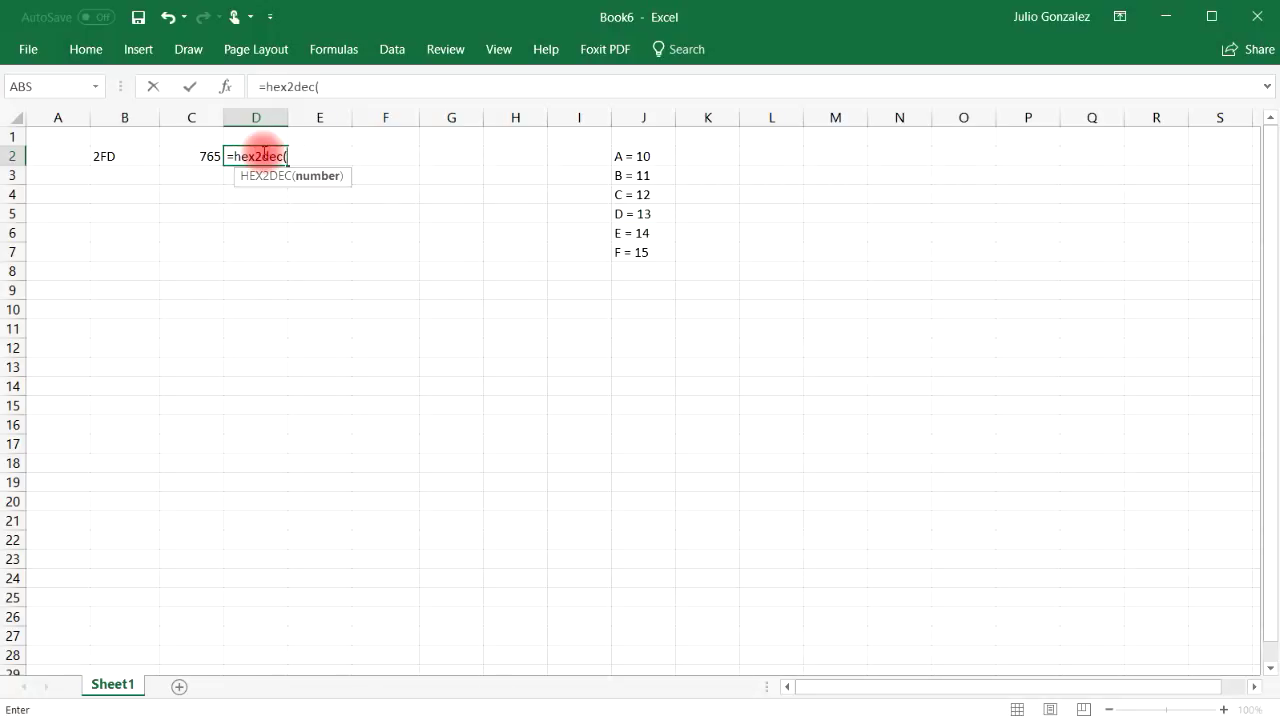
pyautogui.write('"12')
pyautogui.press('BackSpace')
pyautogui.press('BackSpace')
pyautogui.write('2FD")')
pyautogui.press('Return')
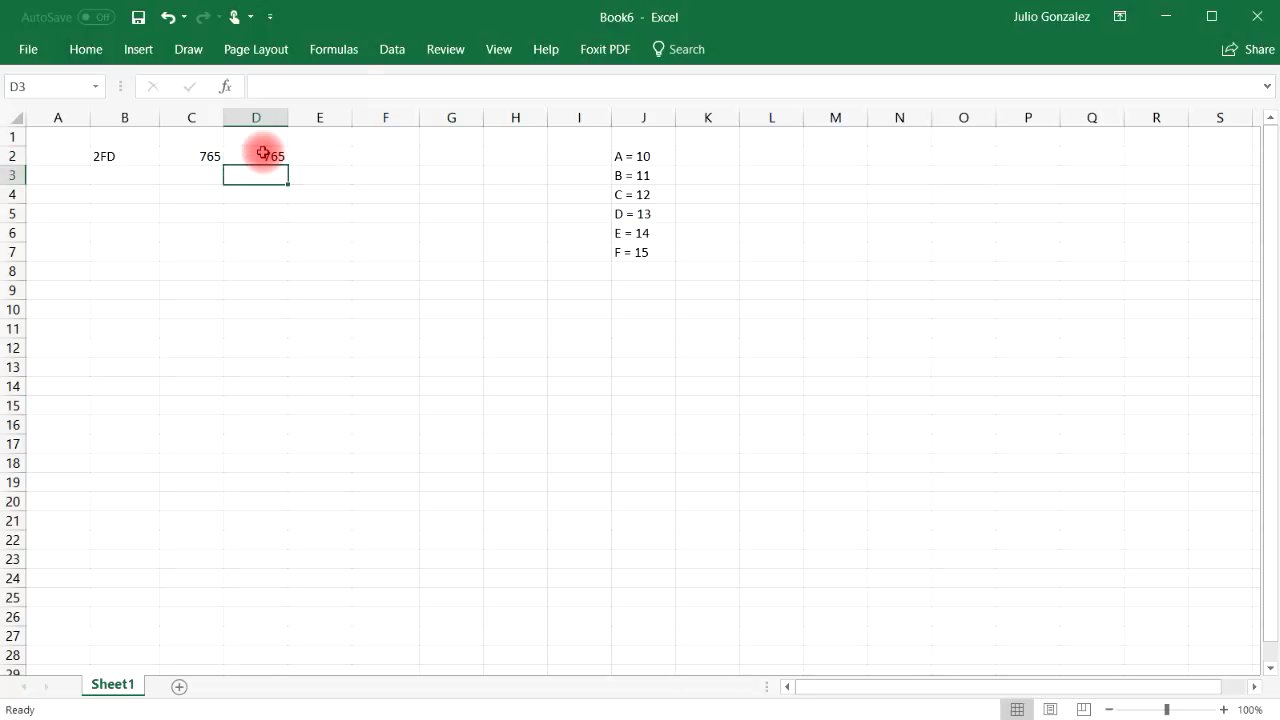
pyautogui.click(106, 156)
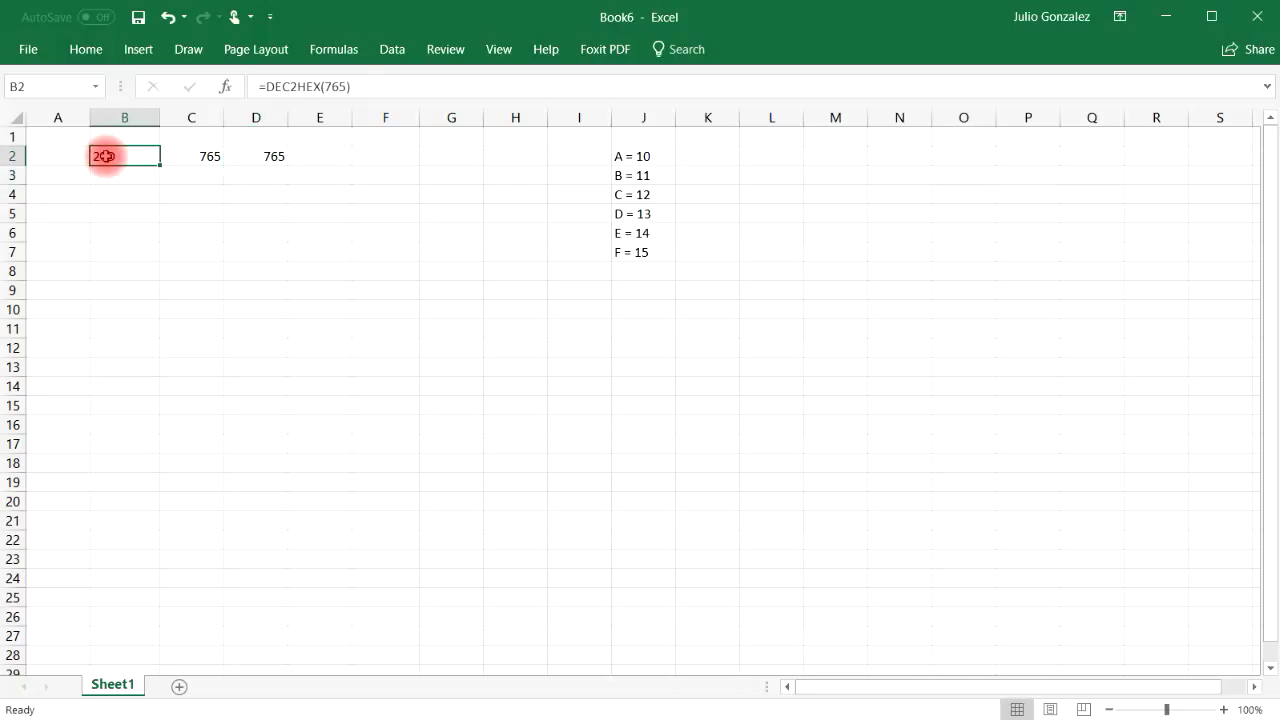
pyautogui.click(275, 155)
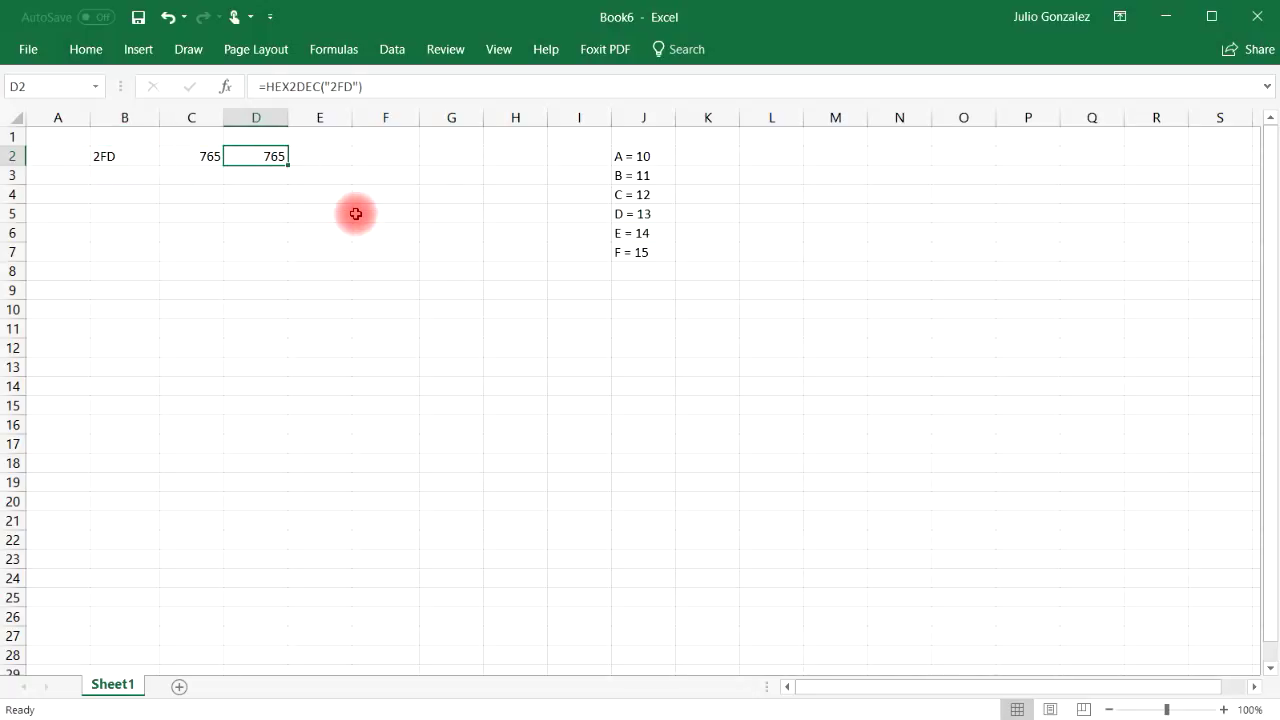
# - Enter the formula =BIN2DEC(11) in cell B4 to convert binary 11 to decimal
pyautogui.click(114, 194)
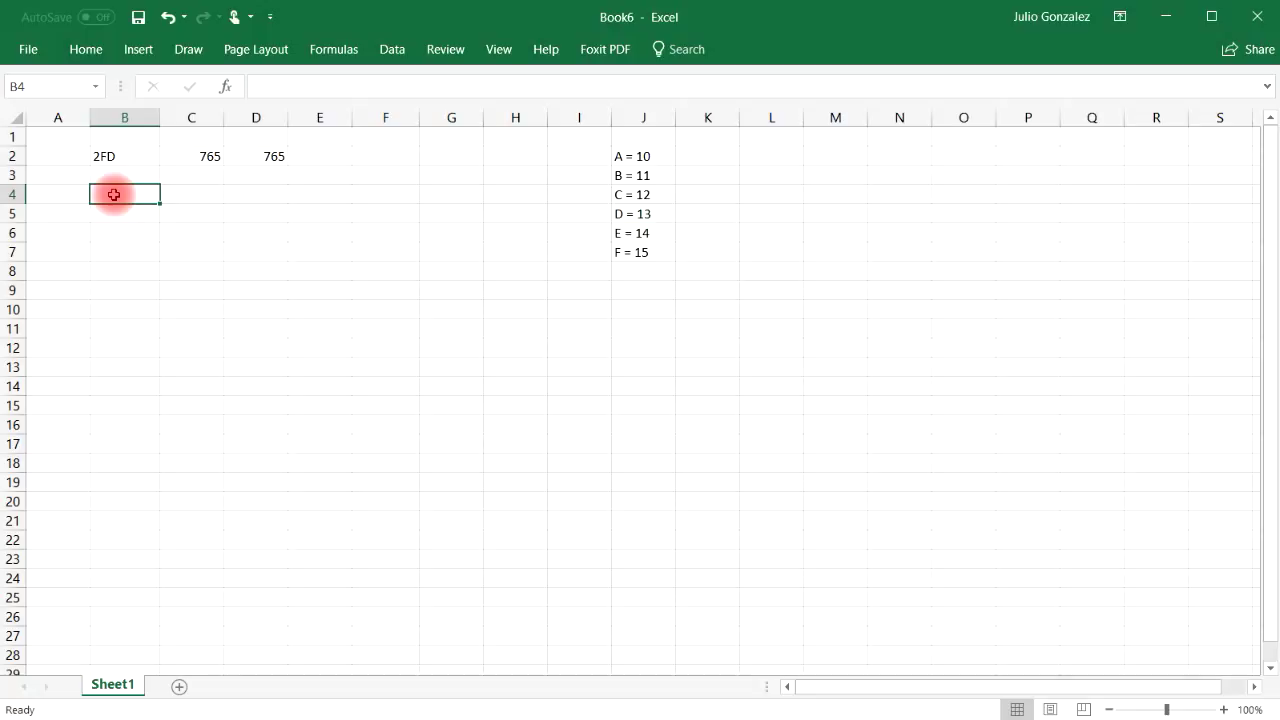
pyautogui.write('=bin')
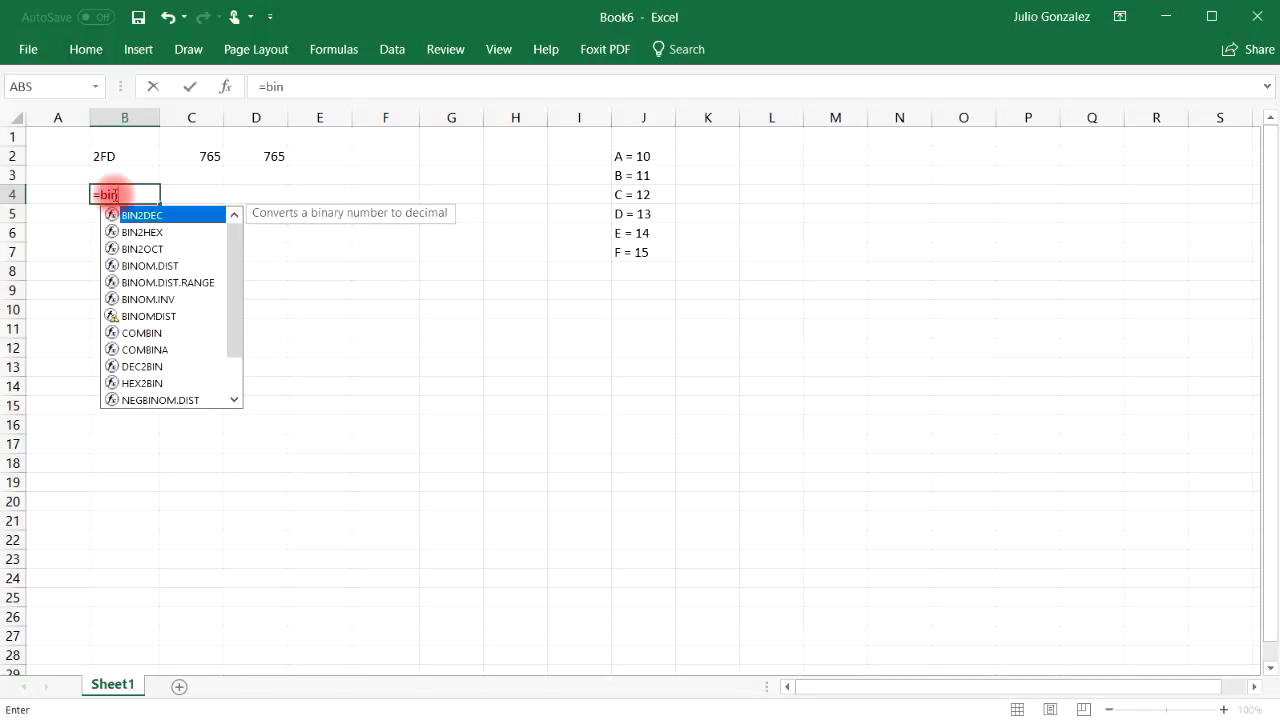
pyautogui.write('2dec(')
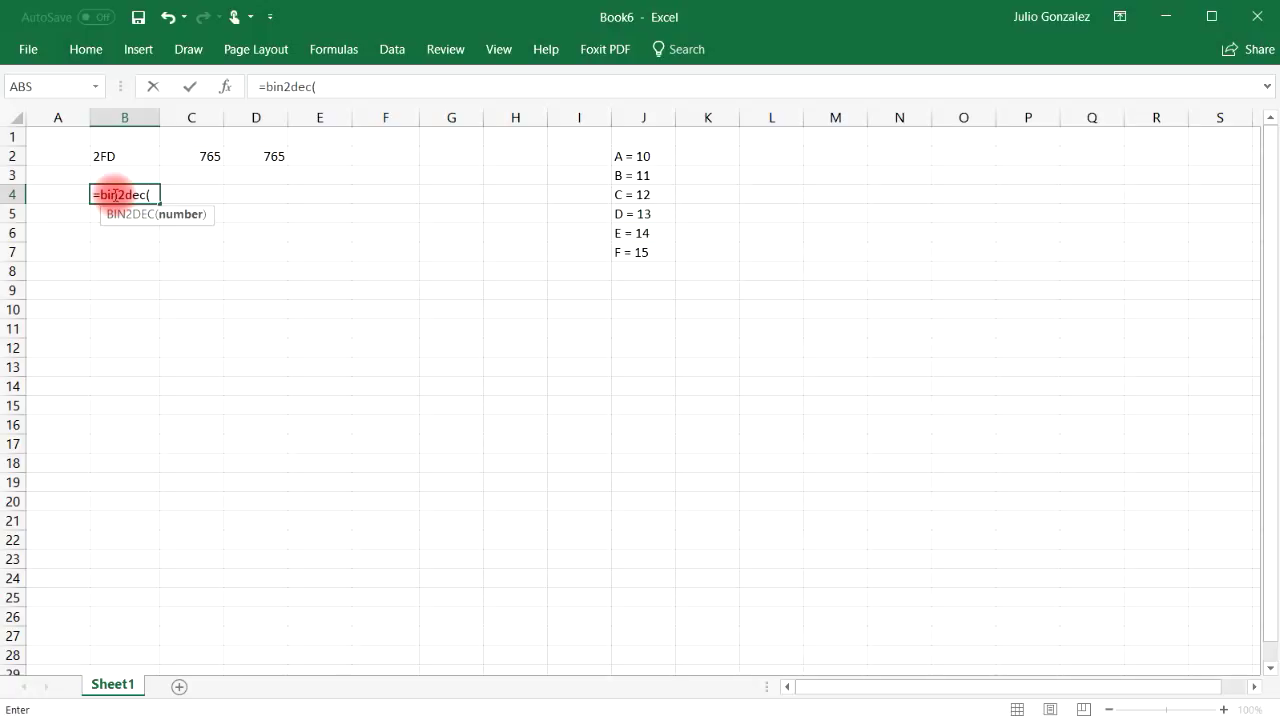
pyautogui.write('11)')
pyautogui.press('Return')
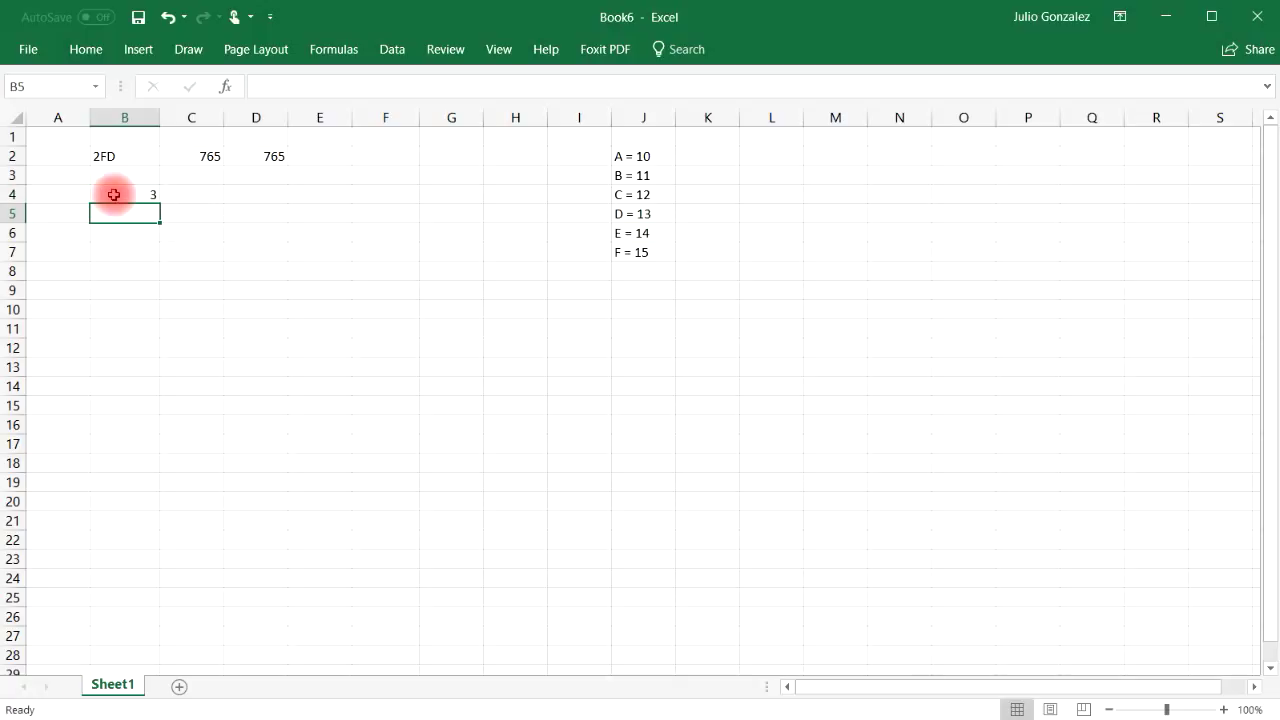
# - Replace the formula in cell B4 with =DEC2BIN(11) to convert decimal 11 to binary
pyautogui.click(114, 195)
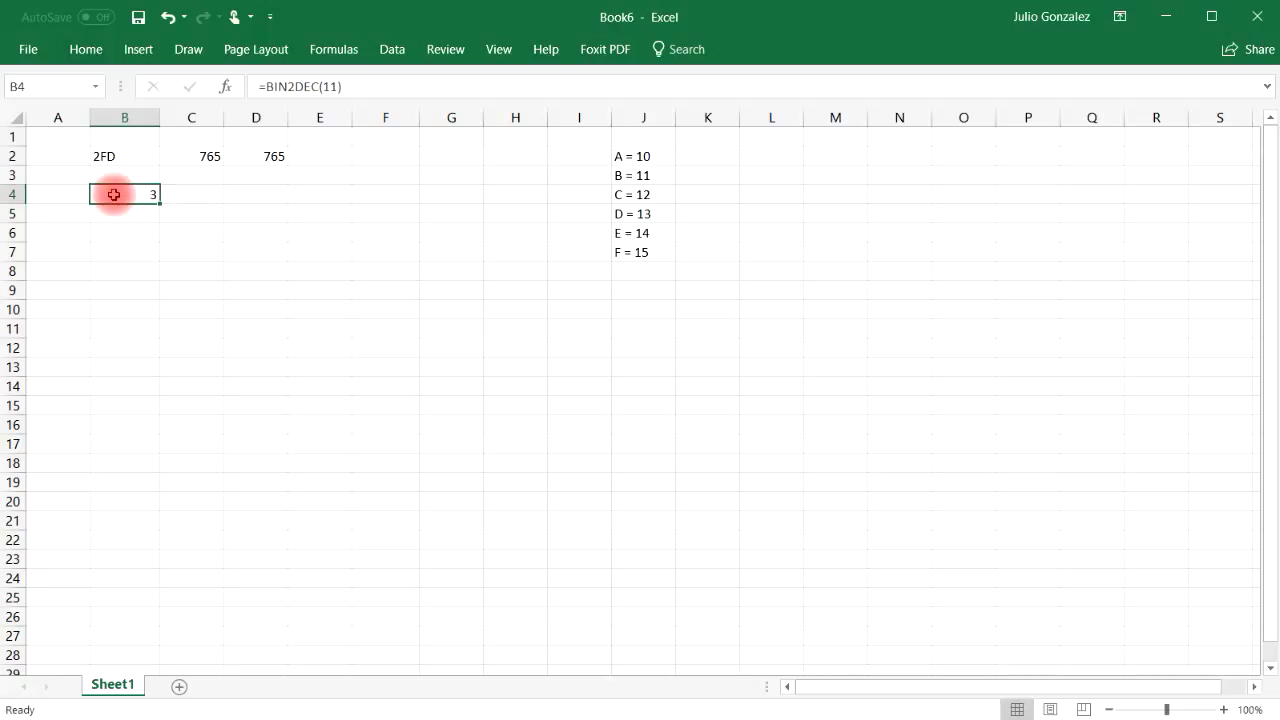
pyautogui.write('=dec2bin')
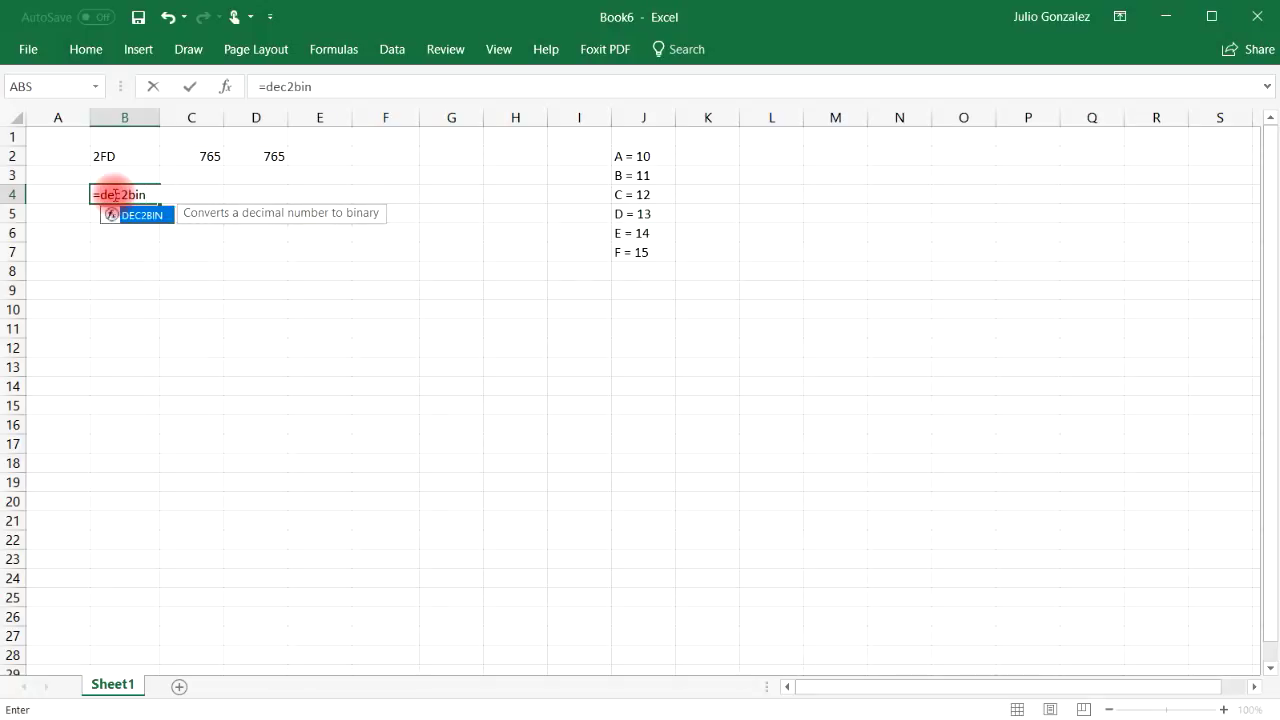
pyautogui.write('(11')
pyautogui.press('Return')
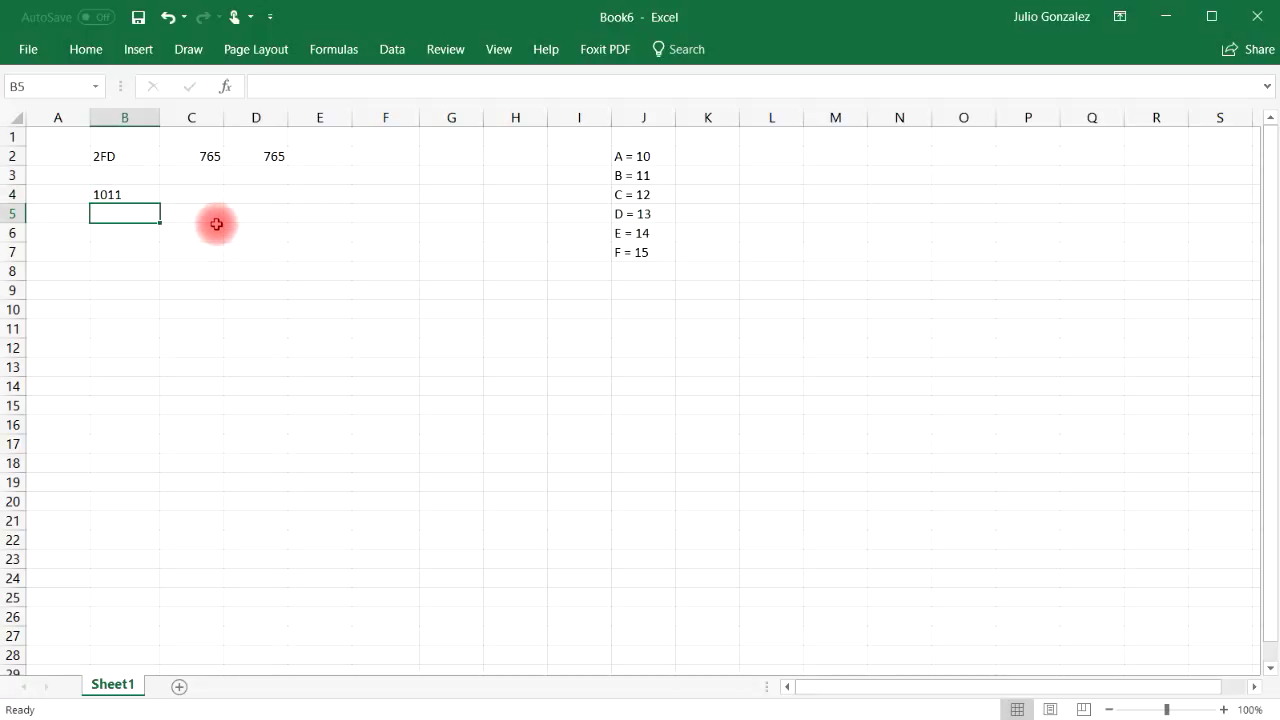
# - Enter the manual conversion formula =1*2^0+1*2^1+0*2^2+1*2^3 in cell C4 and compare it with the formula in B4
pyautogui.click(176, 195)
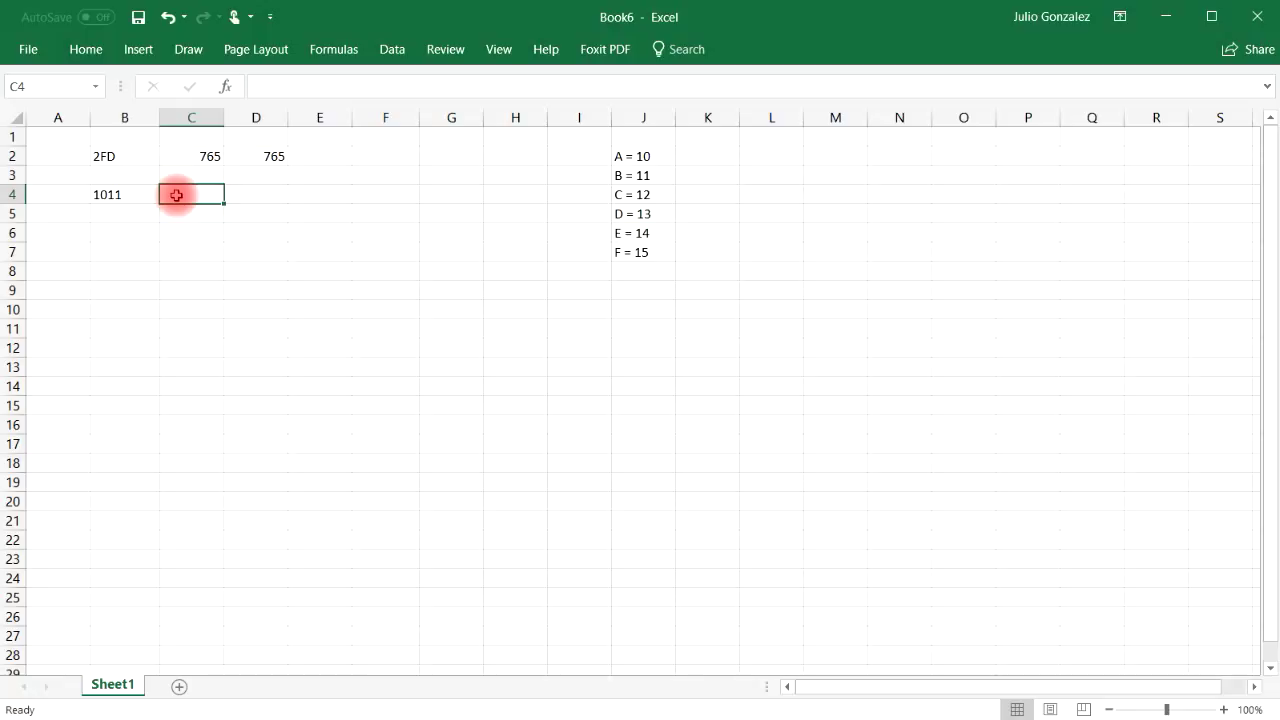
pyautogui.write('1*2^0+1*')
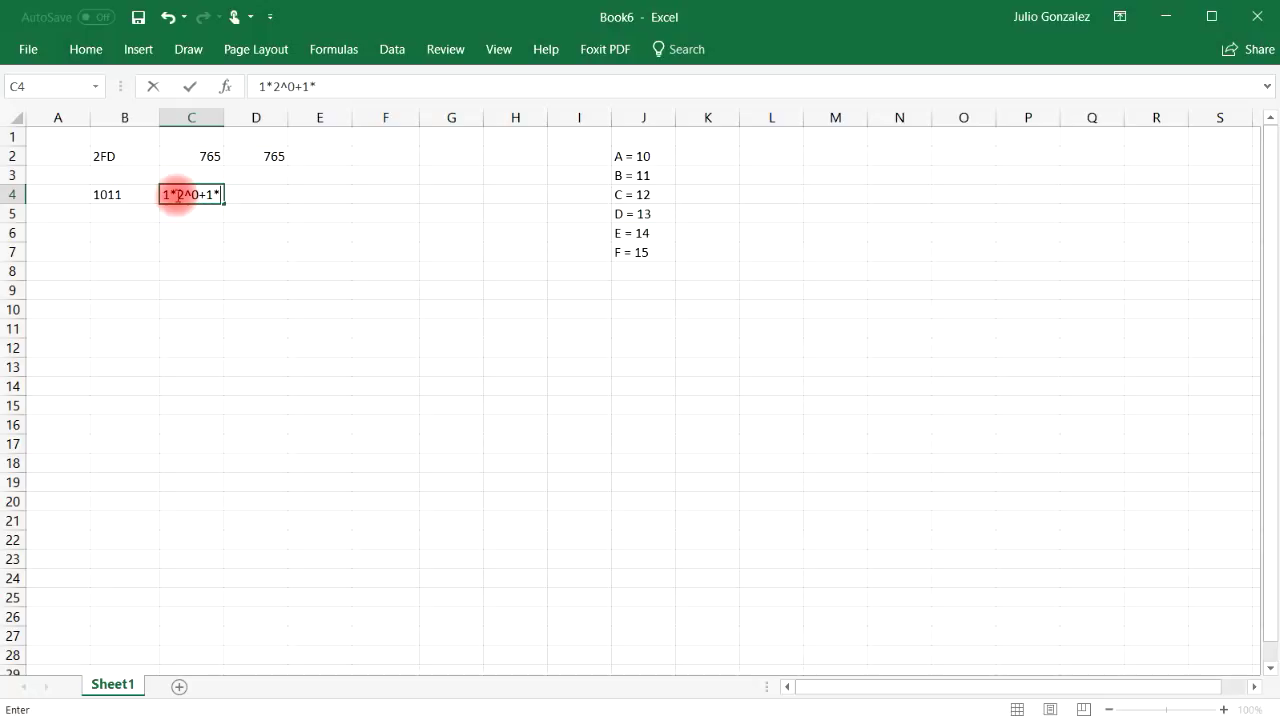
pyautogui.write('2^1+0*2^2+1*2^3')
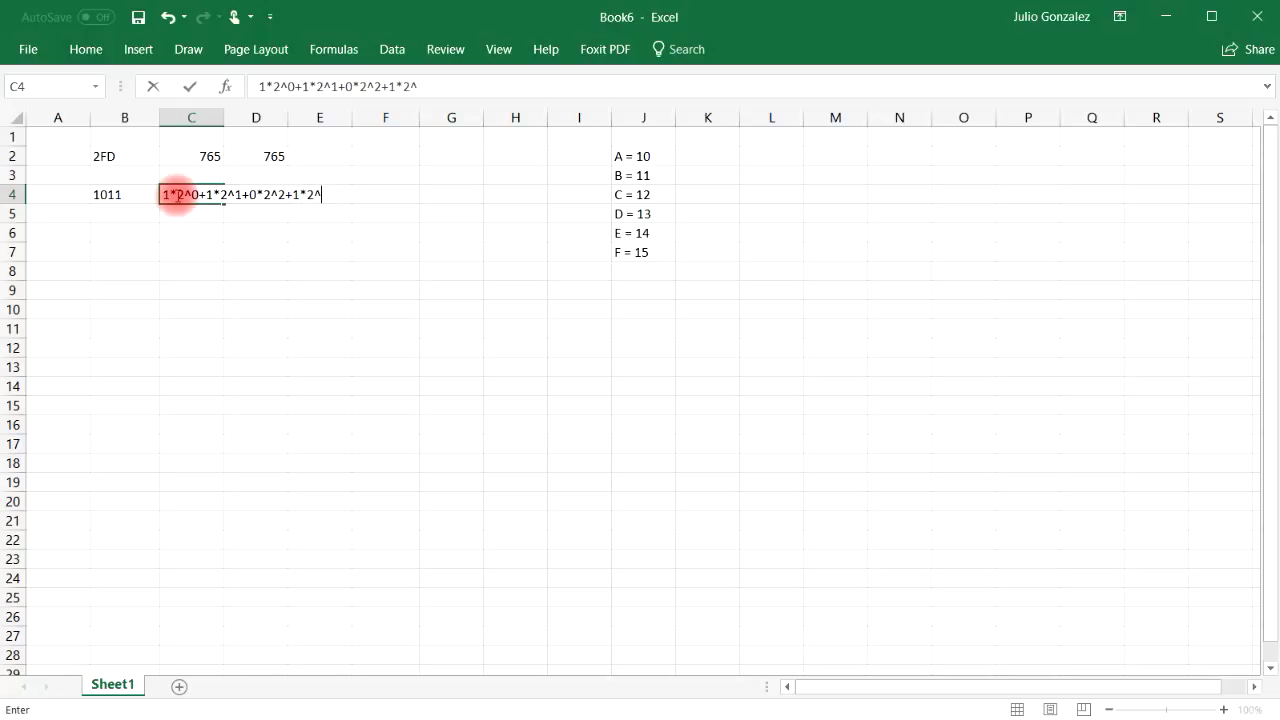
pyautogui.press('Return')
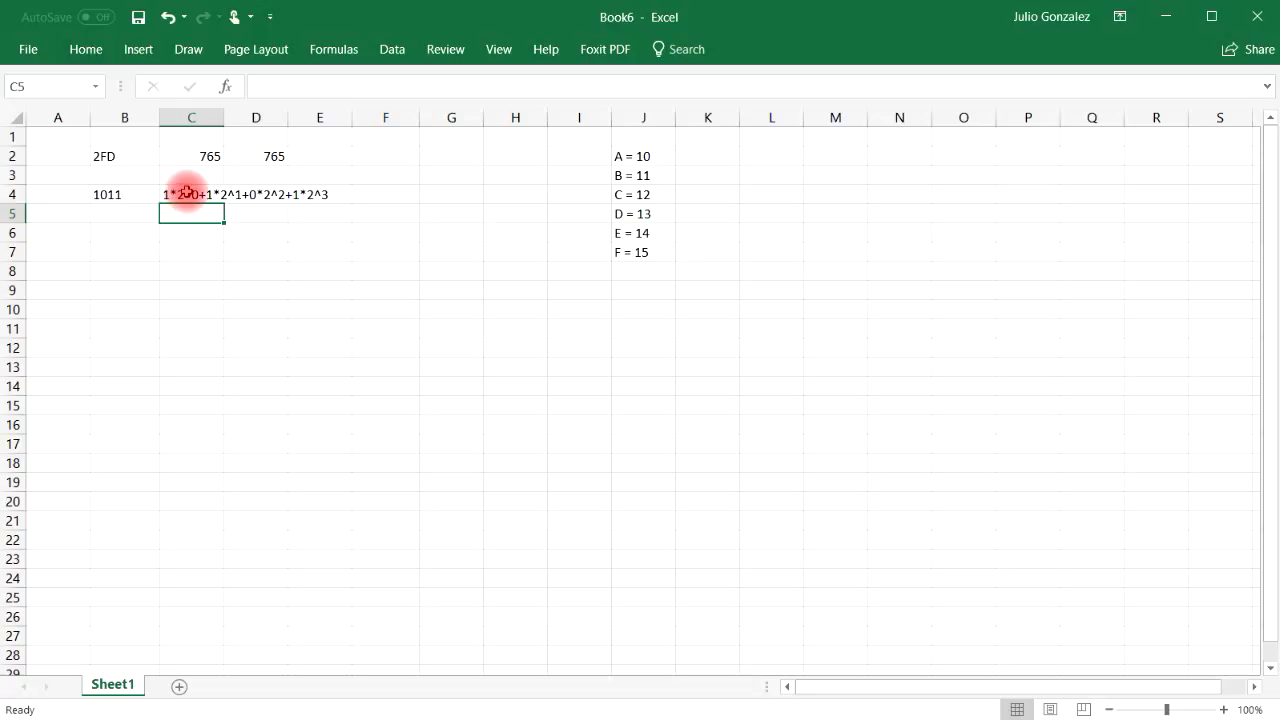
pyautogui.click(175, 194)
pyautogui.doubleClick(175, 200)
pyautogui.write('=')
pyautogui.press('Return')
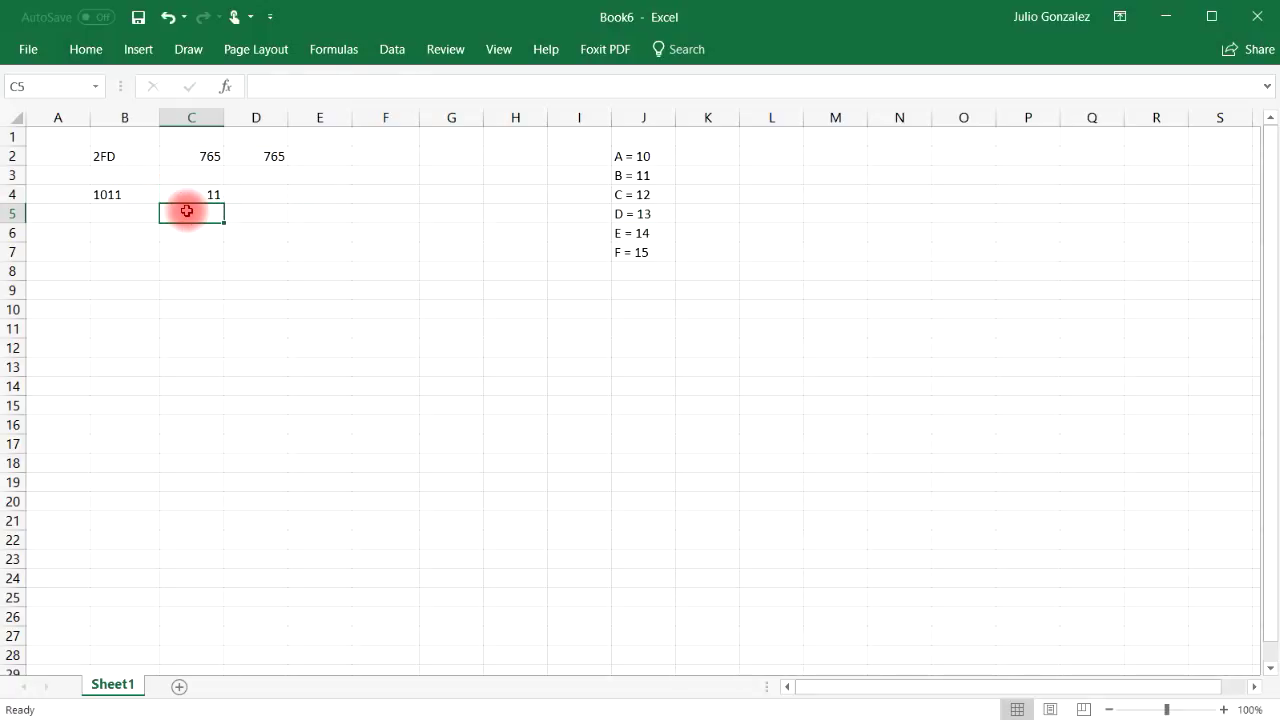
pyautogui.click(132, 194)
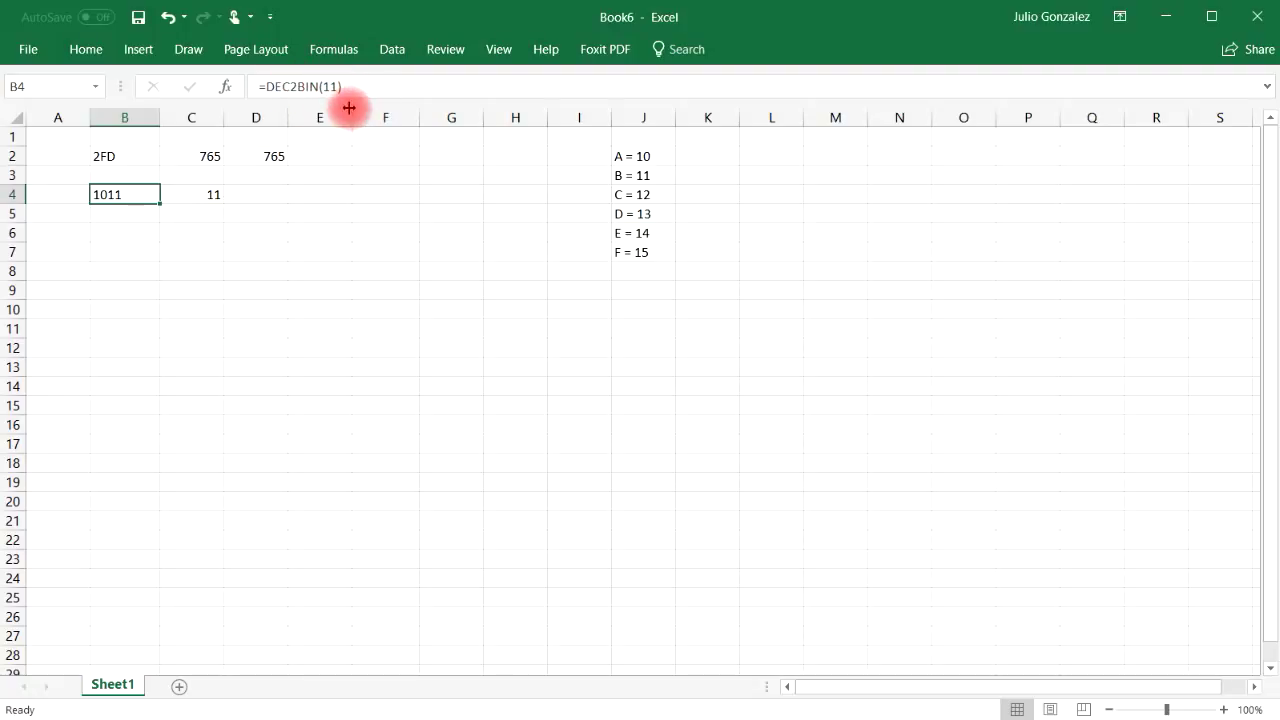
pyautogui.click(220, 195)
# - Enter the formula =BIN2DEC(1011) in cell D4 to convert the binary number to decimal, and review it against B4
pyautogui.click(247, 197)
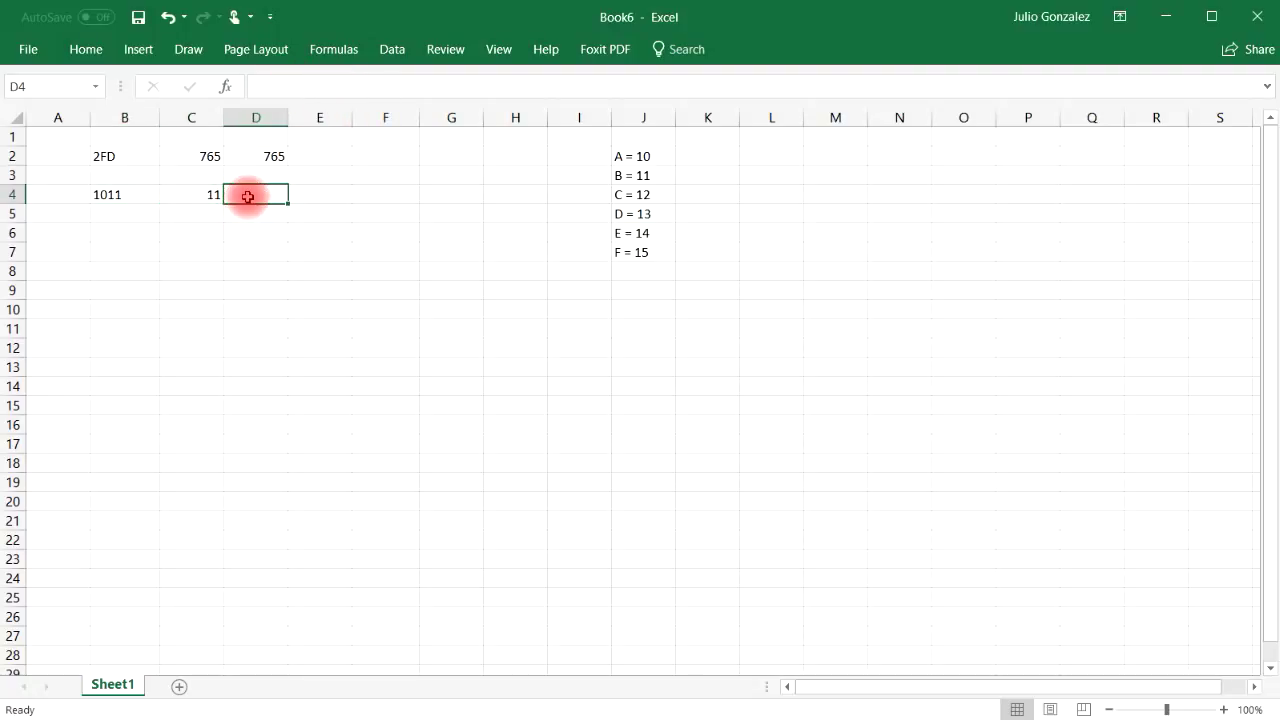
pyautogui.write('=')
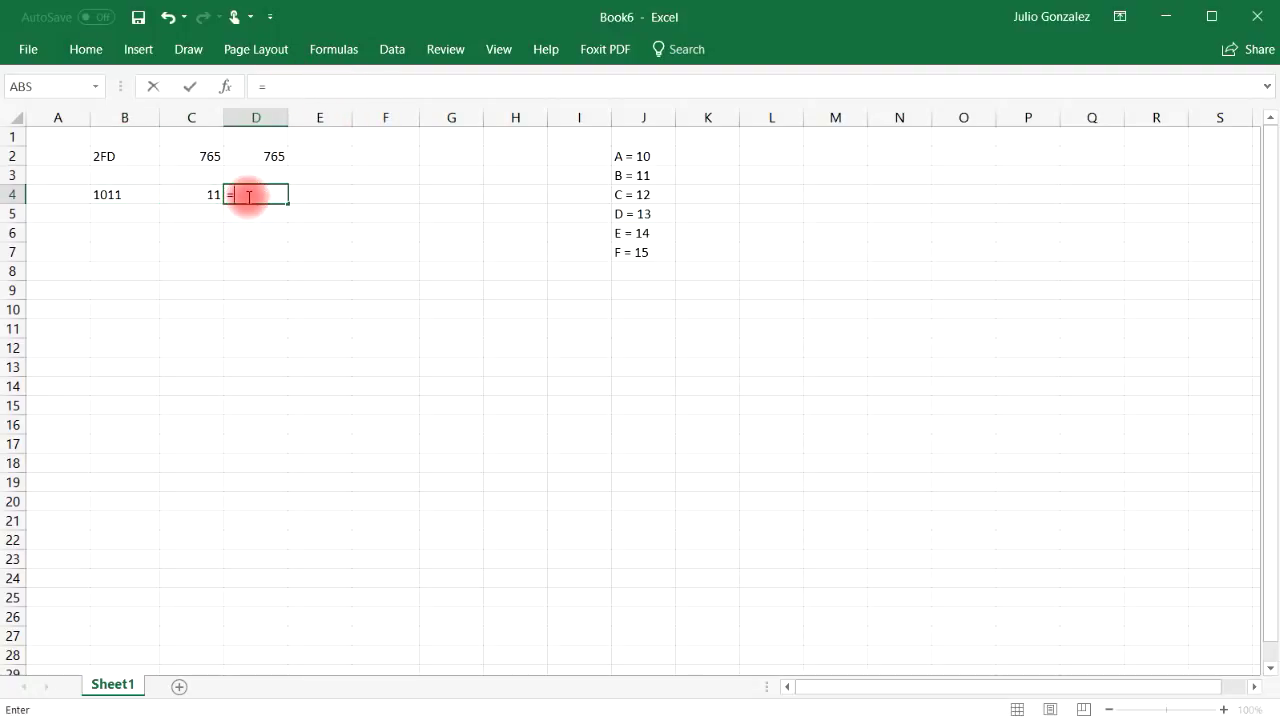
pyautogui.write('d')
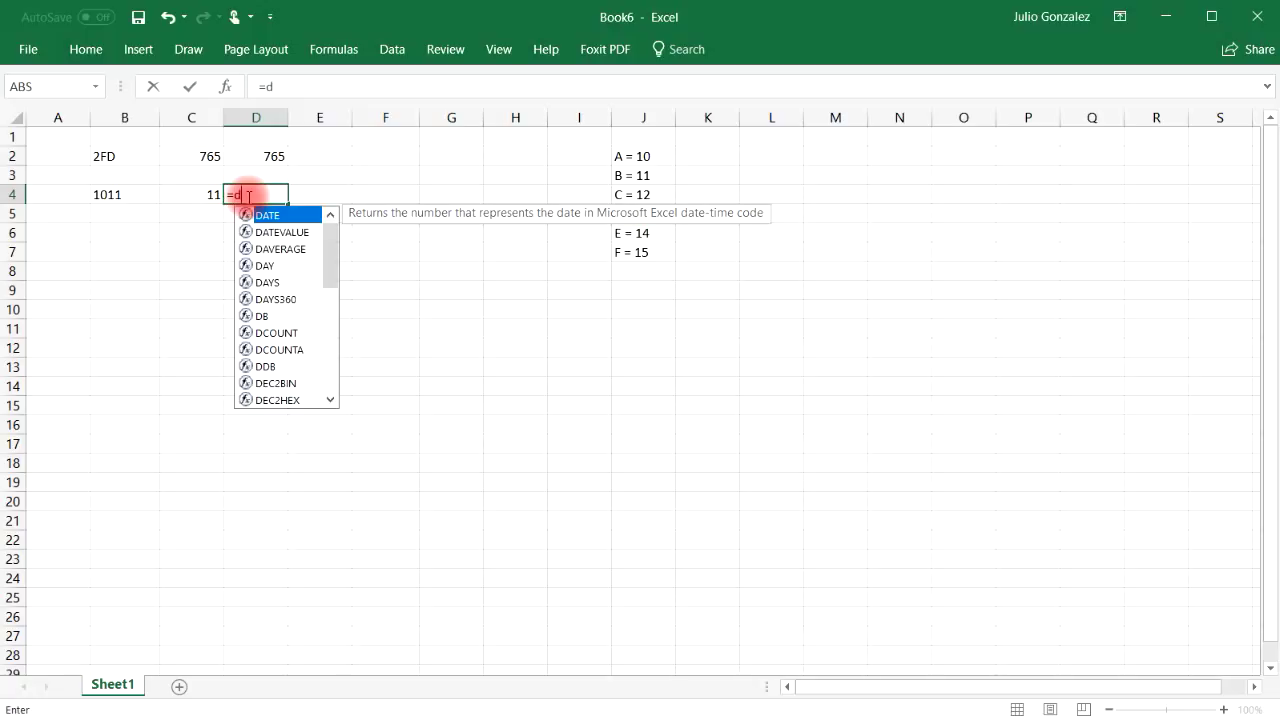
pyautogui.write('bc')
pyautogui.press('BackSpace')
pyautogui.press('BackSpace')
pyautogui.press('BackSpace')
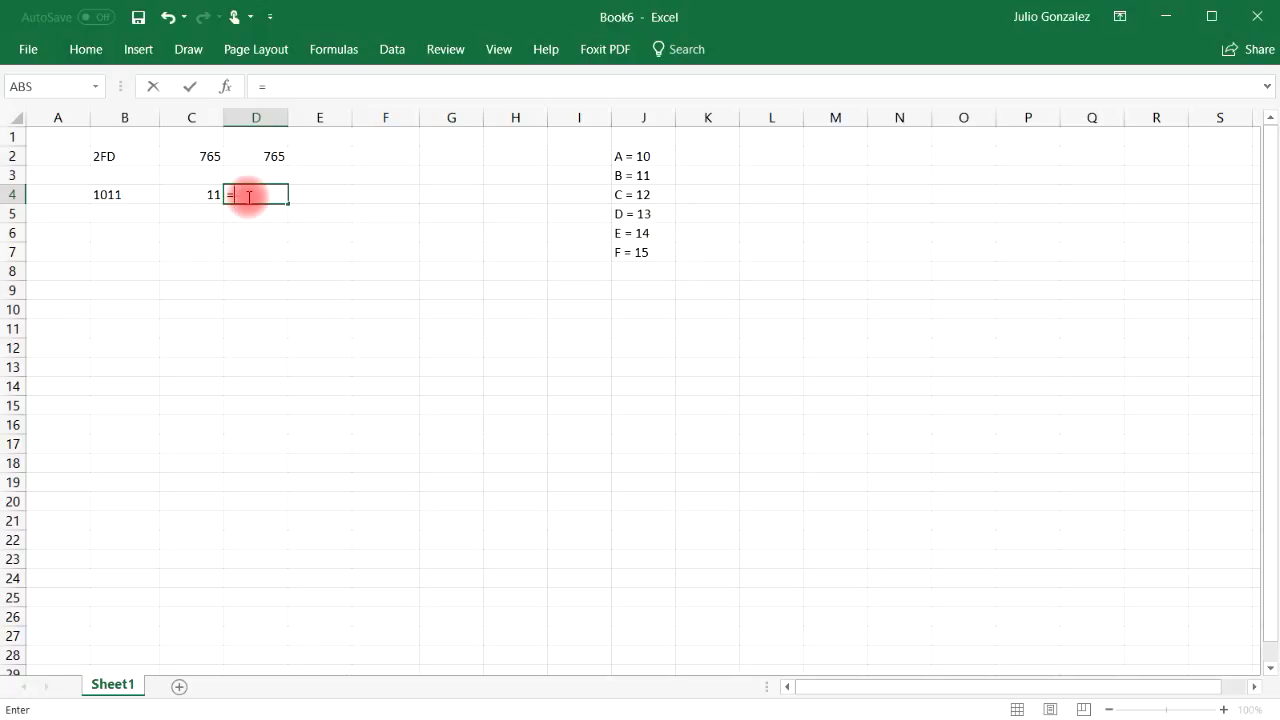
pyautogui.write('bin2dw')
pyautogui.press('BackSpace')
pyautogui.write('ec(')
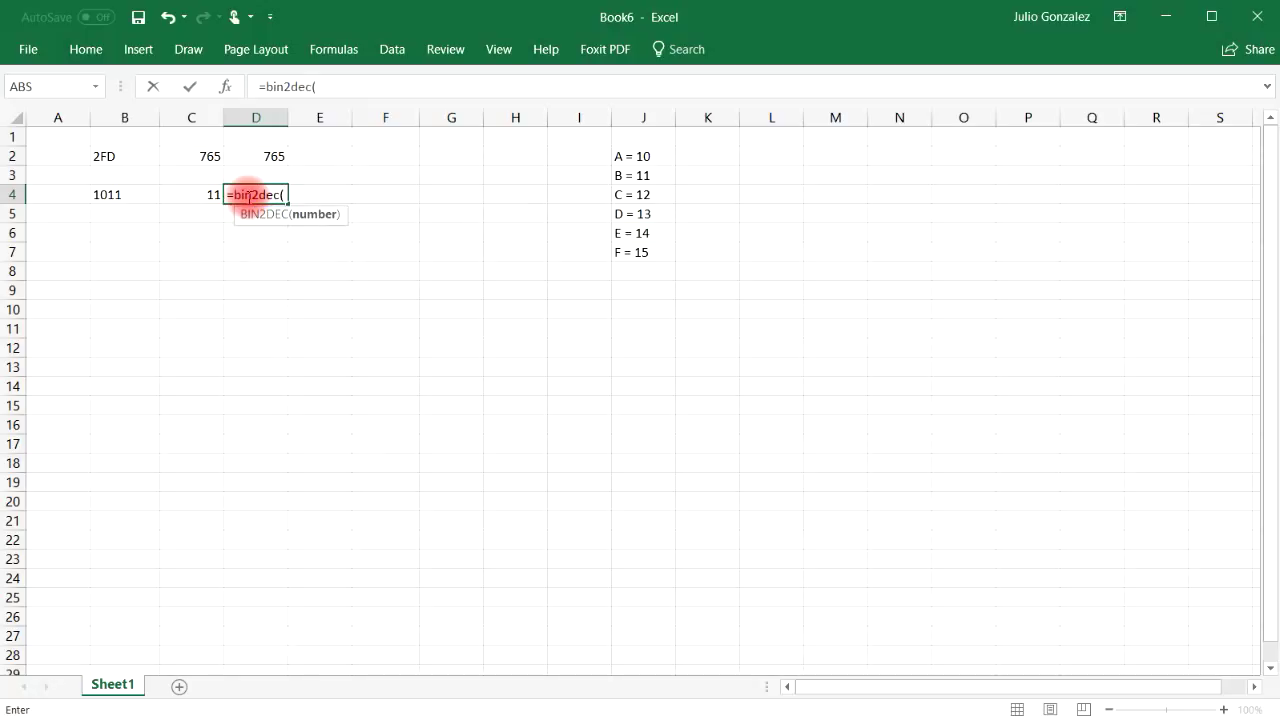
pyautogui.write('1')
pyautogui.write('11)')
pyautogui.press('Return')
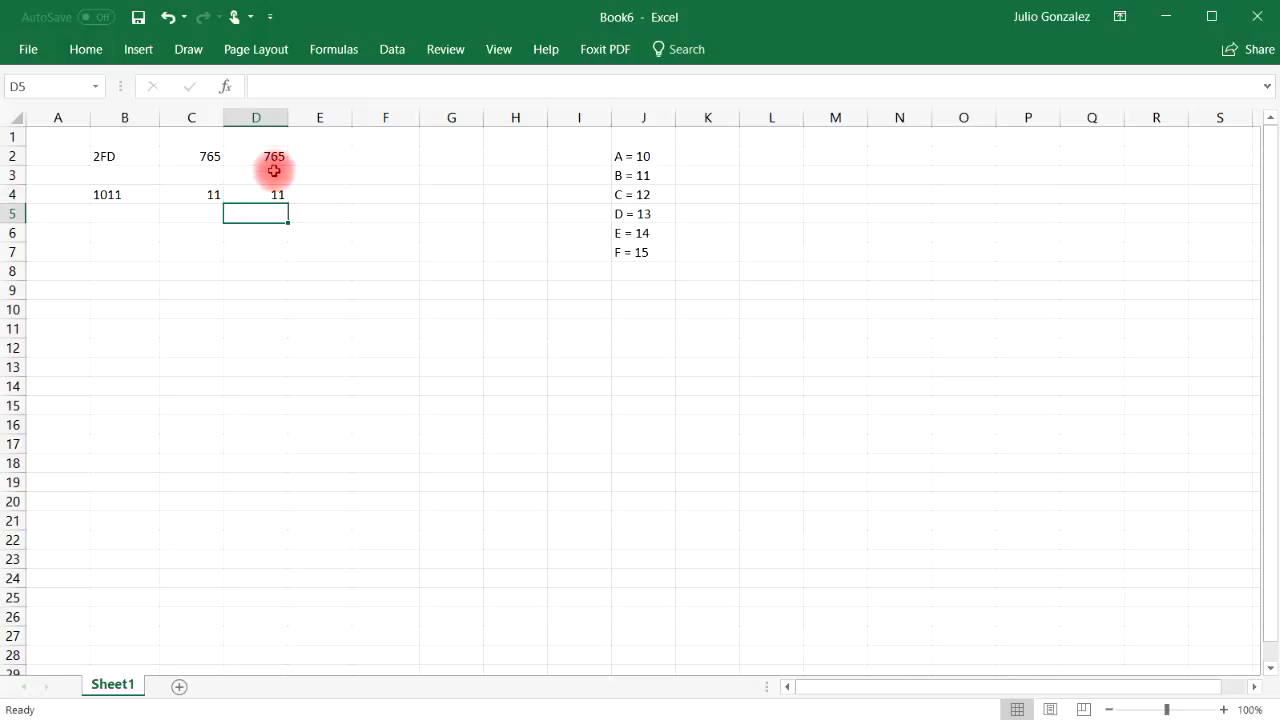
pyautogui.click(118, 195)
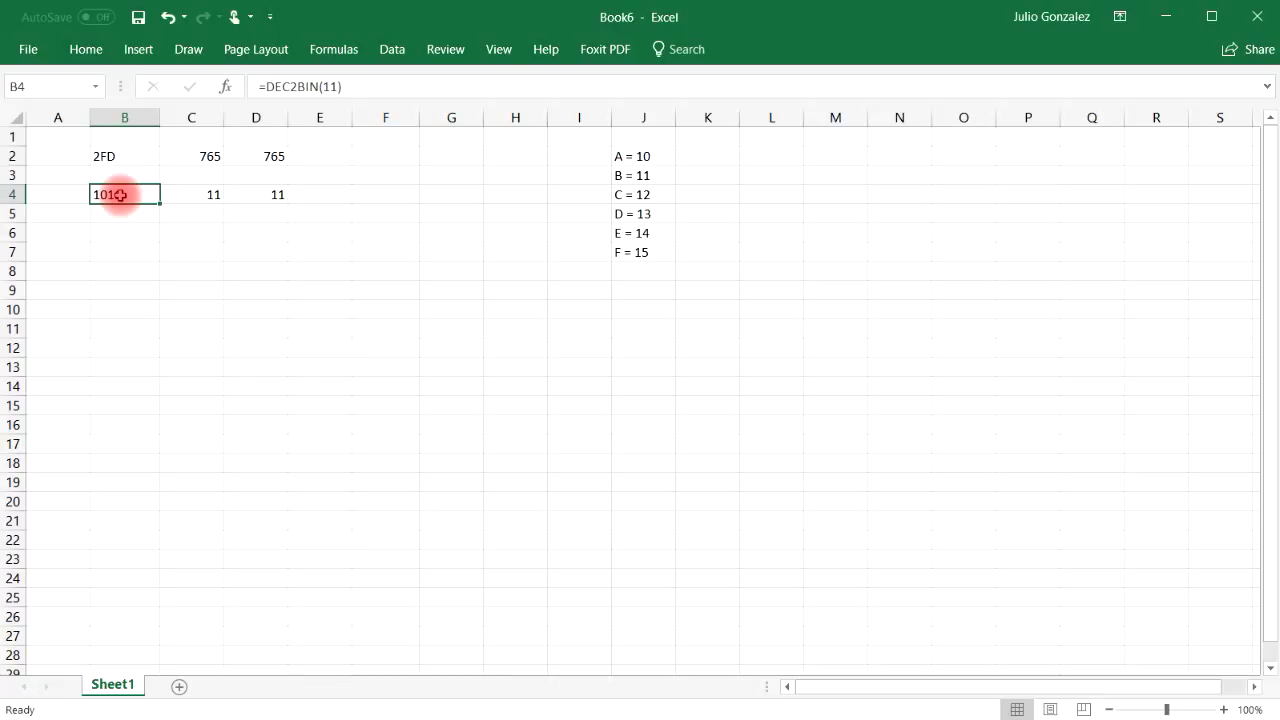
pyautogui.click(272, 195)
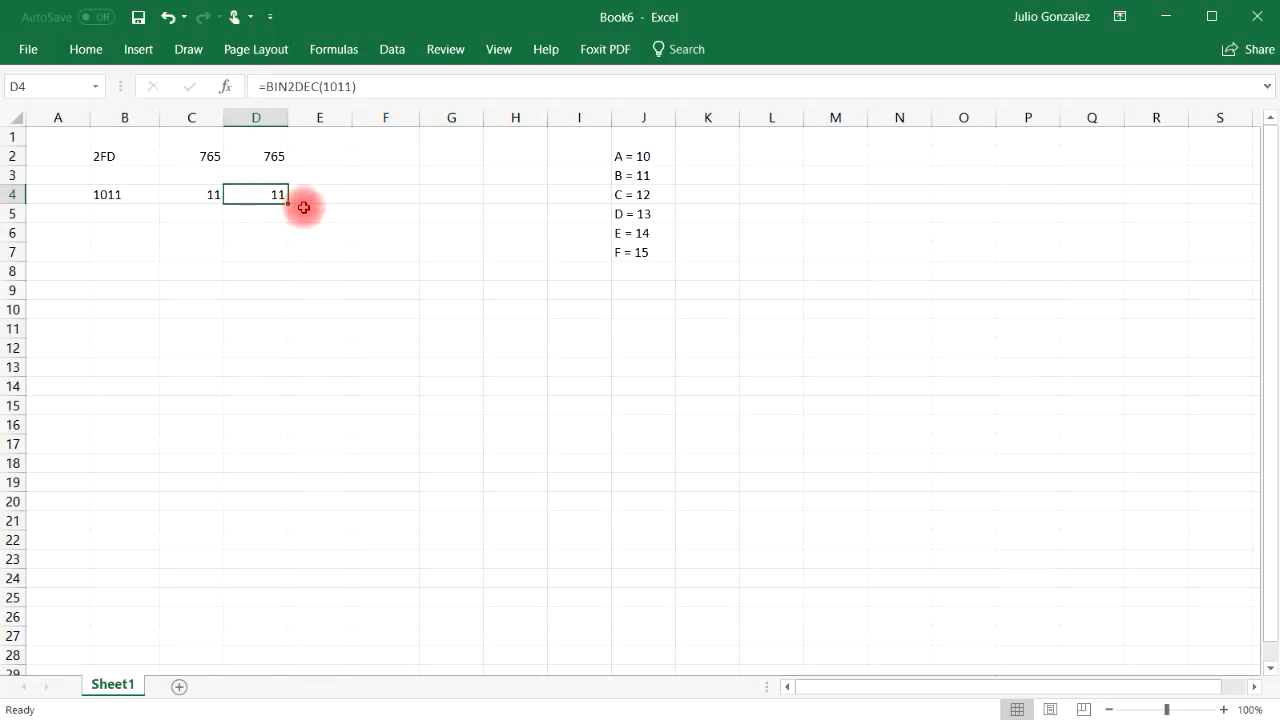
# - Enter the formula =DEC2BIN(120) in cell B5 to convert decimal 120 to binary
pyautogui.click(116, 219)
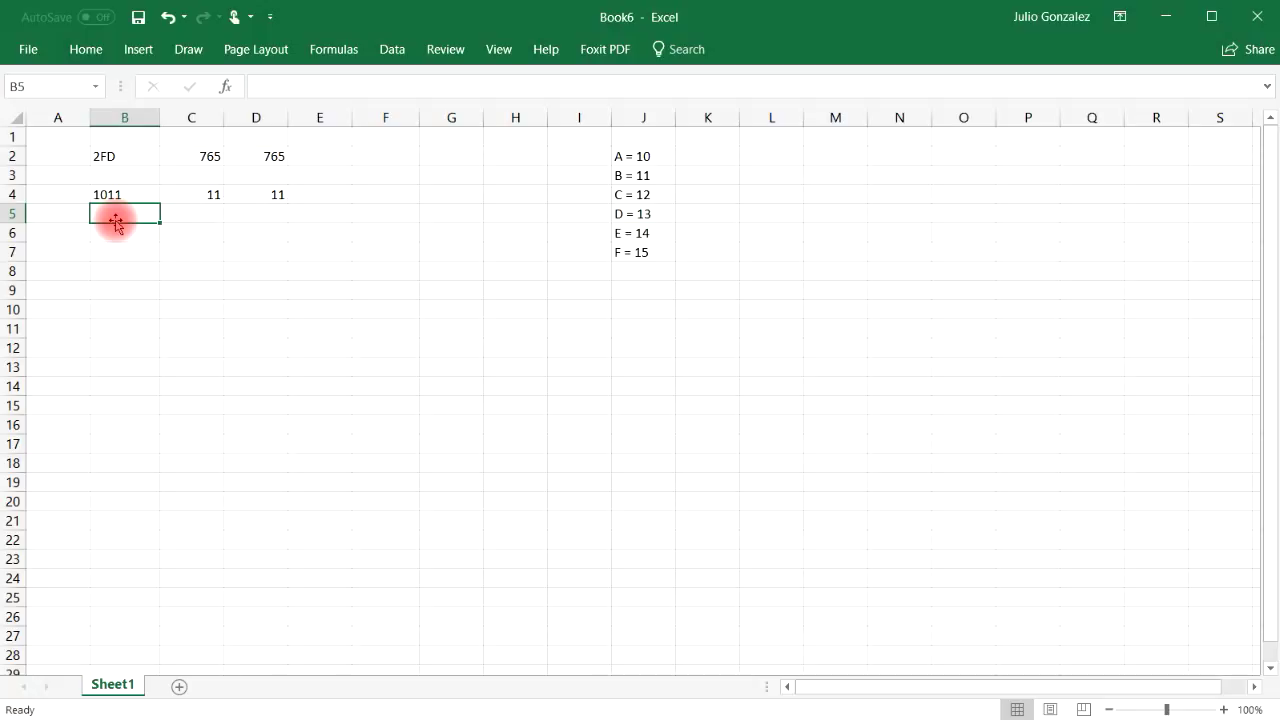
pyautogui.write('=')
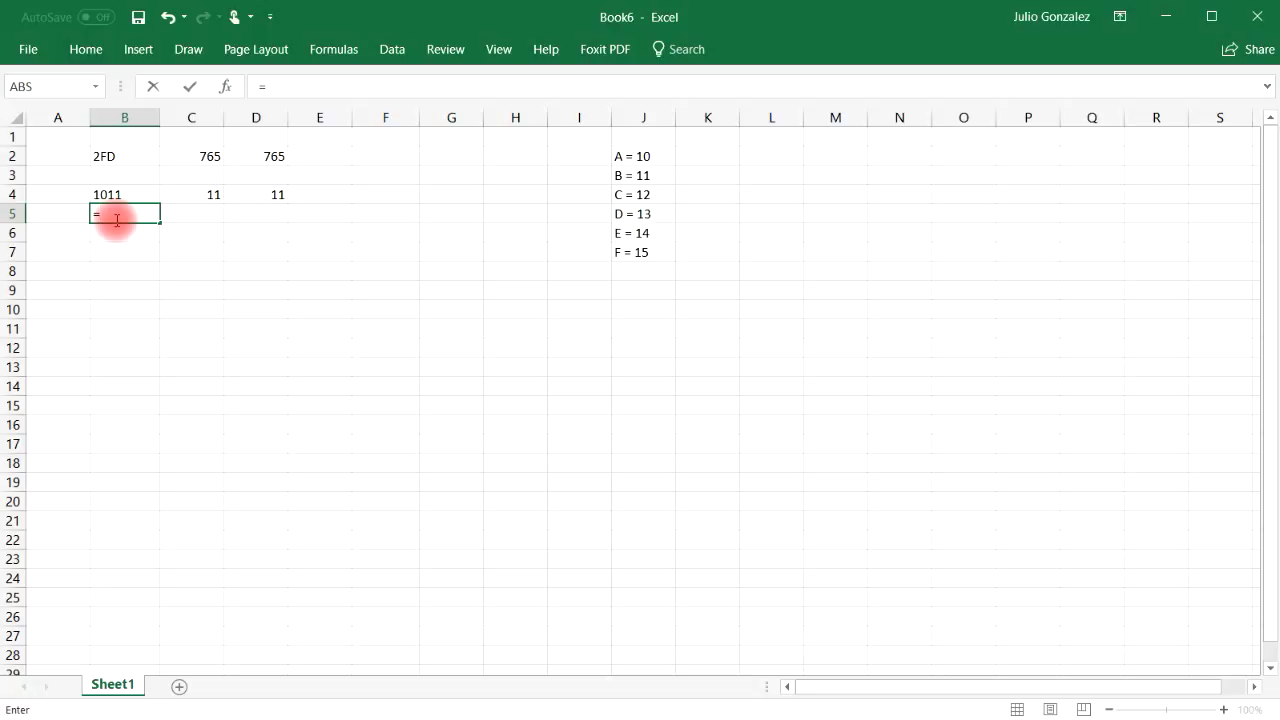
pyautogui.write('dec2')
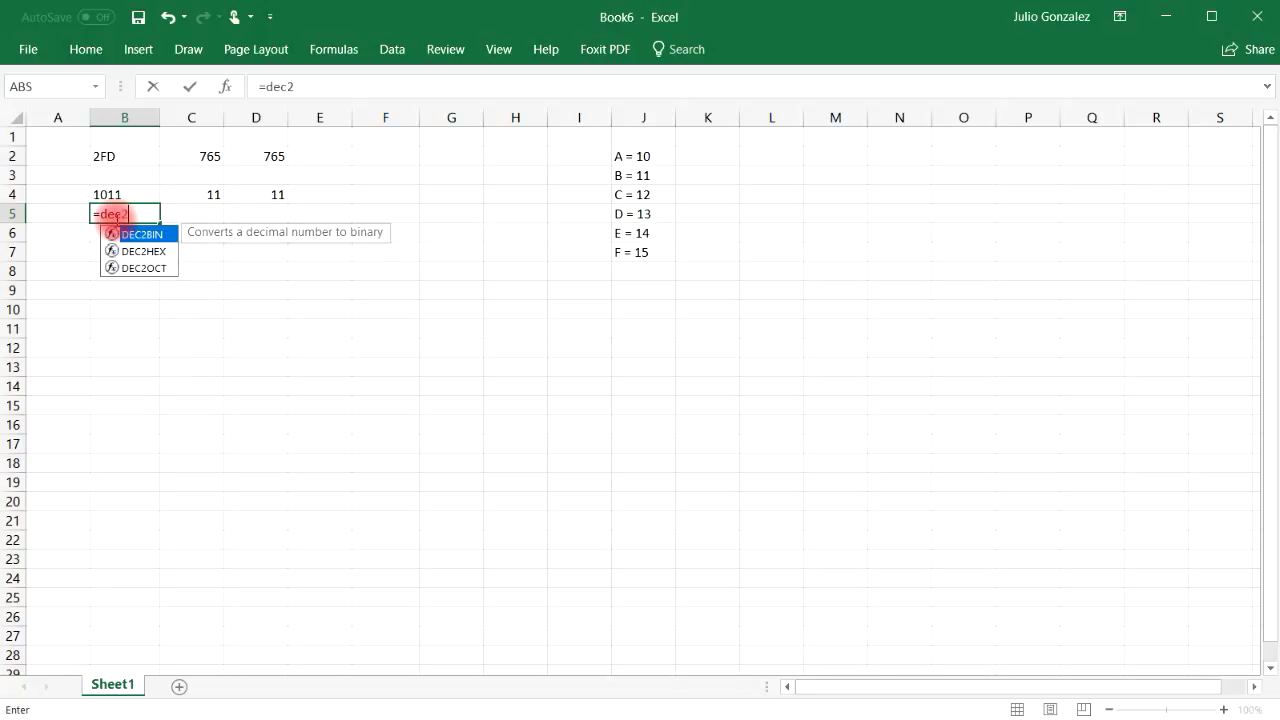
pyautogui.write('bin(')
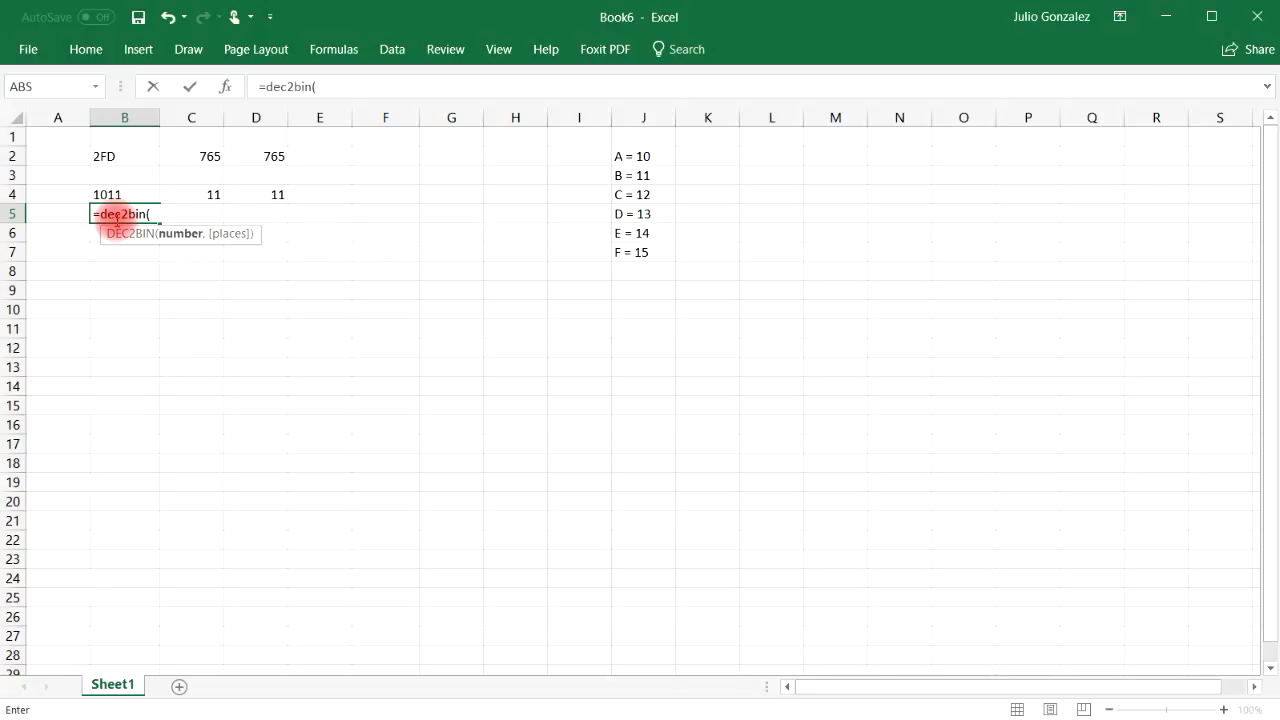
pyautogui.write('120)')
pyautogui.press('Return')
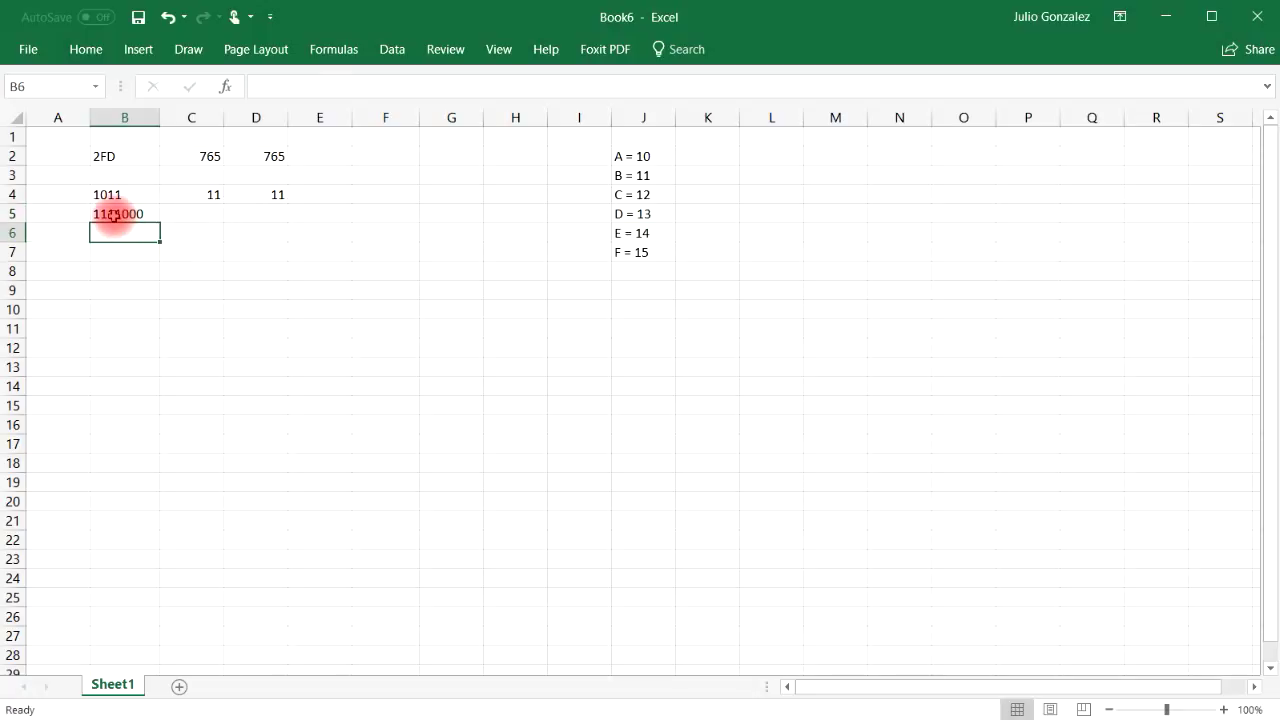
# - Enter the formula =BIN2DEC(1111000) in cell D5 to convert the binary number back to decimal
pyautogui.click(258, 214)
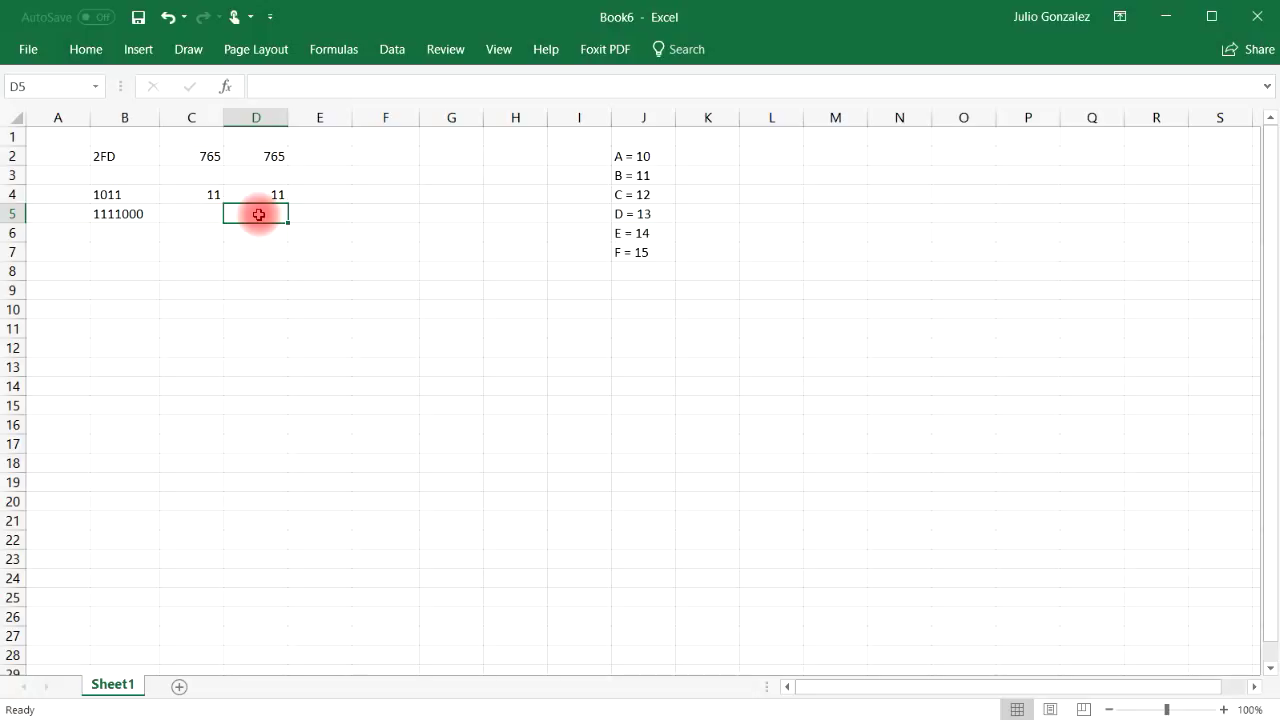
pyautogui.write('=b')
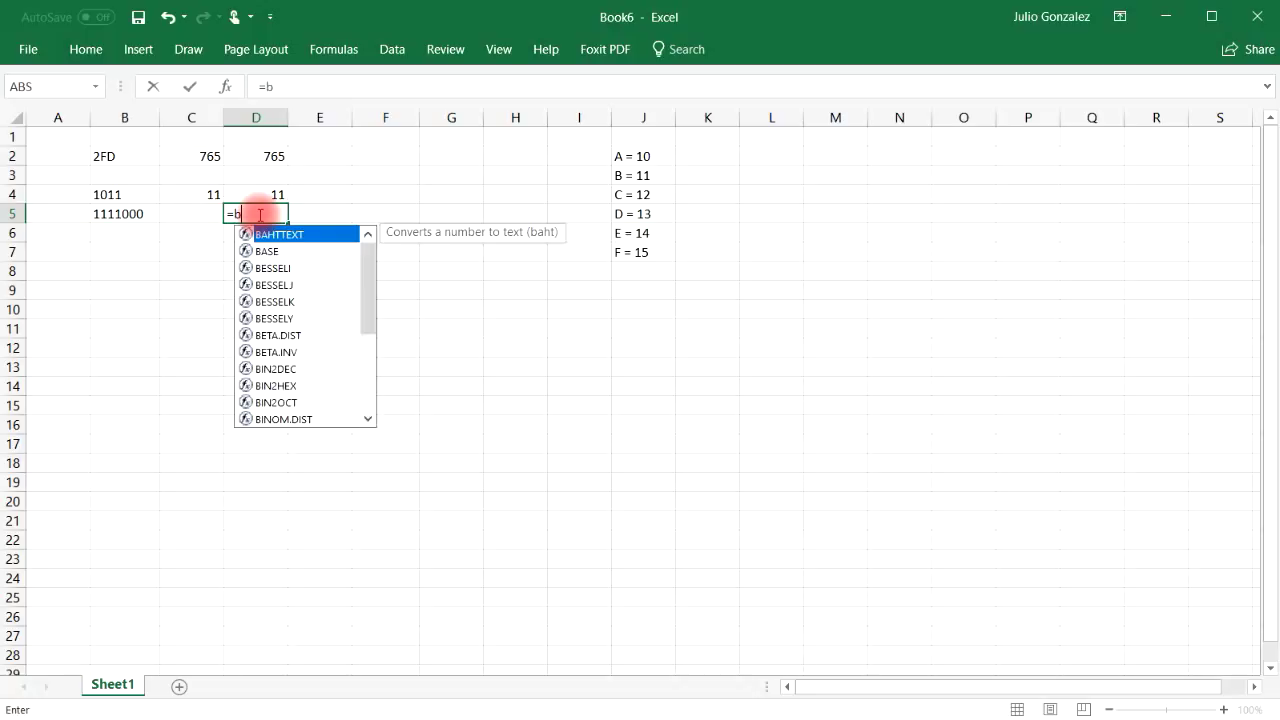
pyautogui.write('in2d')
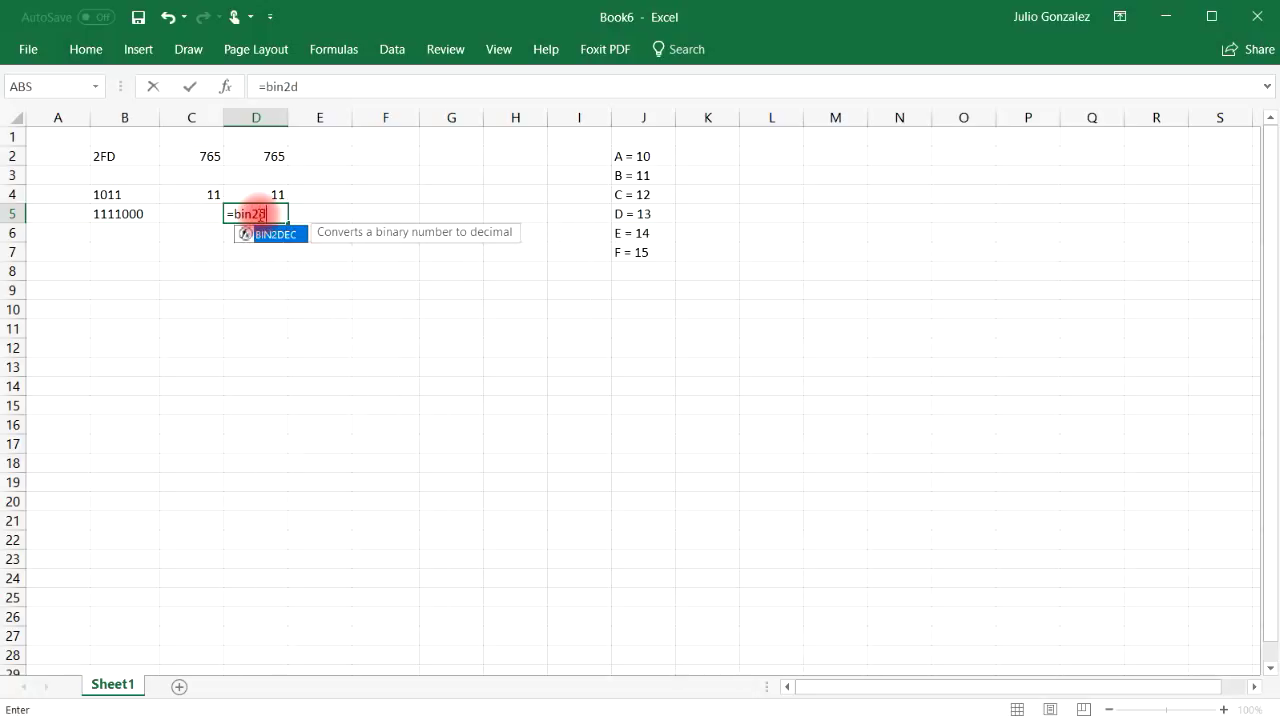
pyautogui.write('ec(111')
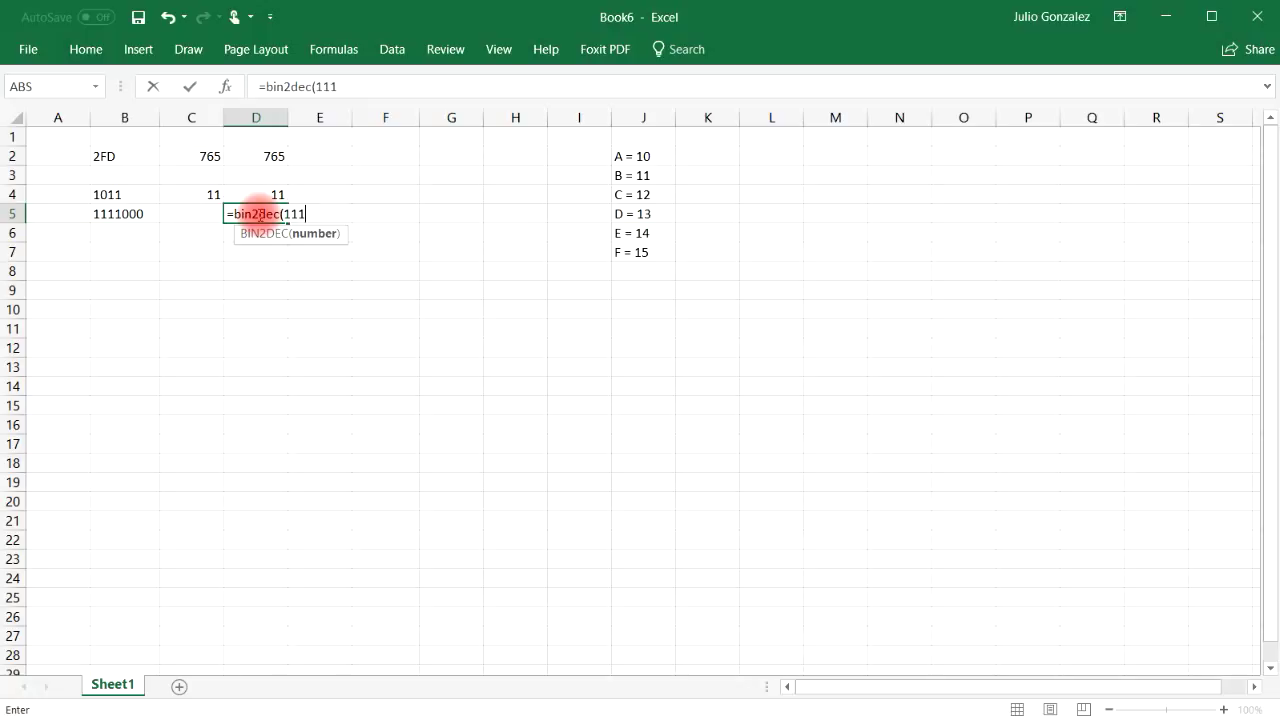
pyautogui.write('1000)')
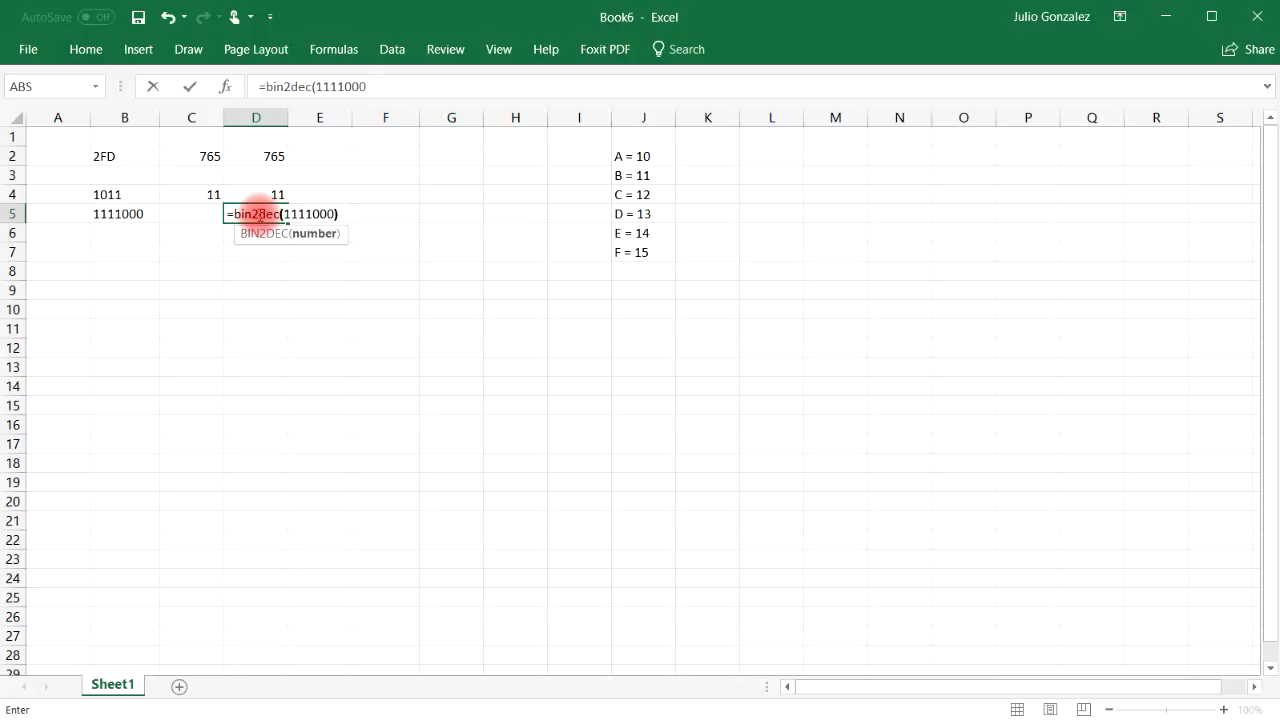
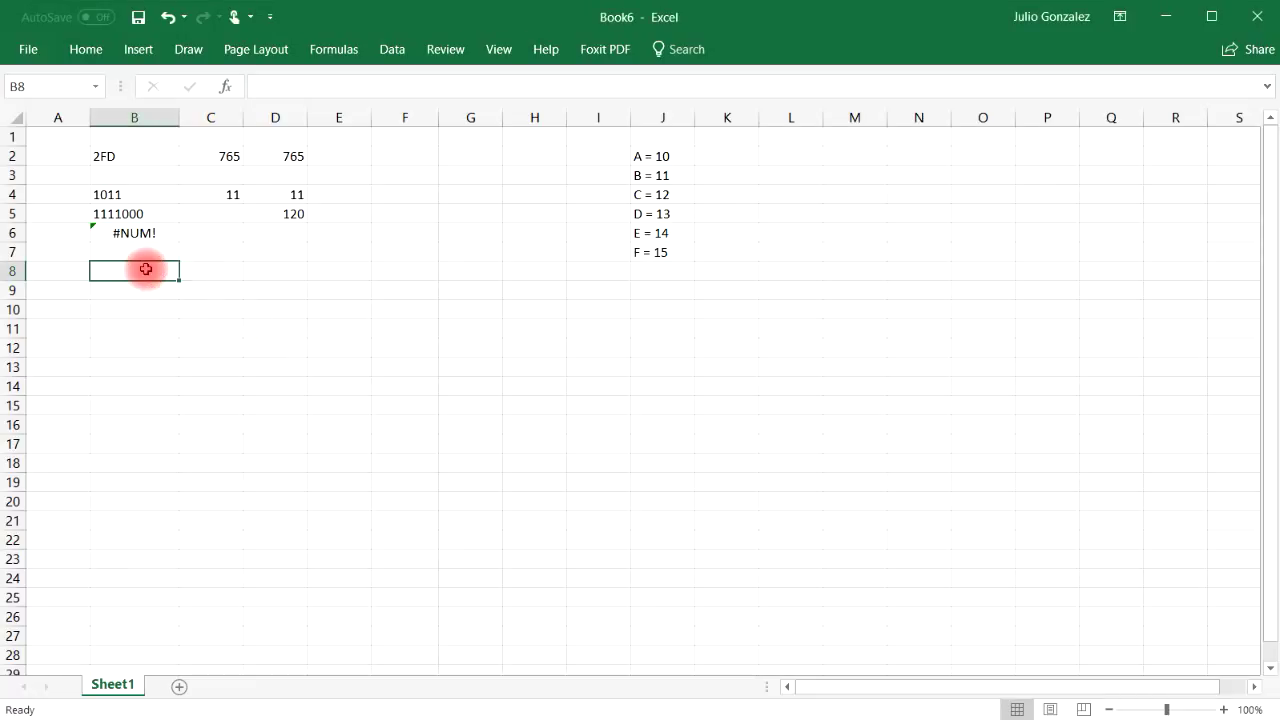
# - Enter the formula =BASE(765,2) in cell B8 to convert decimal 765 to base 2, and review the formula
pyautogui.write('=')
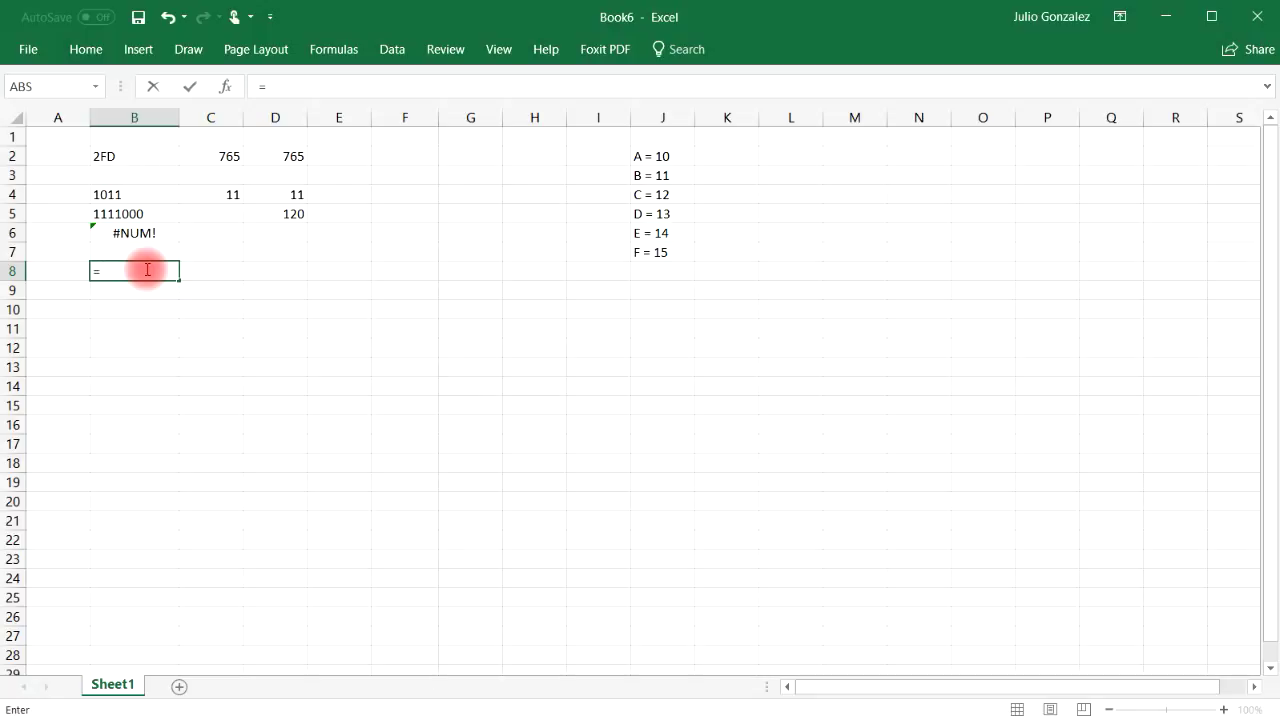
pyautogui.write('base')
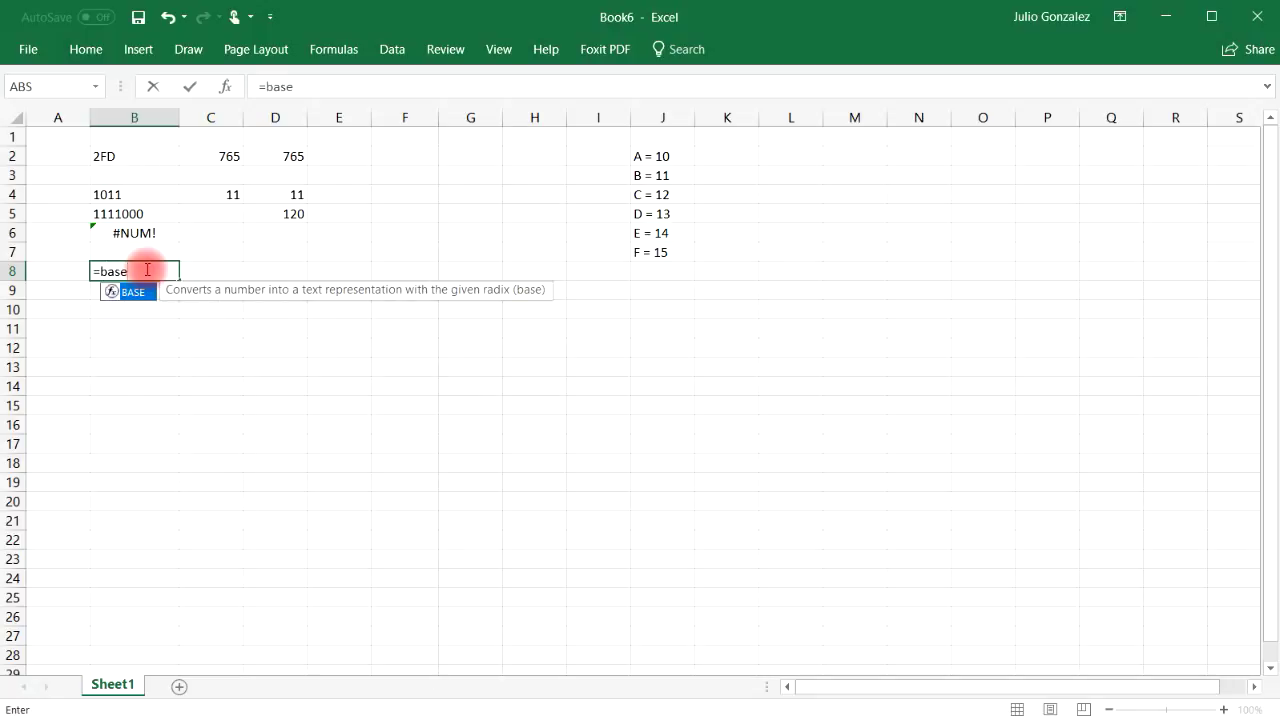
pyautogui.write('(')
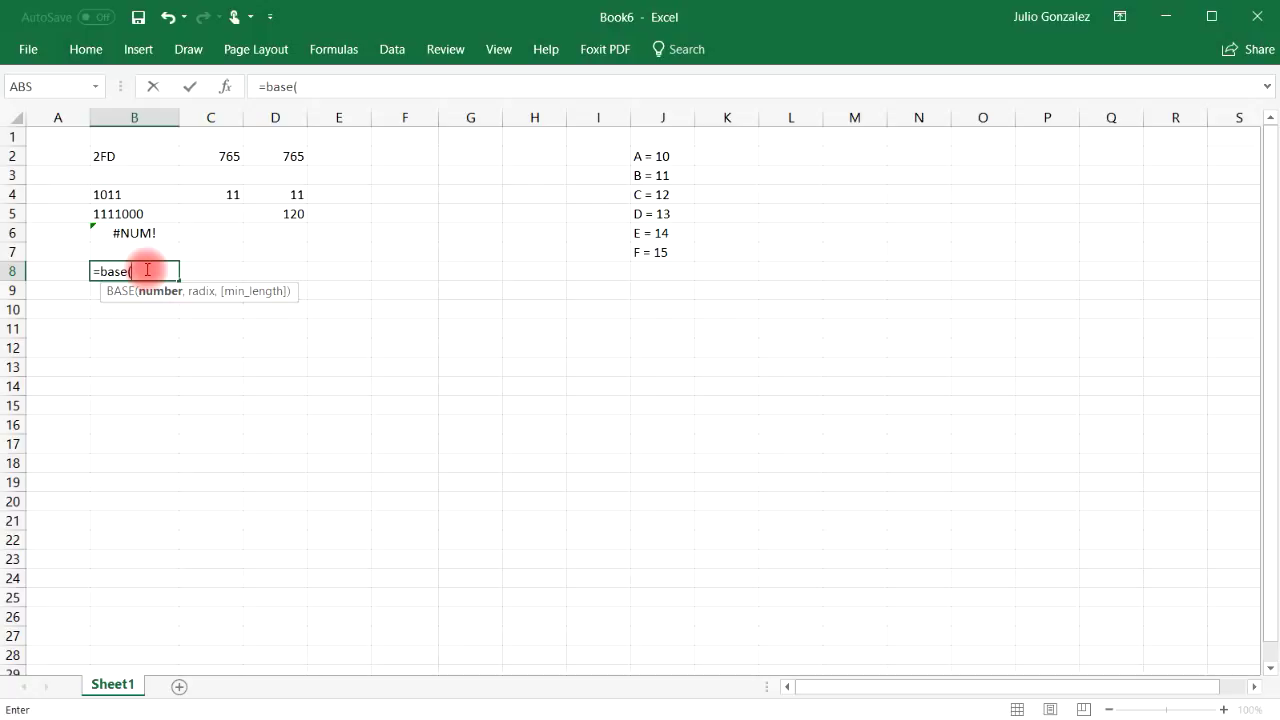
pyautogui.write('765,')
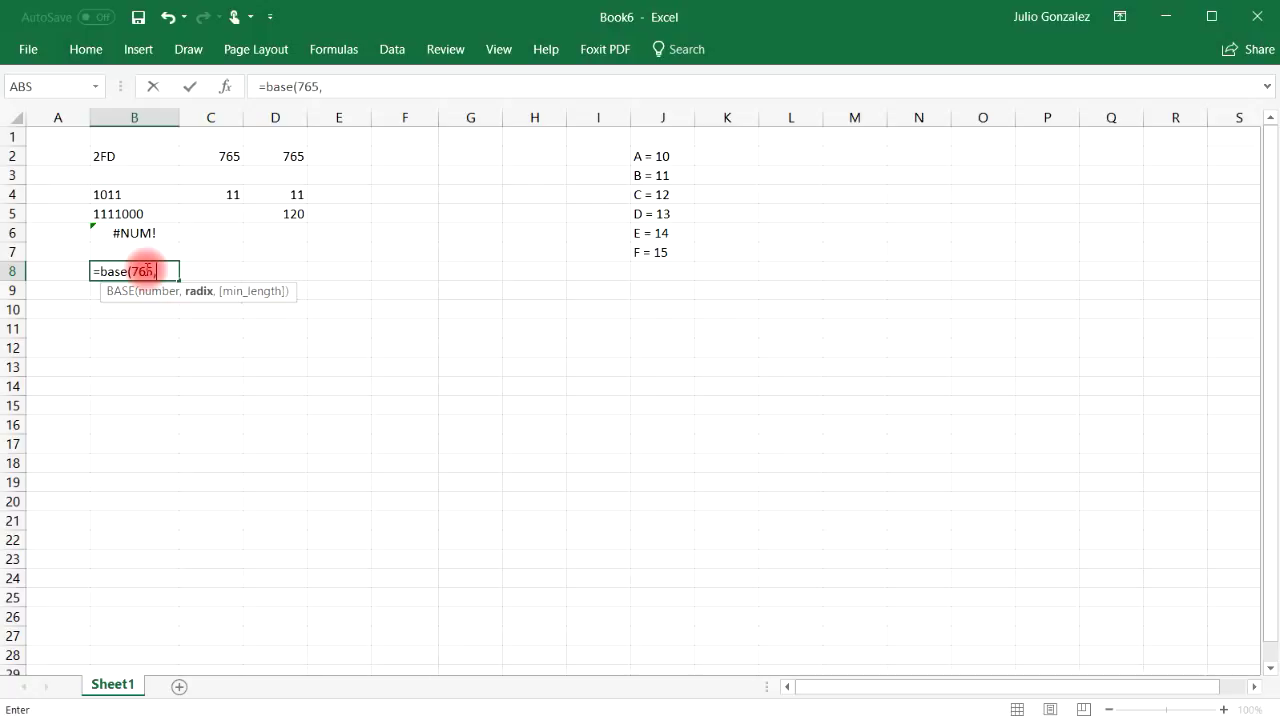
pyautogui.write('2)')
pyautogui.press('Return')
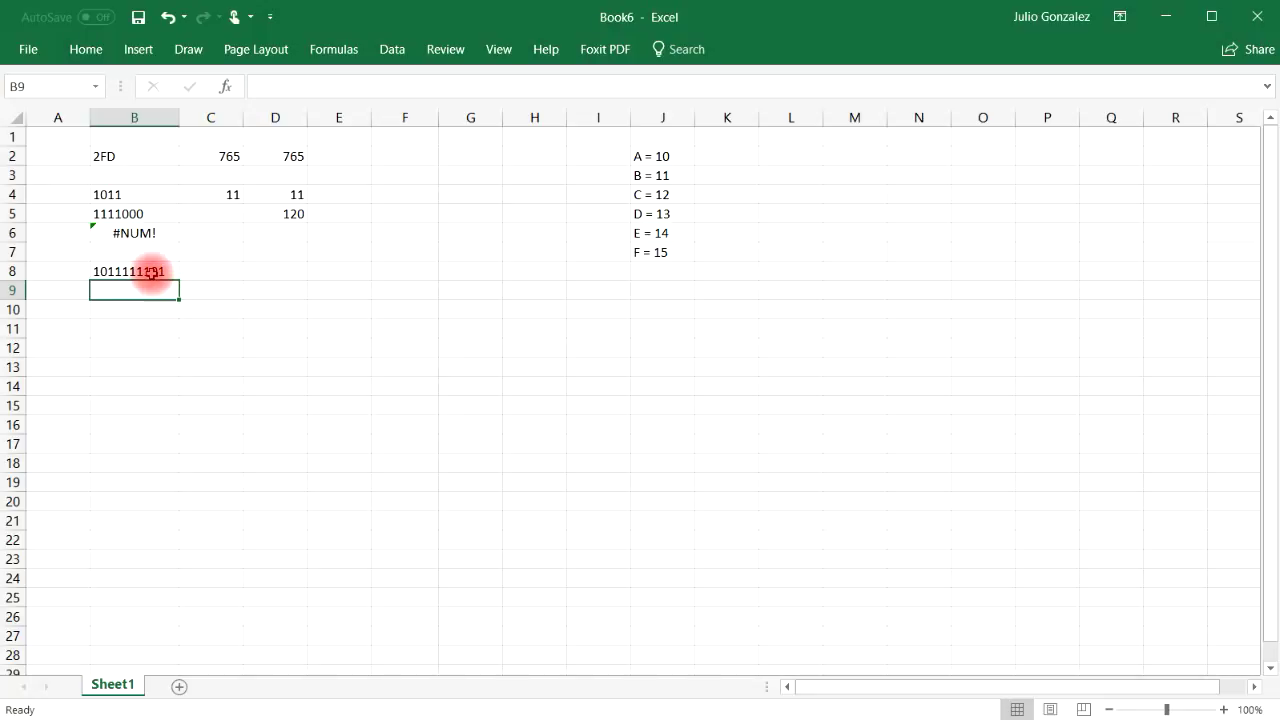
pyautogui.click(152, 271)
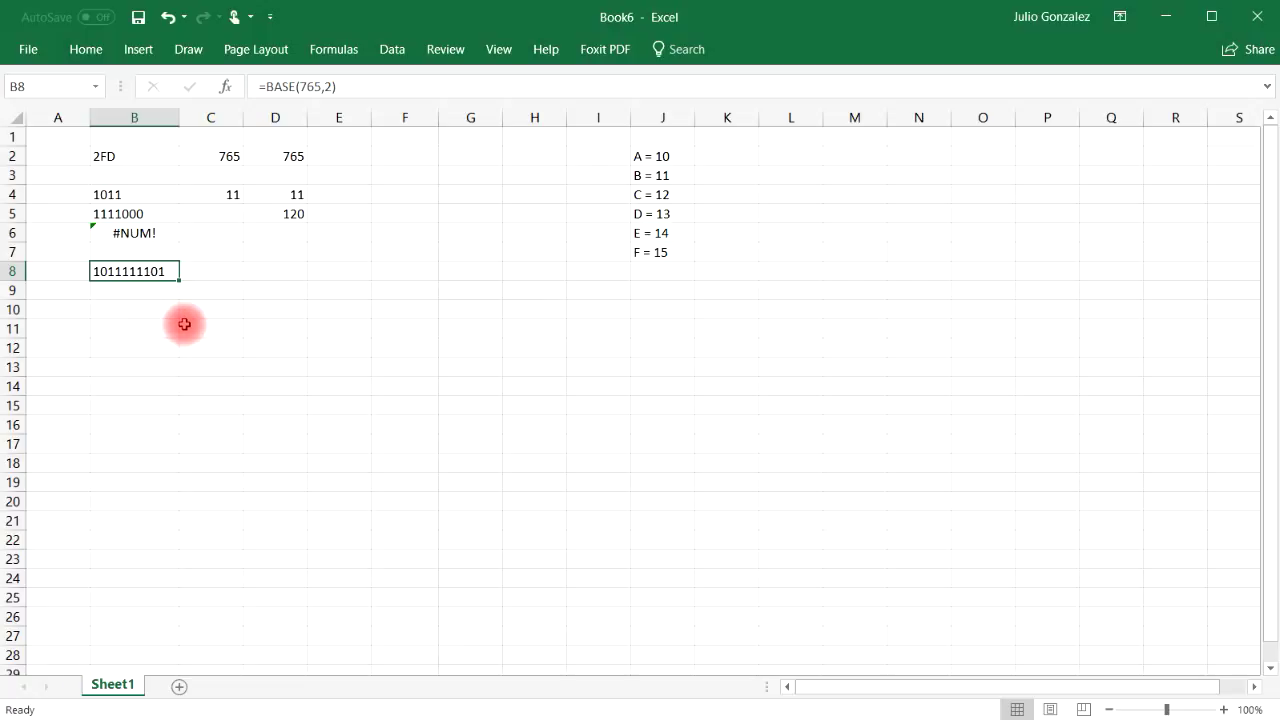
pyautogui.click(271, 267)
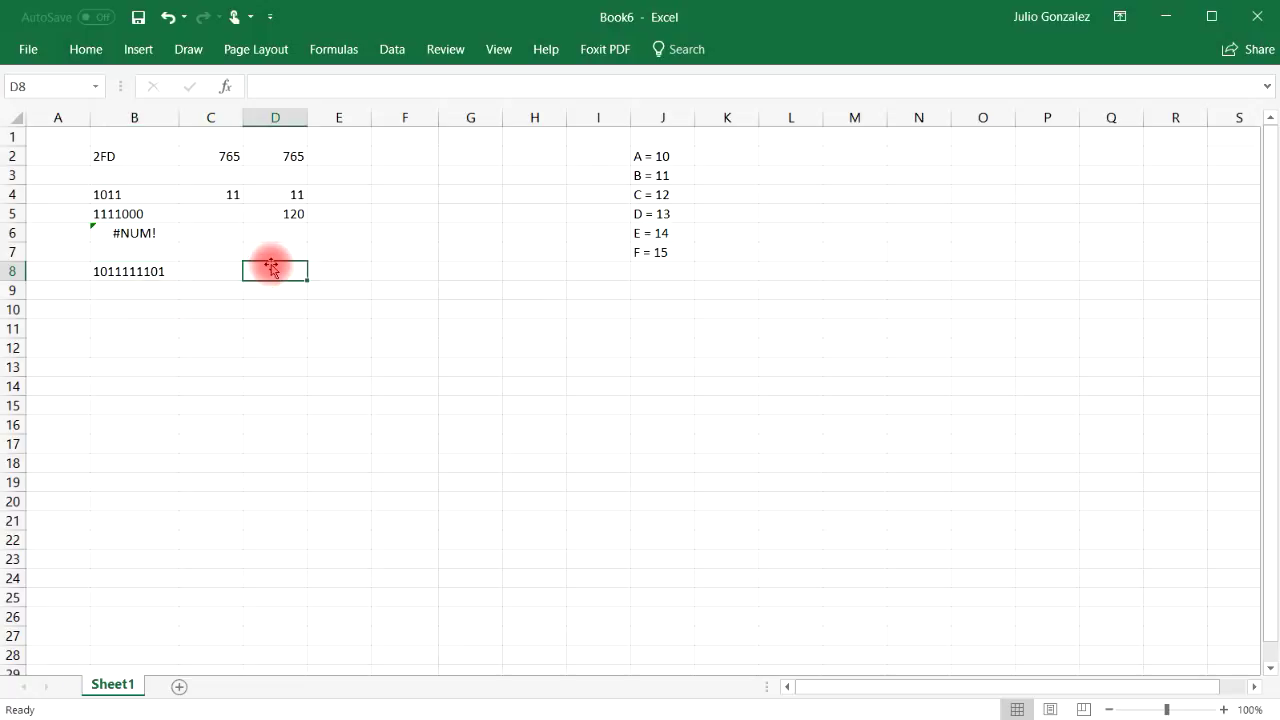
pyautogui.write('=')
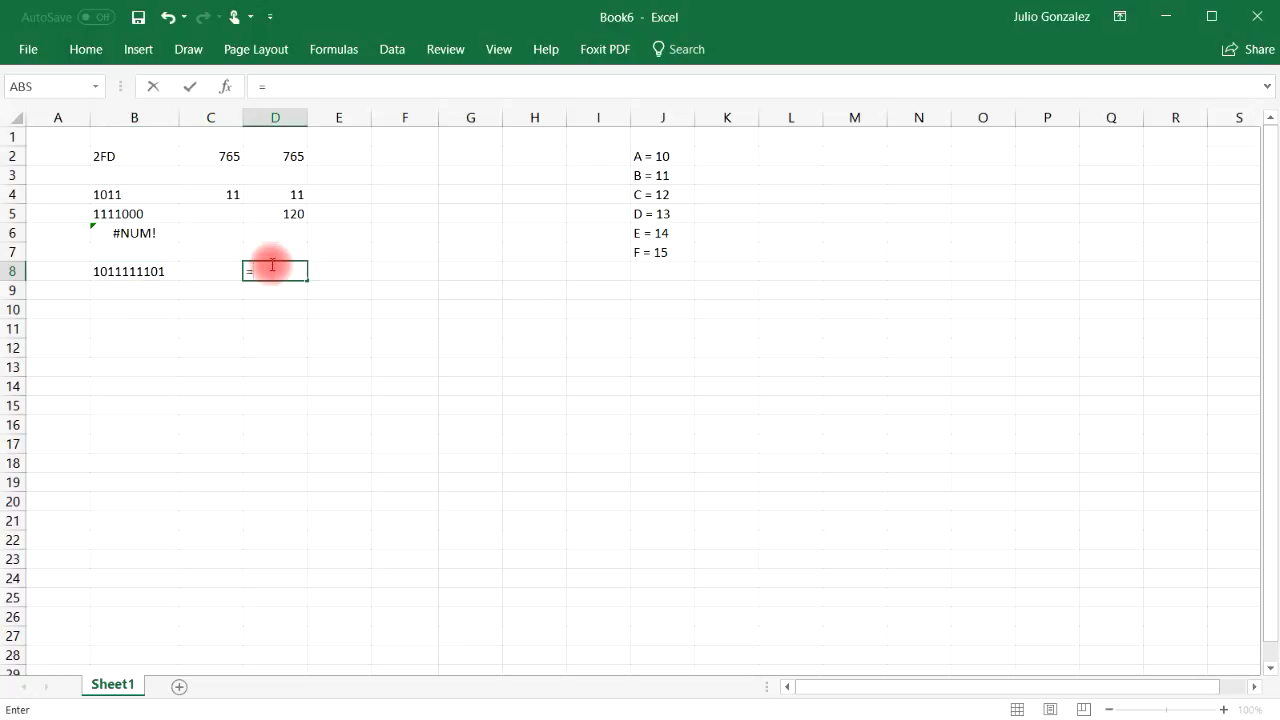
pyautogui.write('decimal')
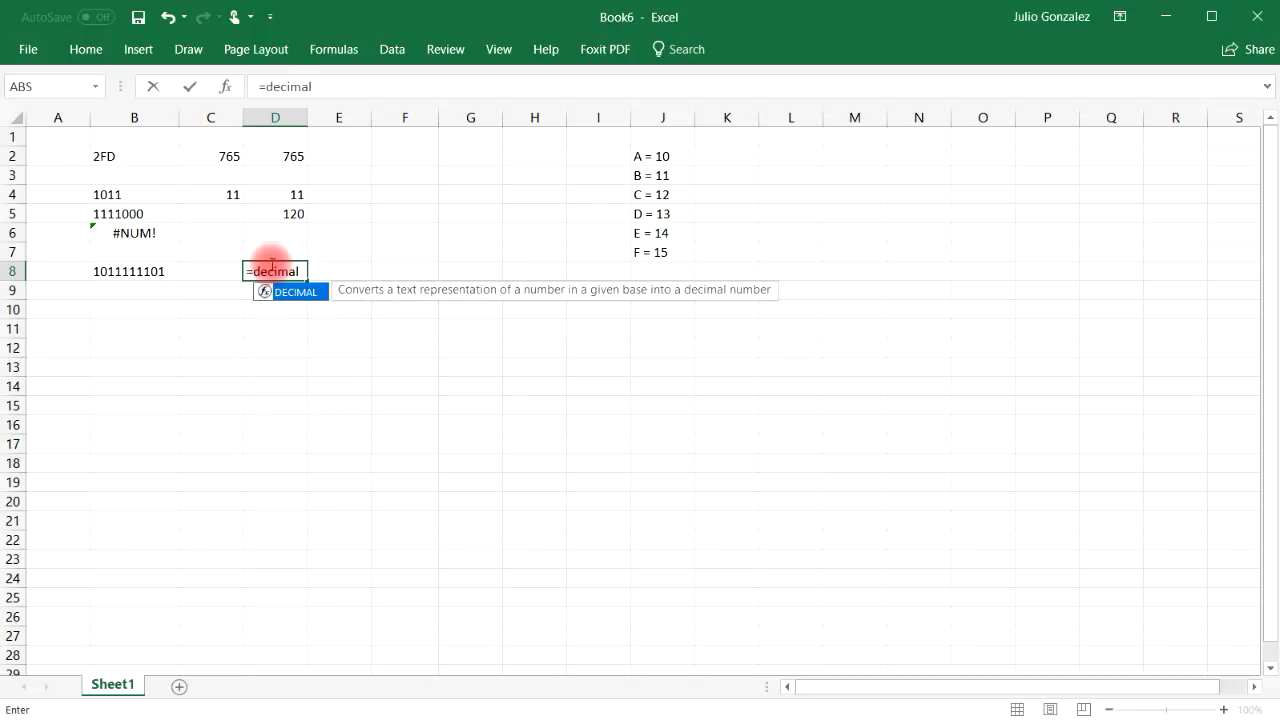
pyautogui.write('(1')
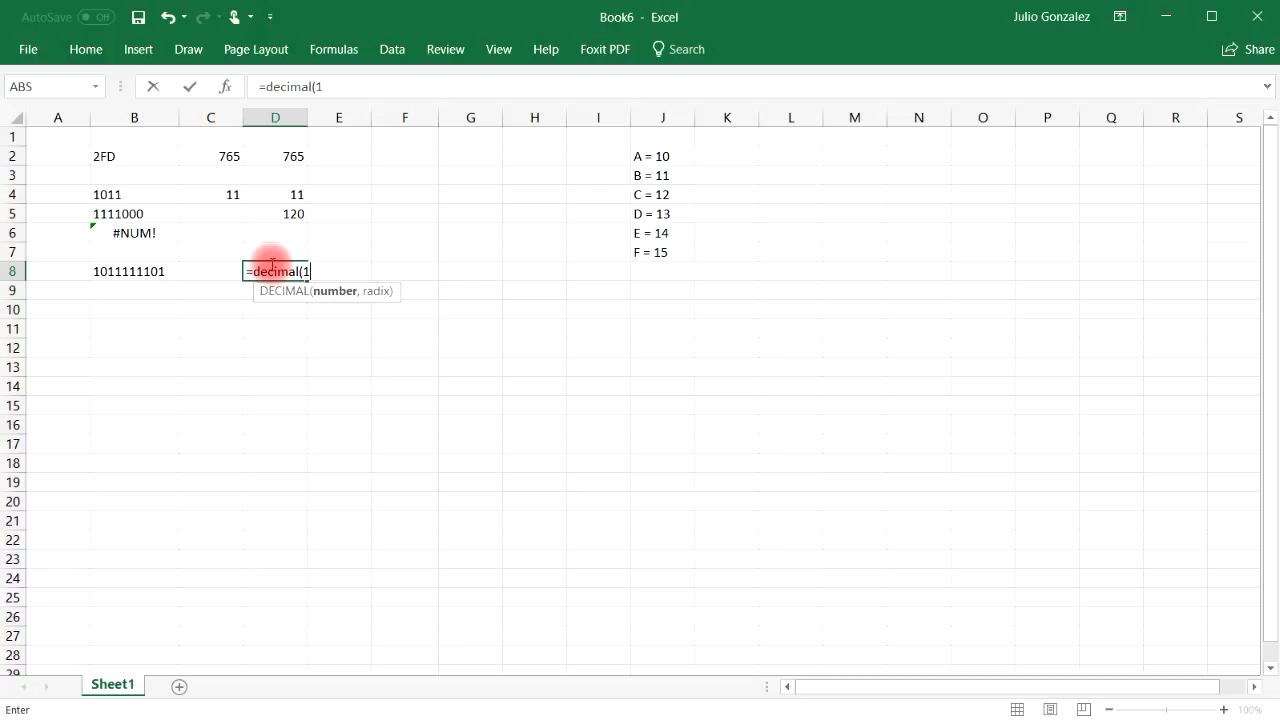
pyautogui.write('011111101')
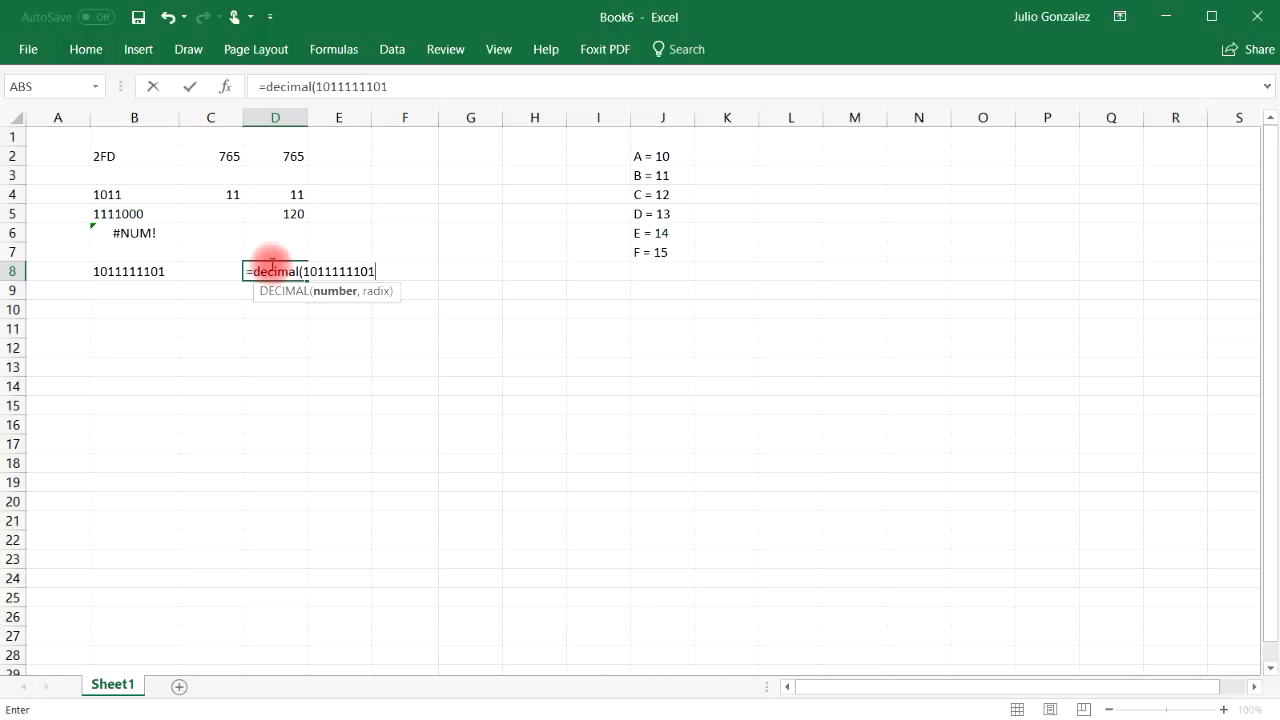
pyautogui.write(')')
pyautogui.press('Return')
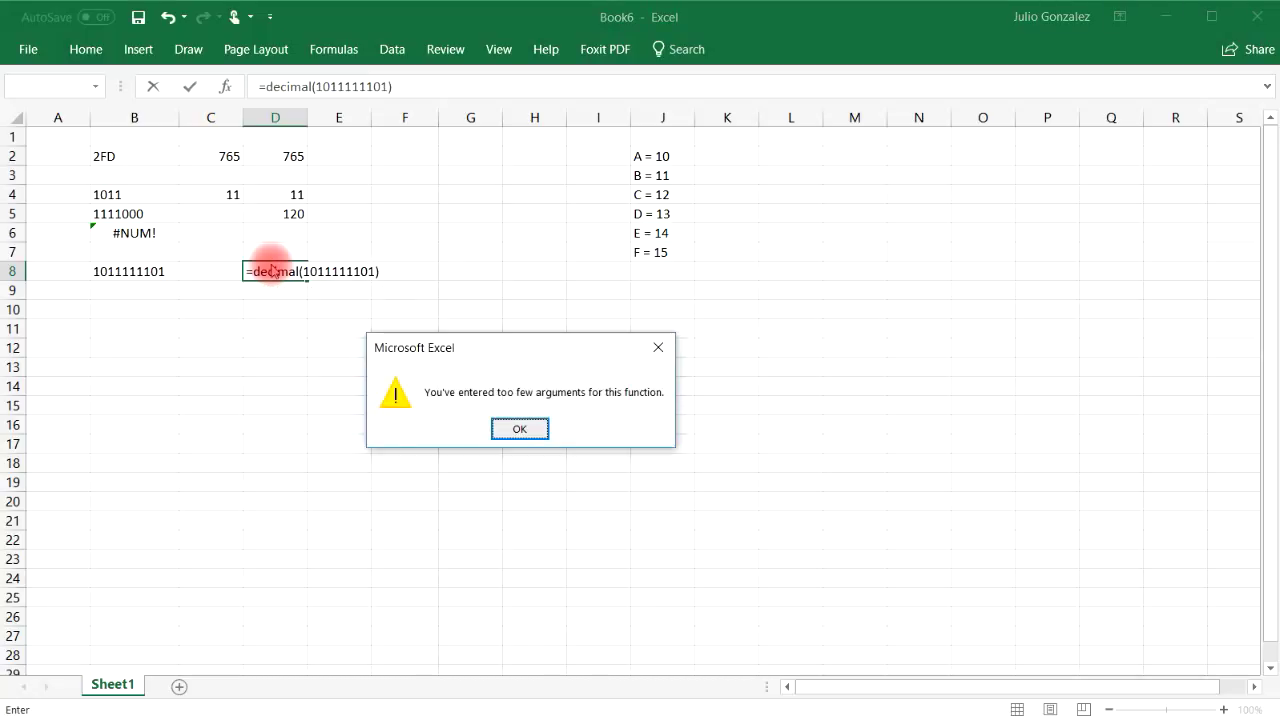
pyautogui.click(507, 420)
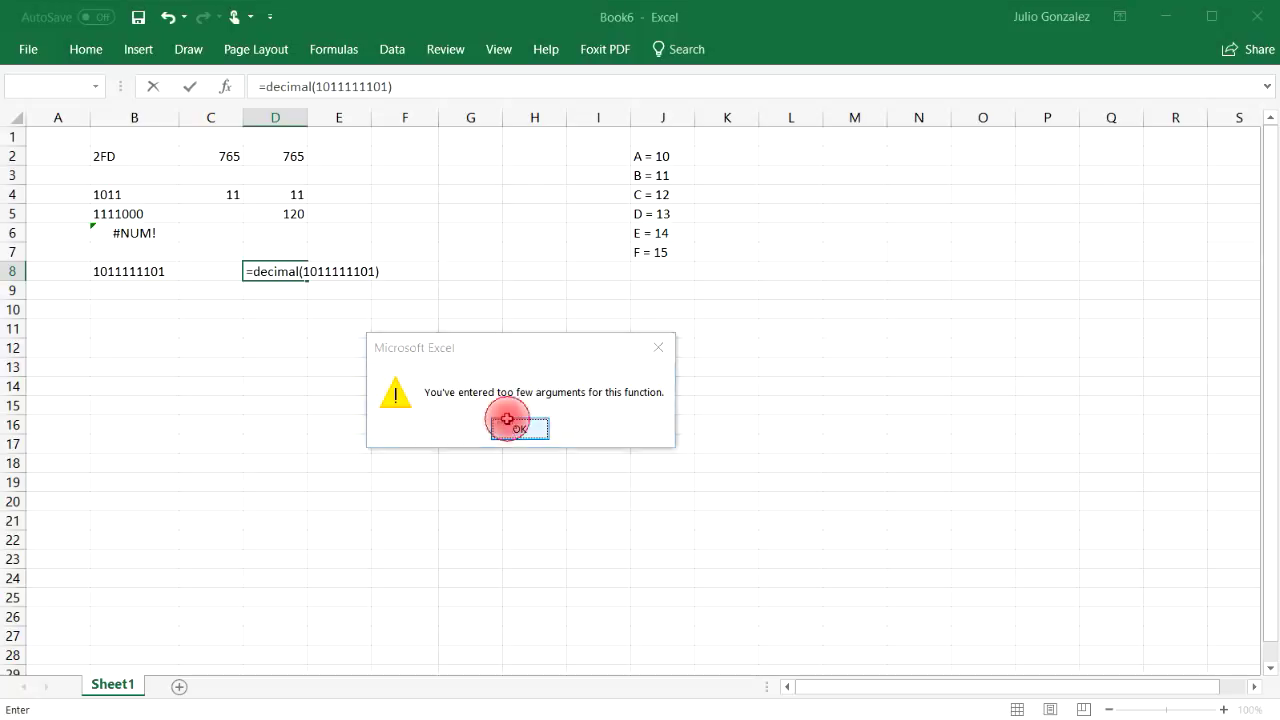
pyautogui.click(372, 271)
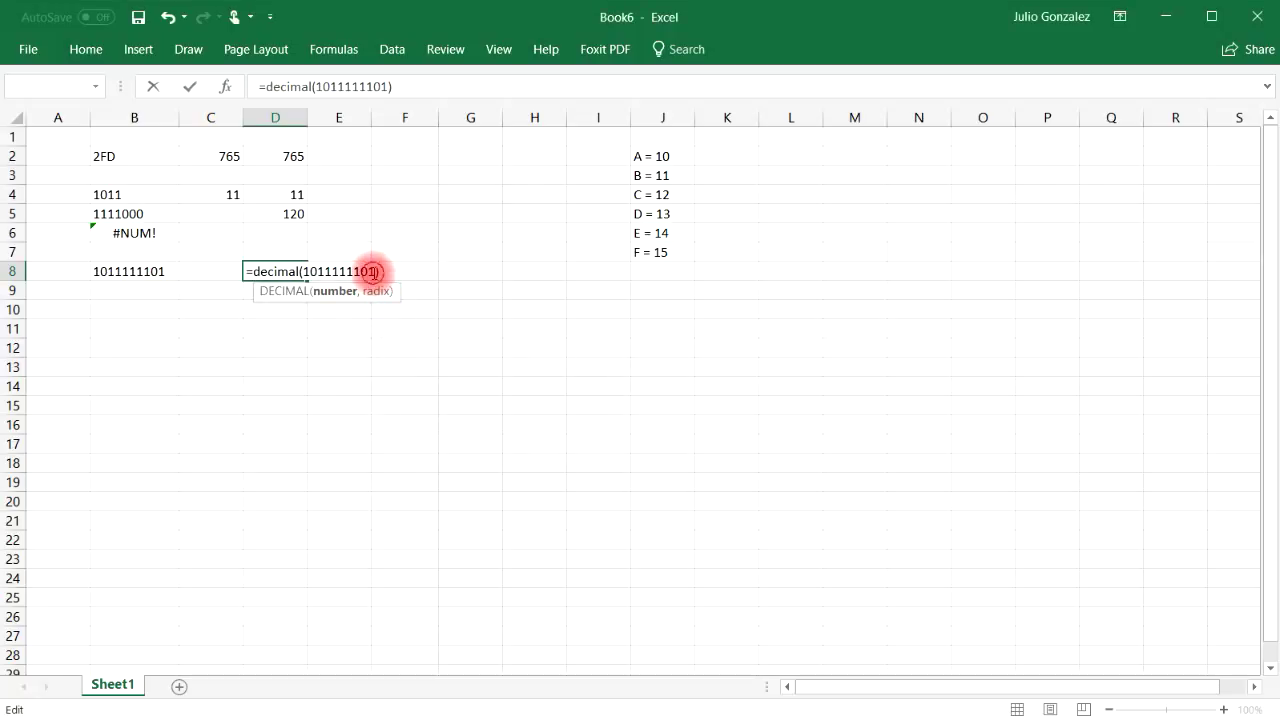
pyautogui.write(',2')
pyautogui.press('Return')
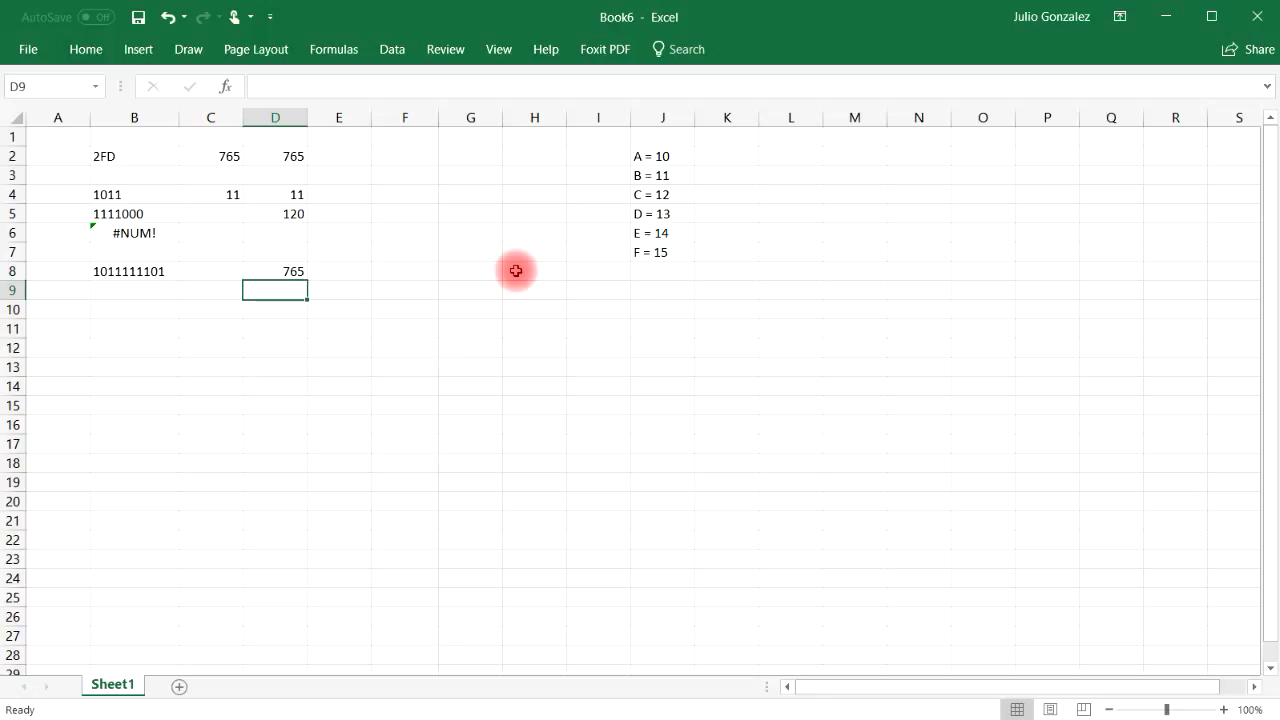
pyautogui.click(158, 271)
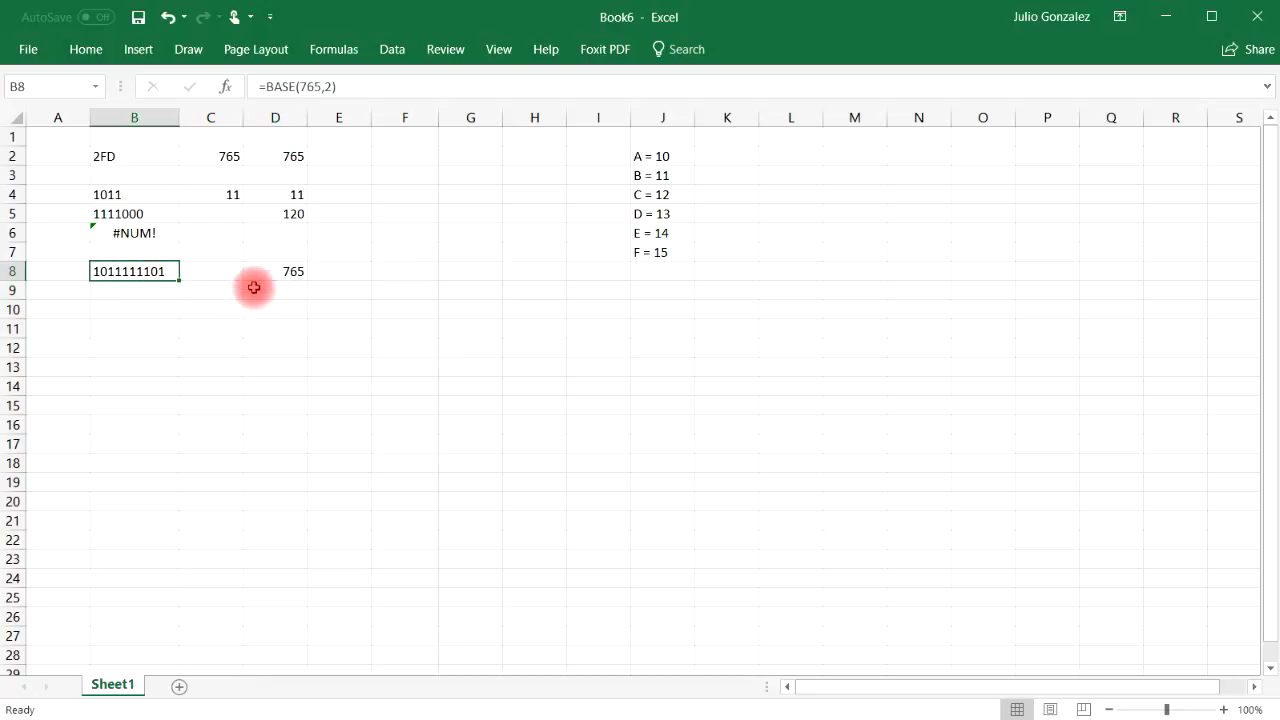
pyautogui.click(279, 271)
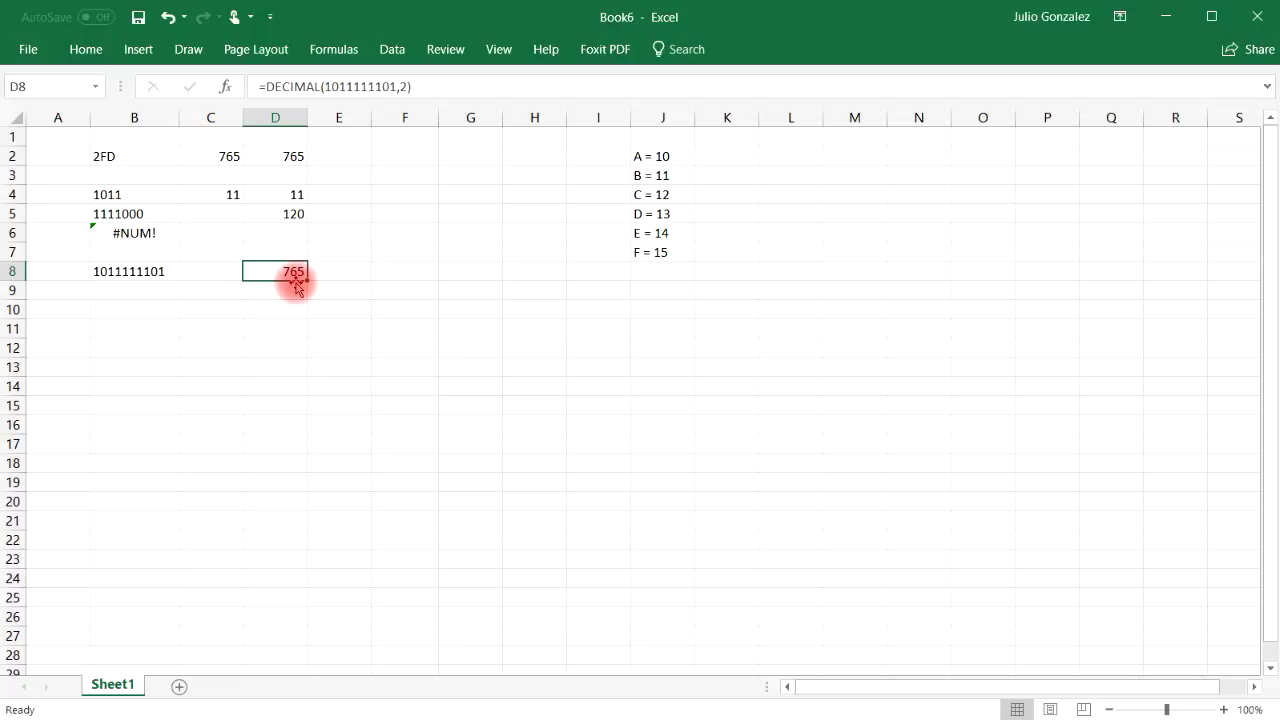
# - Enter the formula =DEC2OCT(536) in cell B10 to convert decimal 536 to octal, and review the formula
pyautogui.click(106, 195)
pyautogui.click(128, 216)
pyautogui.click(143, 292)
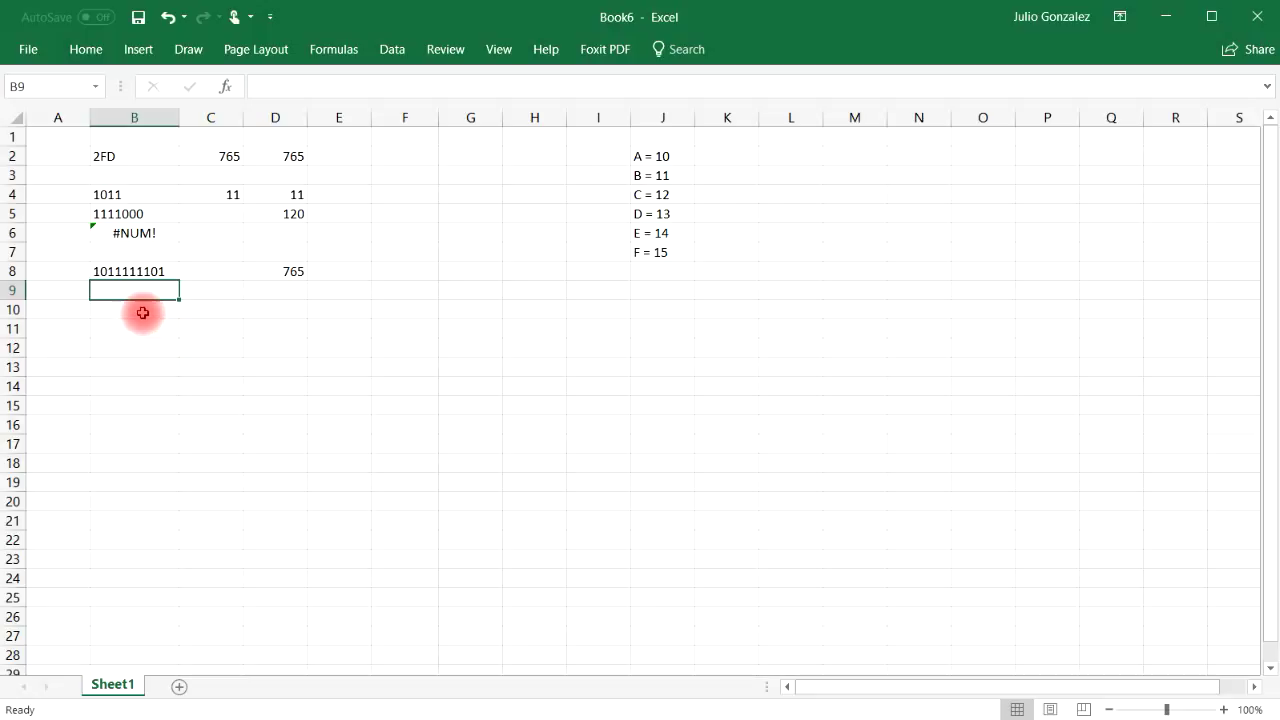
pyautogui.click(143, 313)
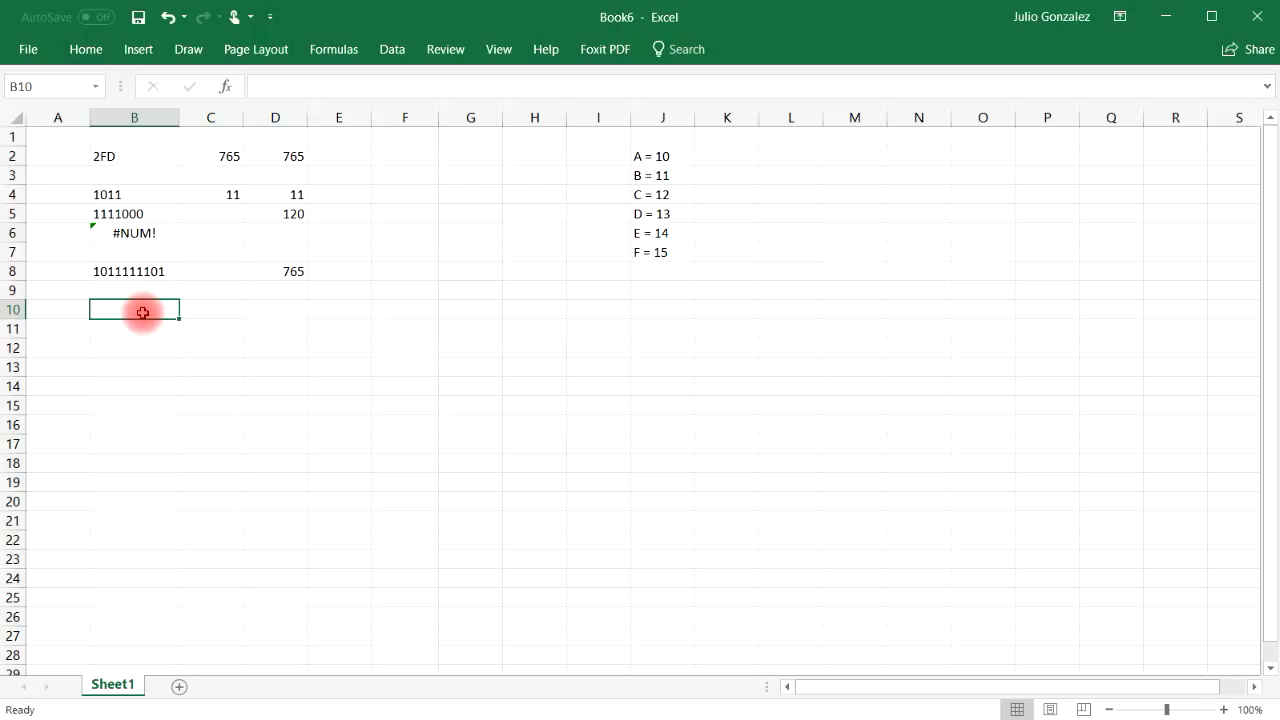
pyautogui.write('=')
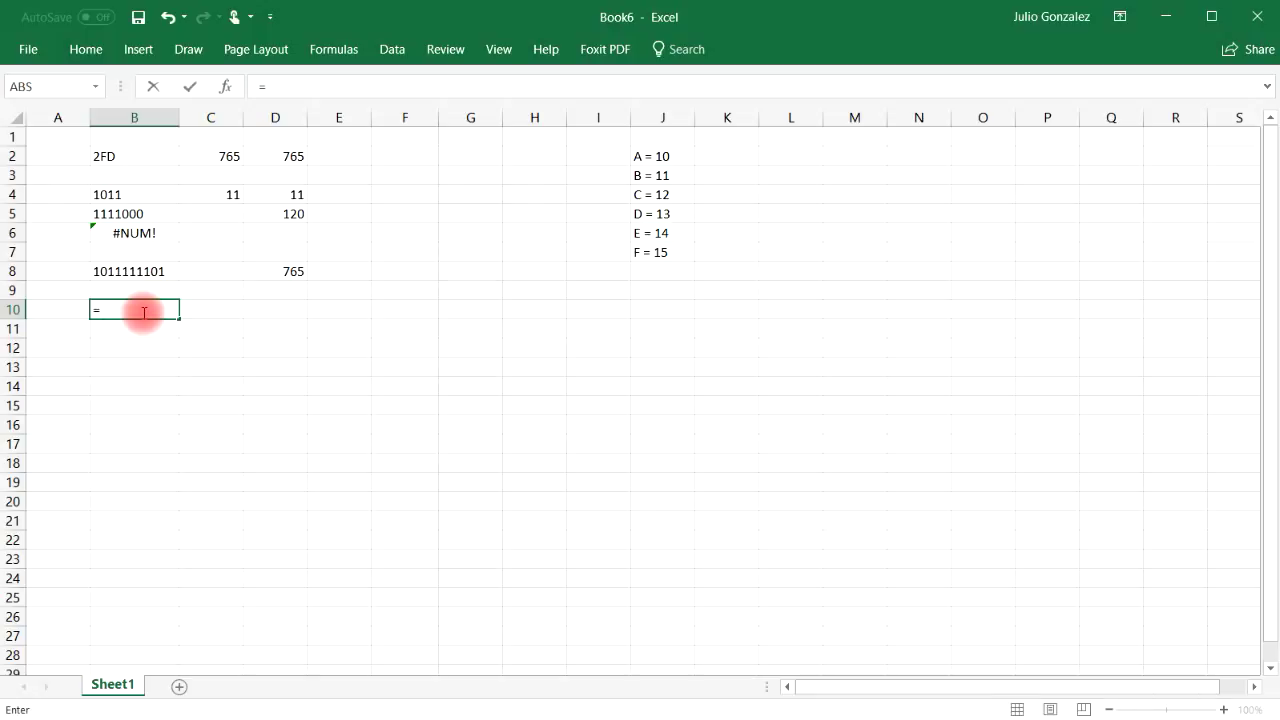
pyautogui.write('dec2')
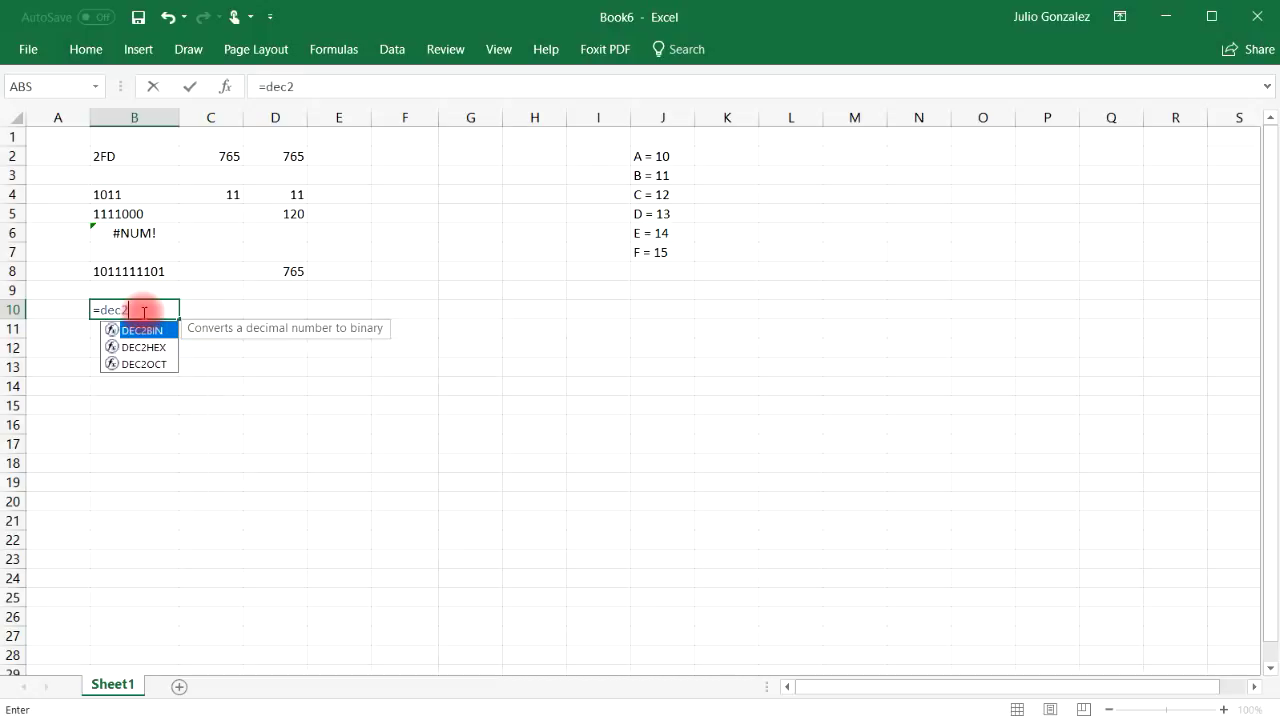
pyautogui.write('oct(')
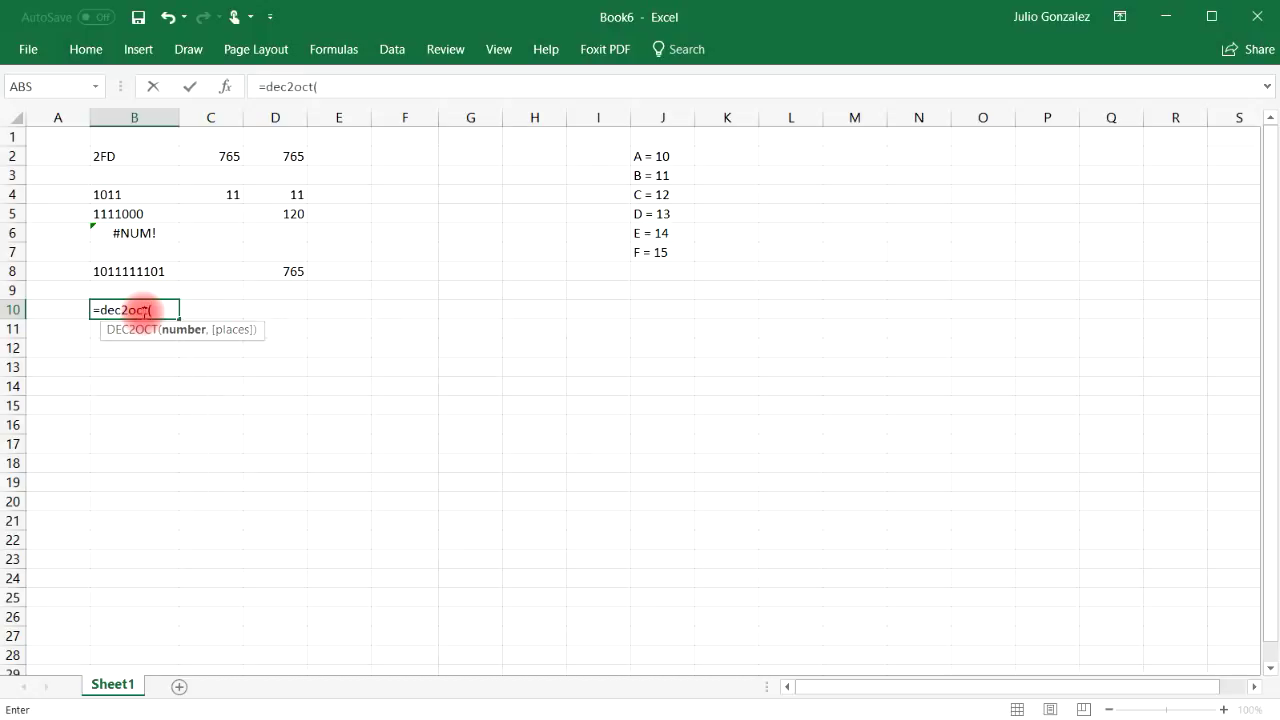
pyautogui.write('536)')
pyautogui.press('Return')
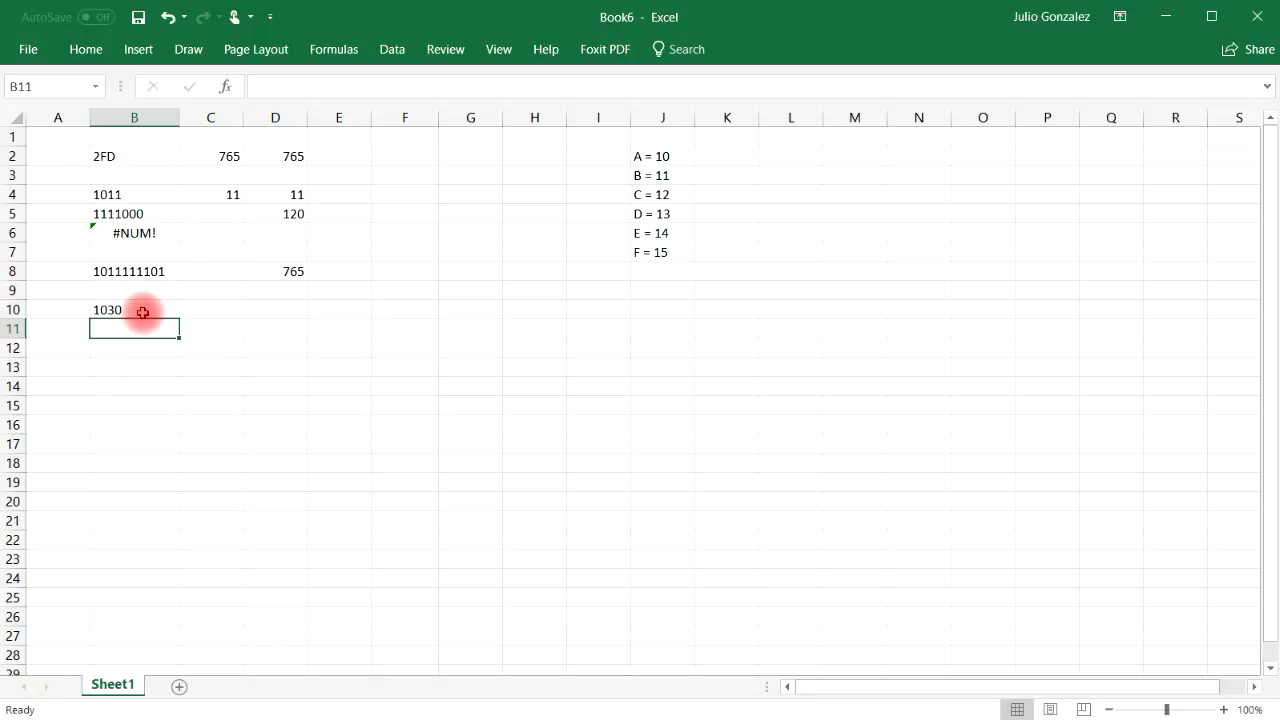
pyautogui.click(143, 313)
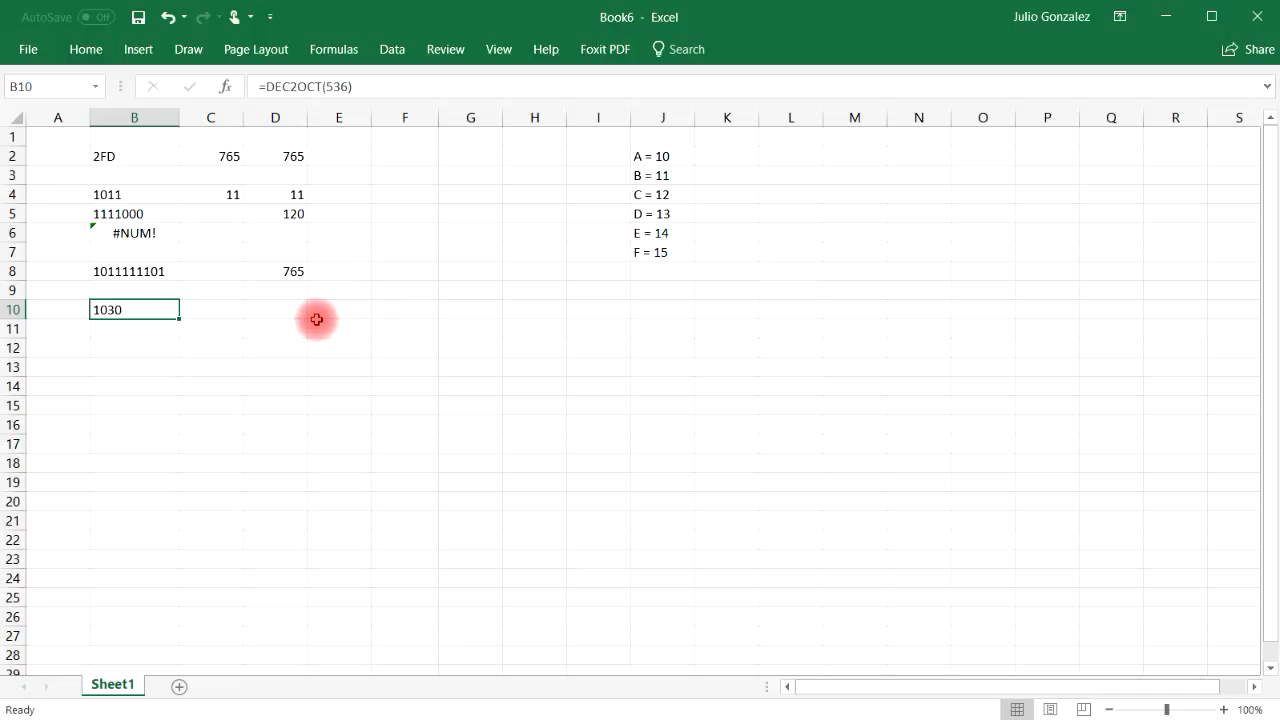
# - Enter the power-of-8 expansion 0*8^0+3*8^1+0*8^2+1*8^3 of the octal number in cell C10
pyautogui.click(207, 310)
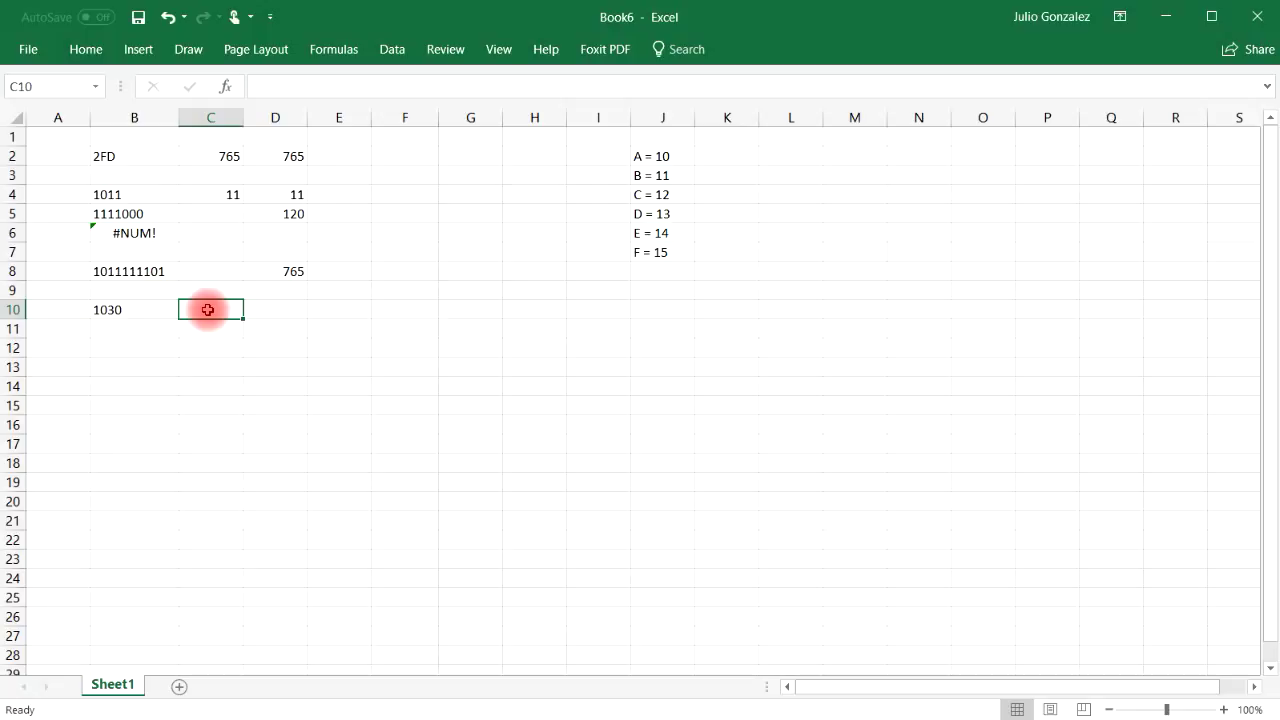
pyautogui.write('0*8^0+3')
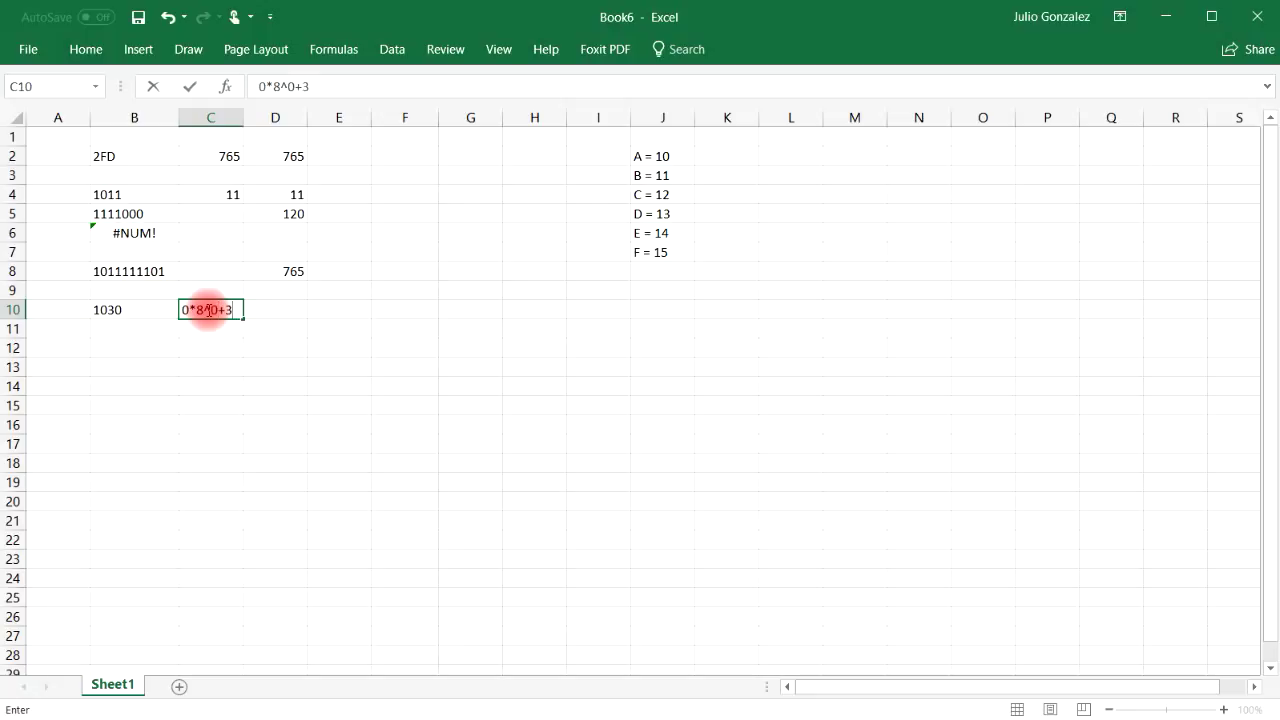
pyautogui.write('*8^1+0*8^2+1*')
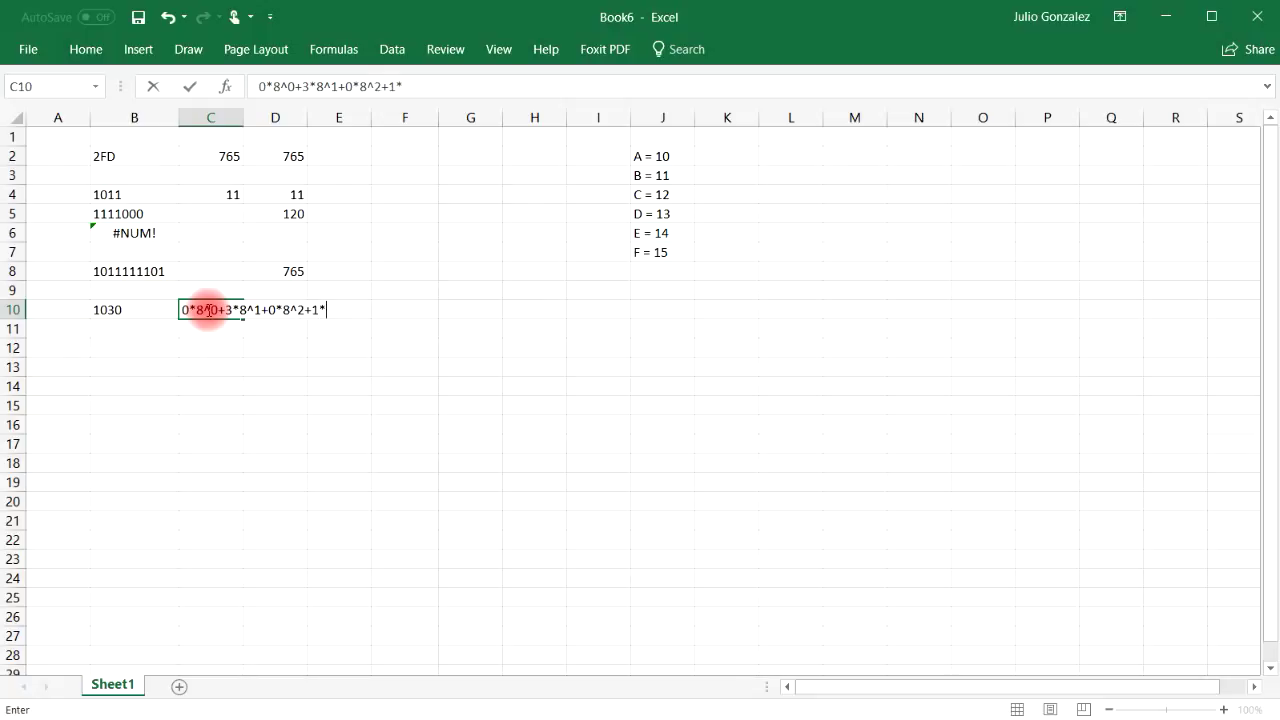
pyautogui.write('8^3')
pyautogui.press('Return')
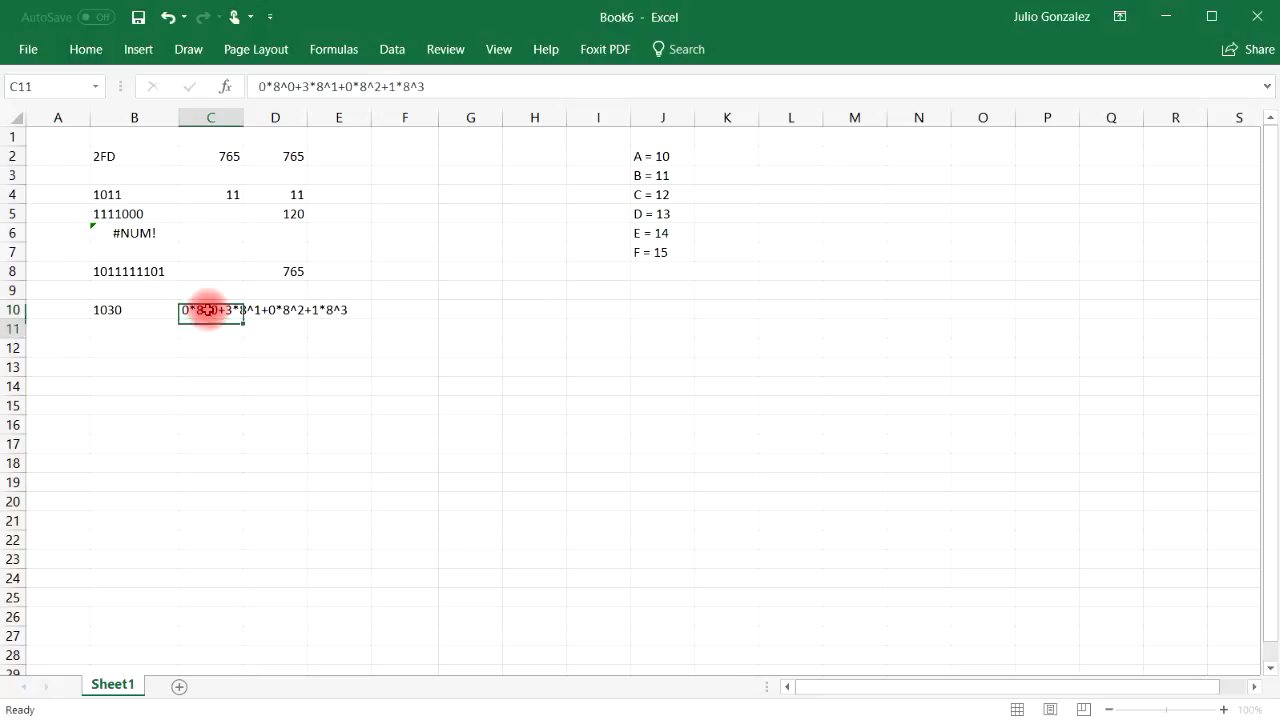
# - Turn the expansion in cell C10 into a formula by adding a leading equals sign, and compare it with B10
pyautogui.click(194, 308)
pyautogui.doubleClick(188, 310)
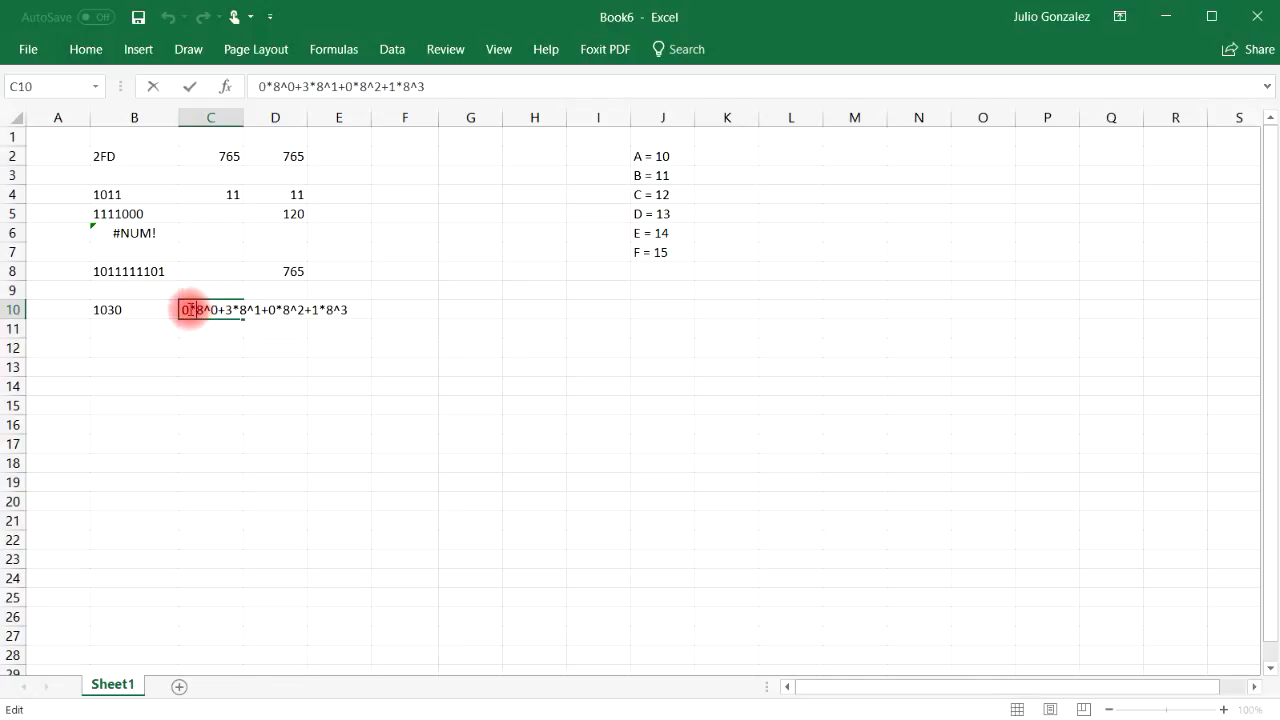
pyautogui.doubleClick(186, 310)
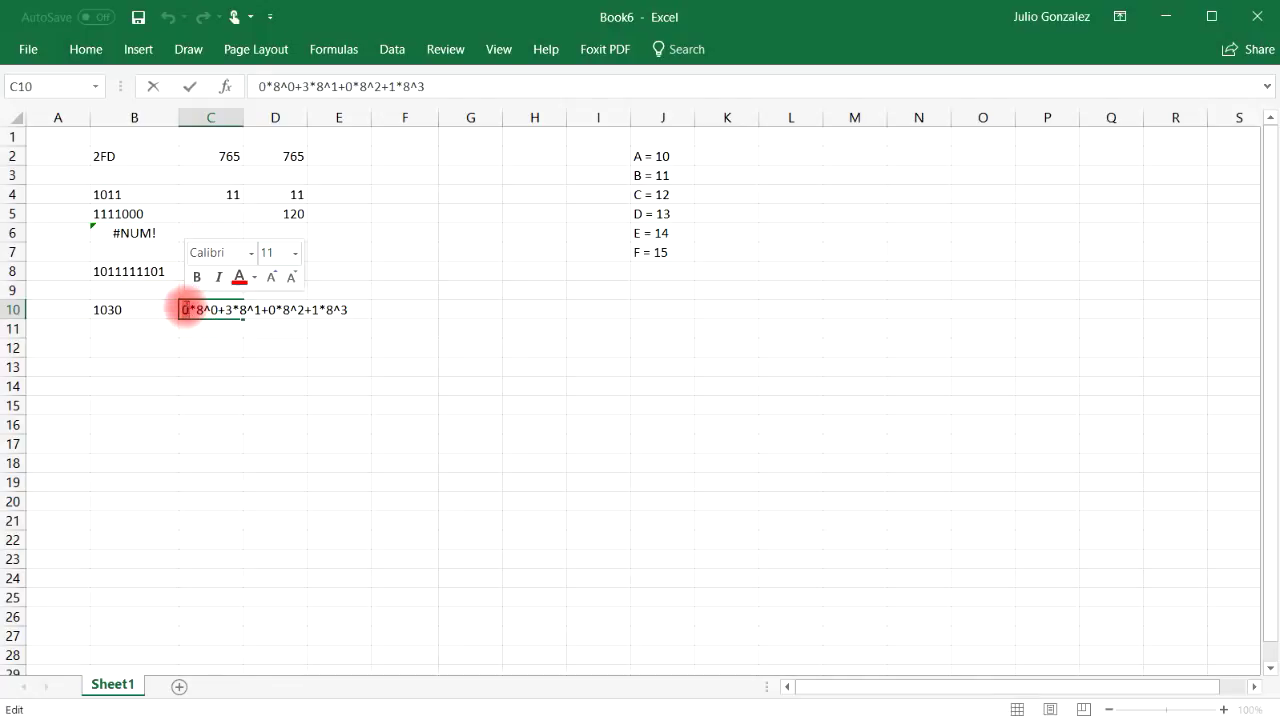
pyautogui.click(185, 309)
pyautogui.write('=')
pyautogui.press('Return')
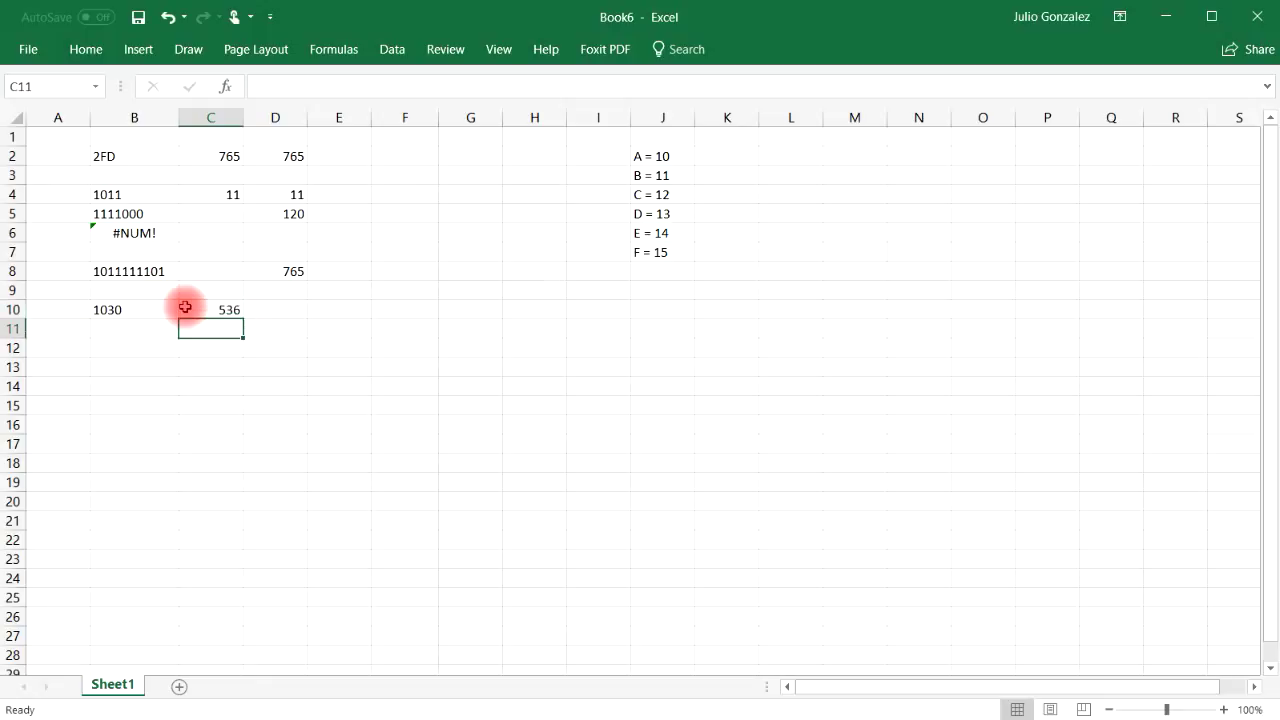
pyautogui.click(192, 309)
pyautogui.click(150, 309)
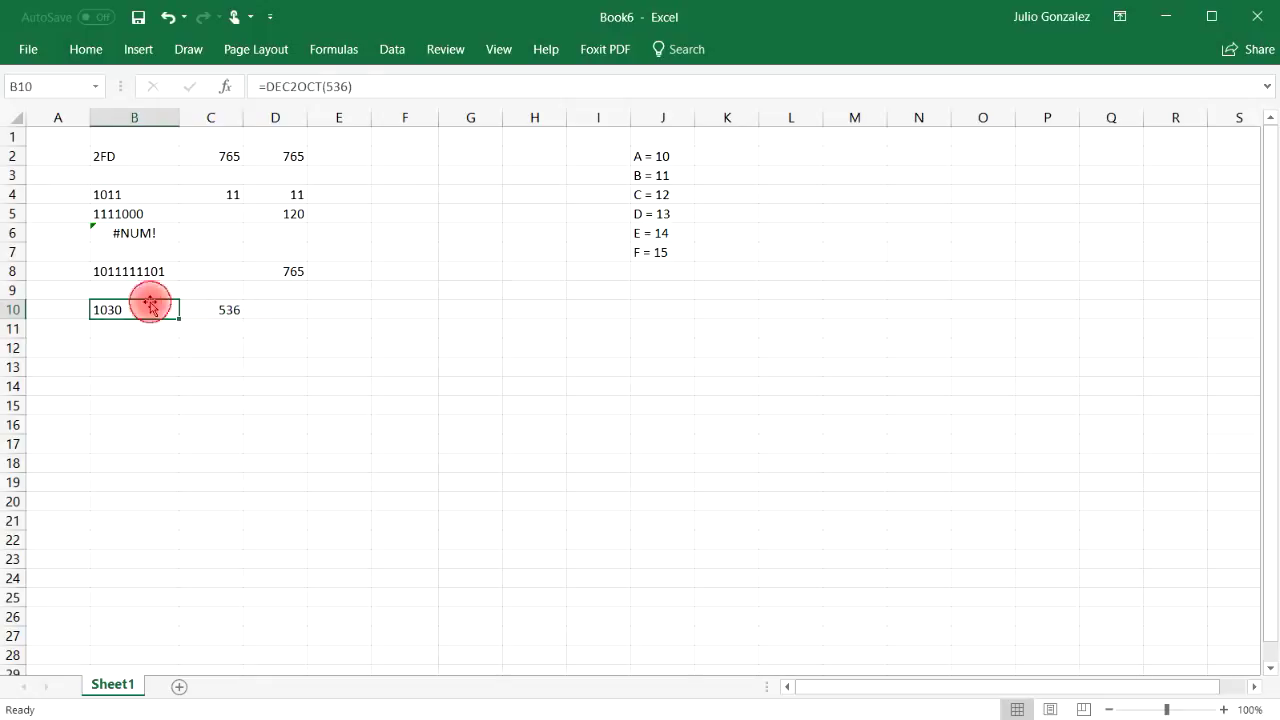
pyautogui.click(216, 311)
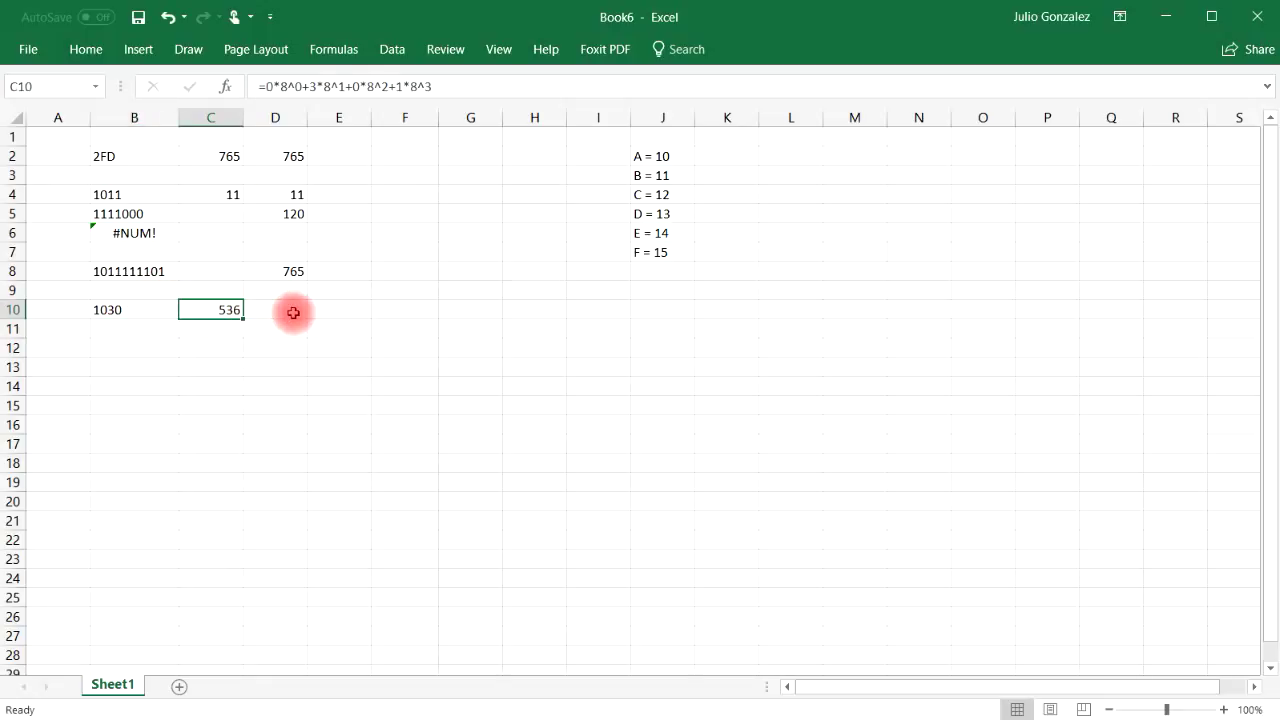
# - Enter the formula =OCT2DEC(1030) in cell D10 to convert the octal number to decimal, and review it against C10 and B10
pyautogui.click(290, 312)
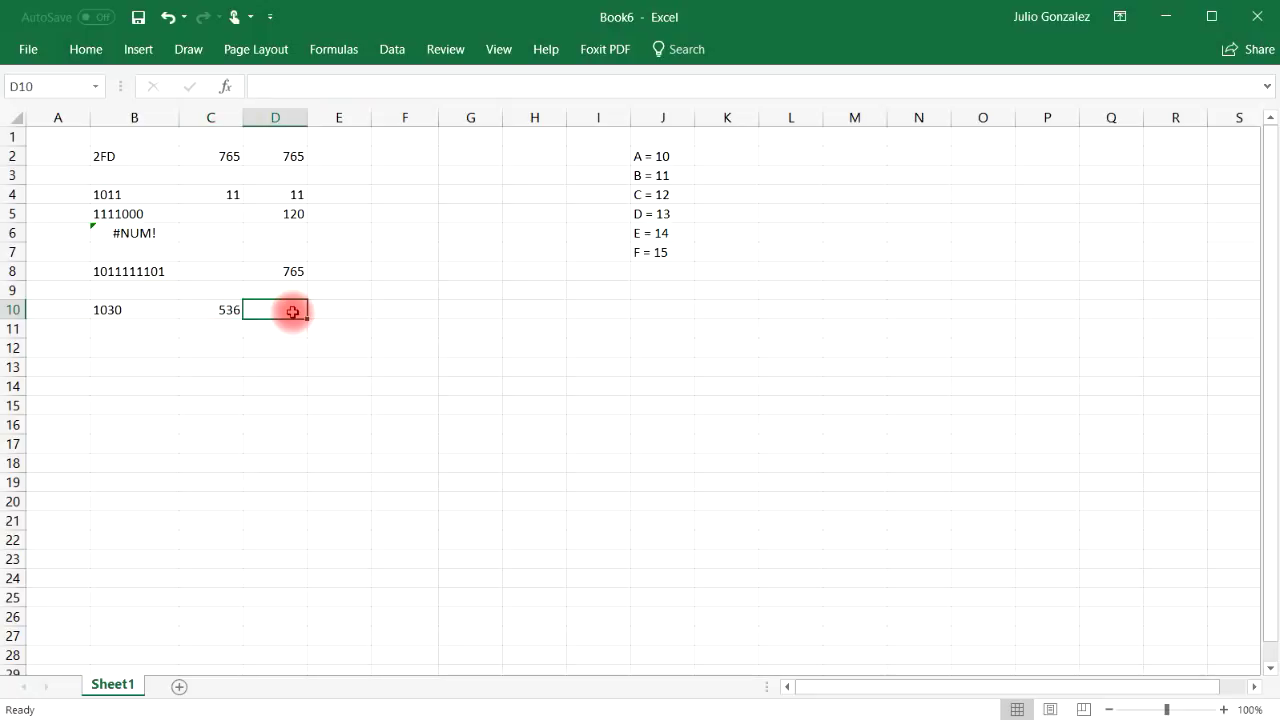
pyautogui.write('=')
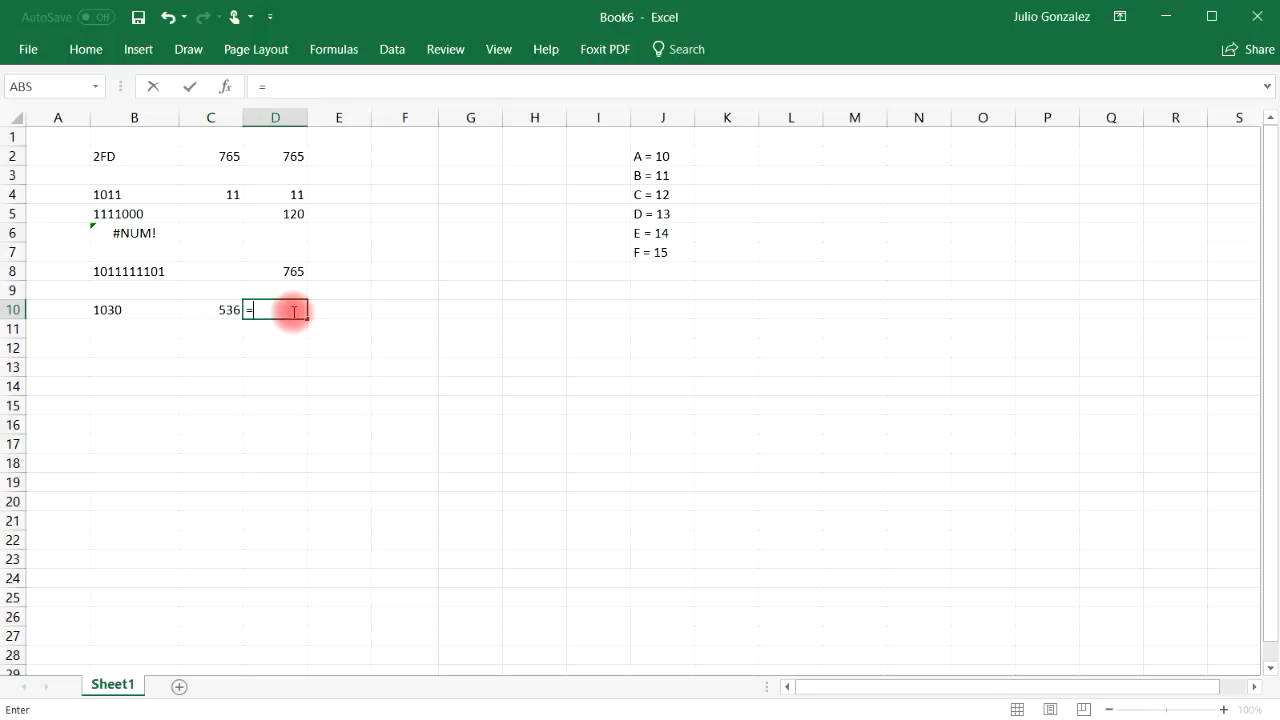
pyautogui.write('oct2dec')
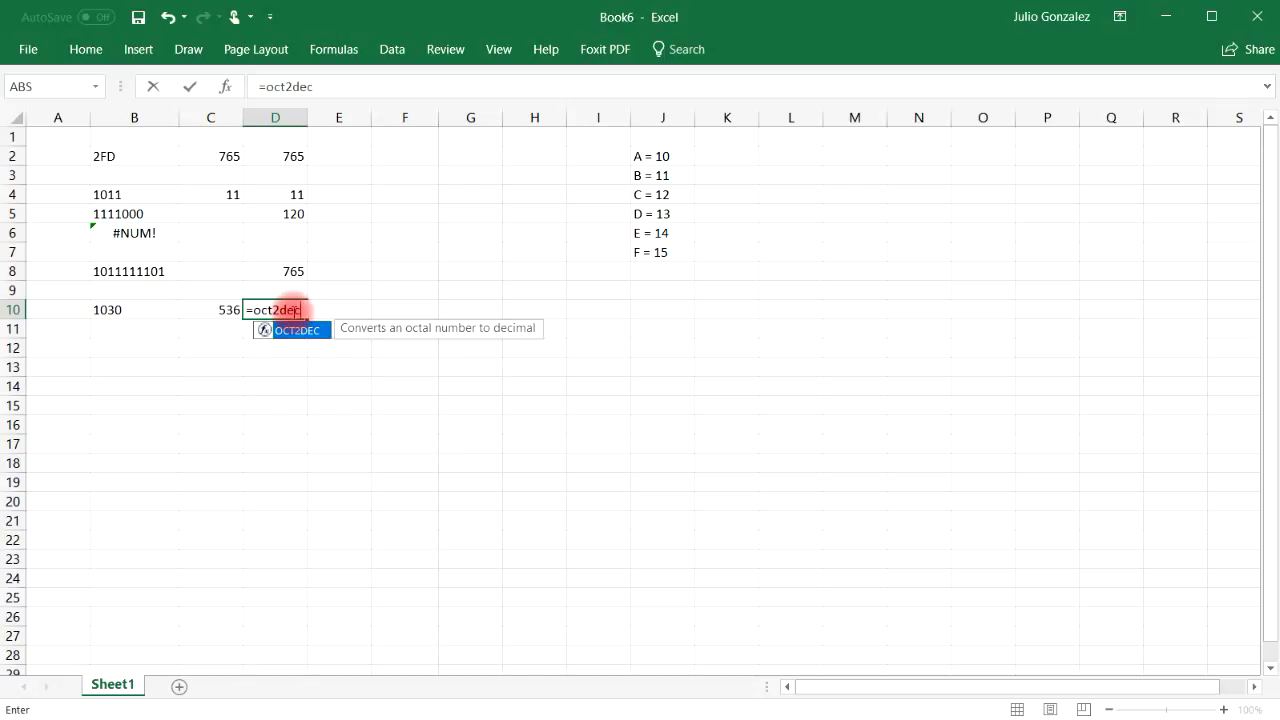
pyautogui.write('(1030)')
pyautogui.press('Return')
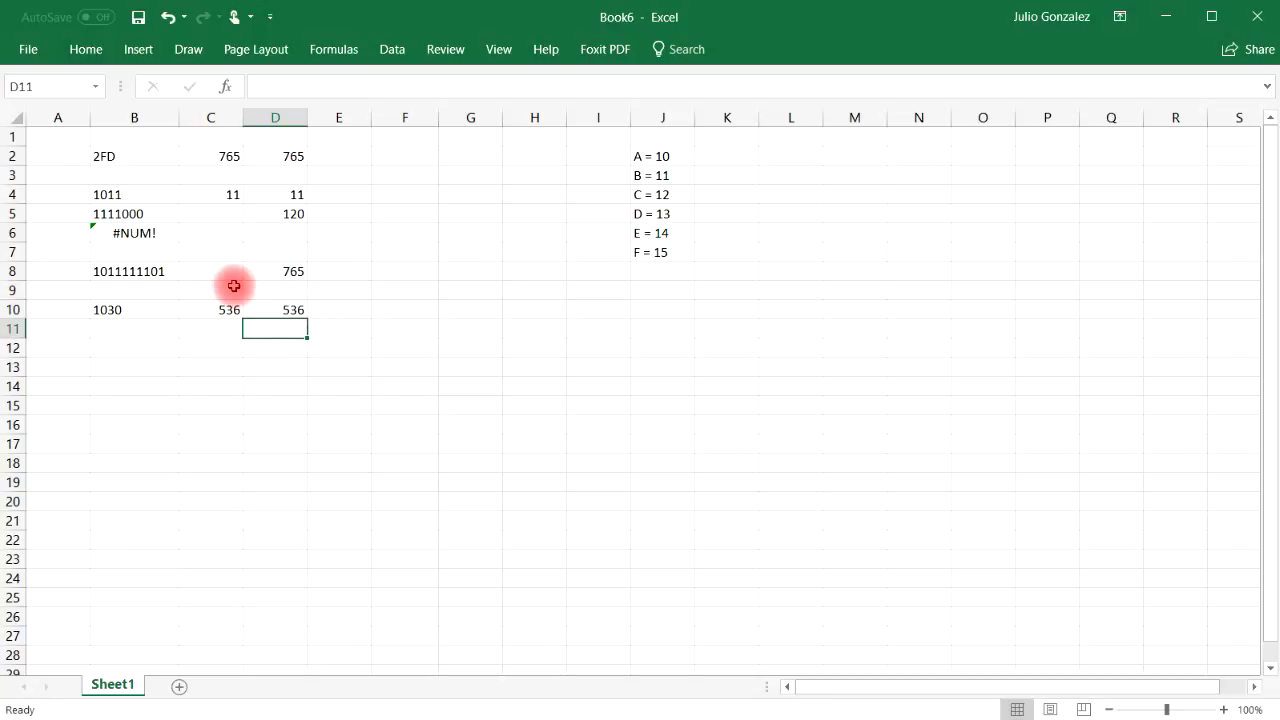
pyautogui.click(262, 305)
pyautogui.click(201, 313)
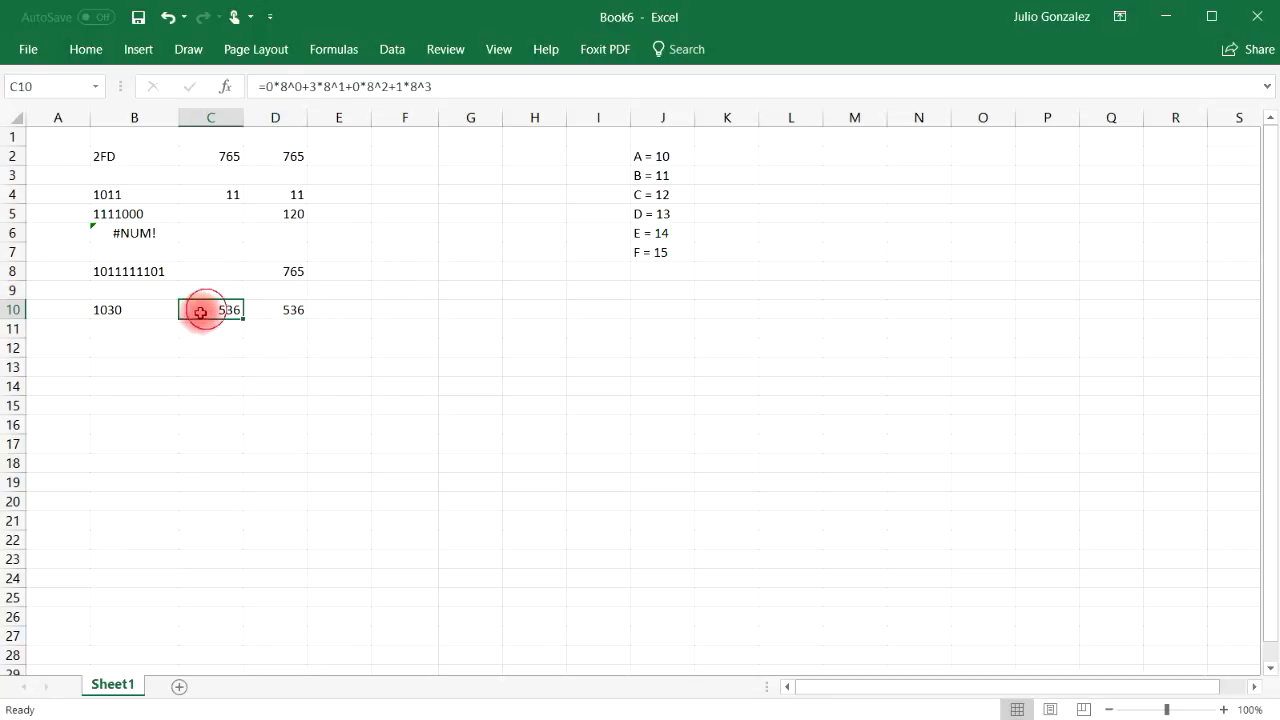
pyautogui.click(143, 306)
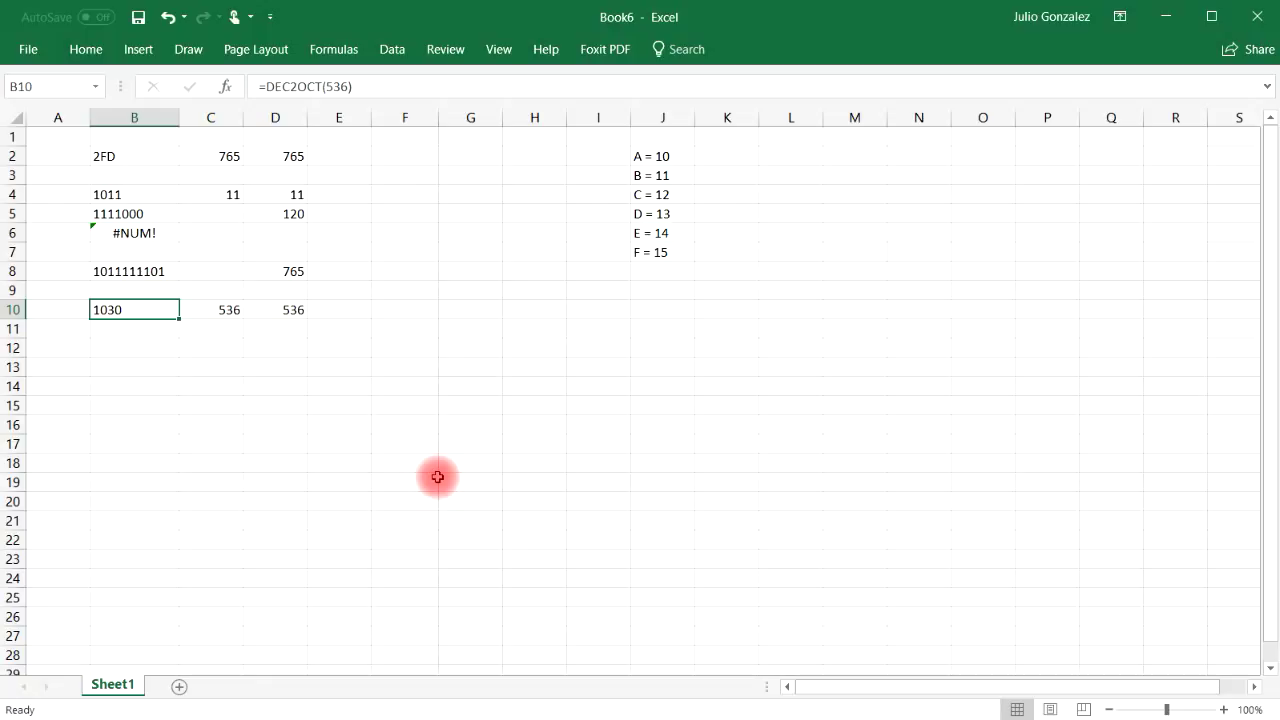
# - Enter the formula =BIN2HEX(101100111) in cell B13 to convert the binary number to hexadecimal, and review the formula
pyautogui.click(146, 364)
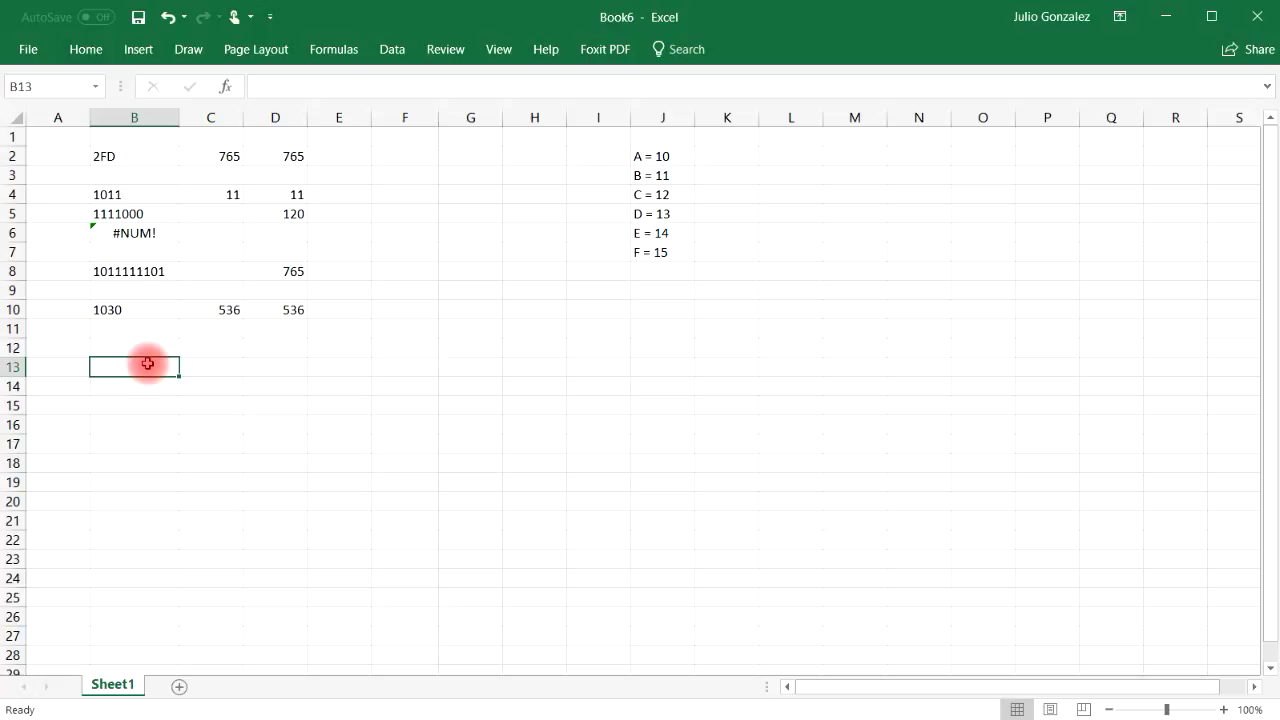
pyautogui.write('=bin')
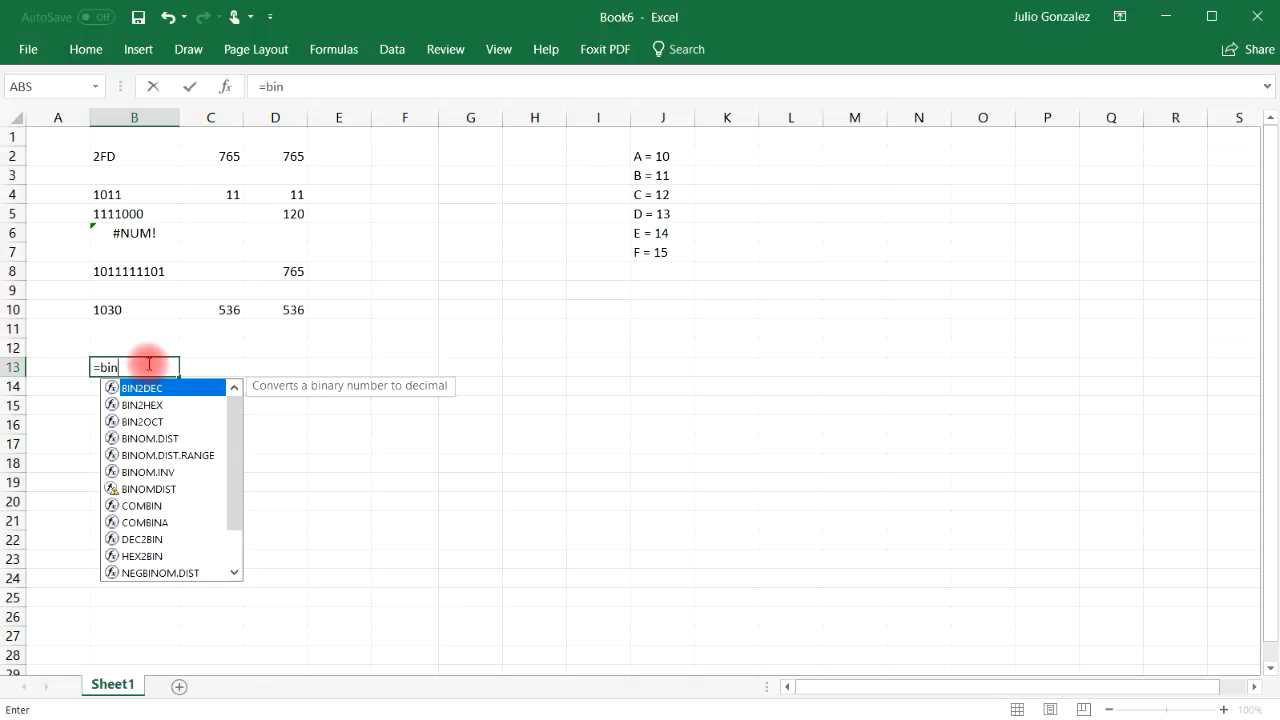
pyautogui.write('2hex')
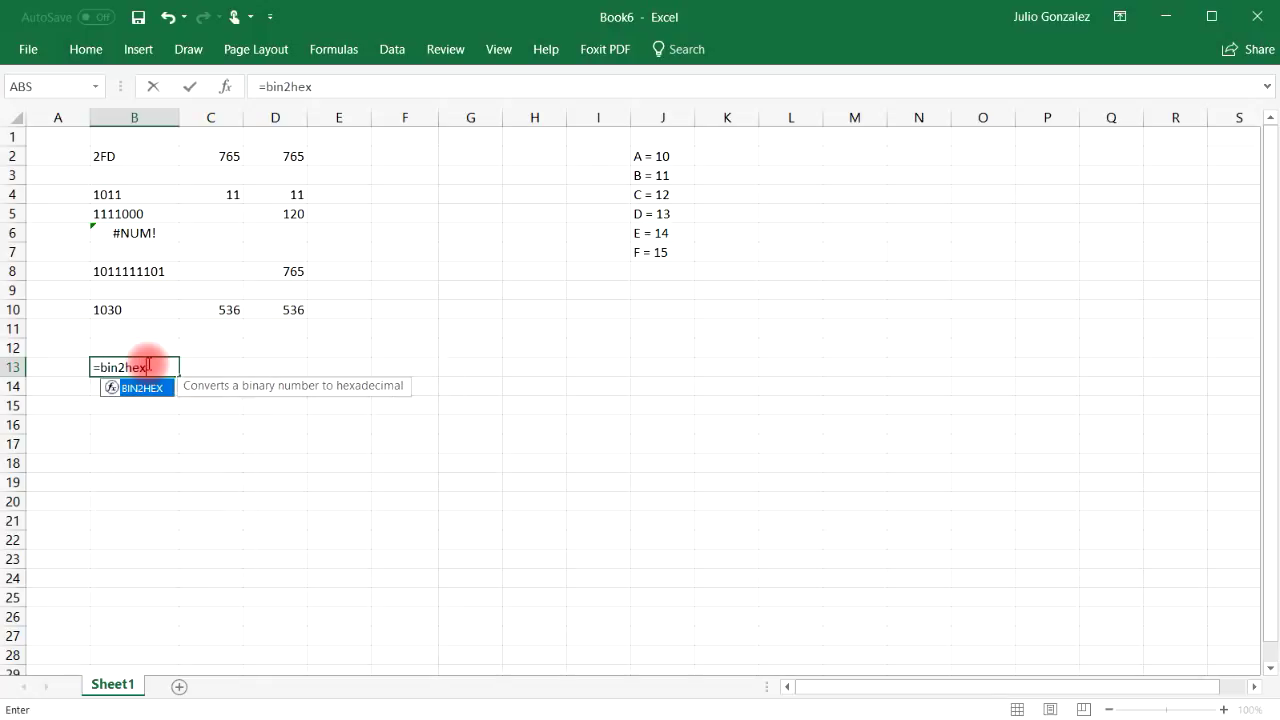
pyautogui.write('(')
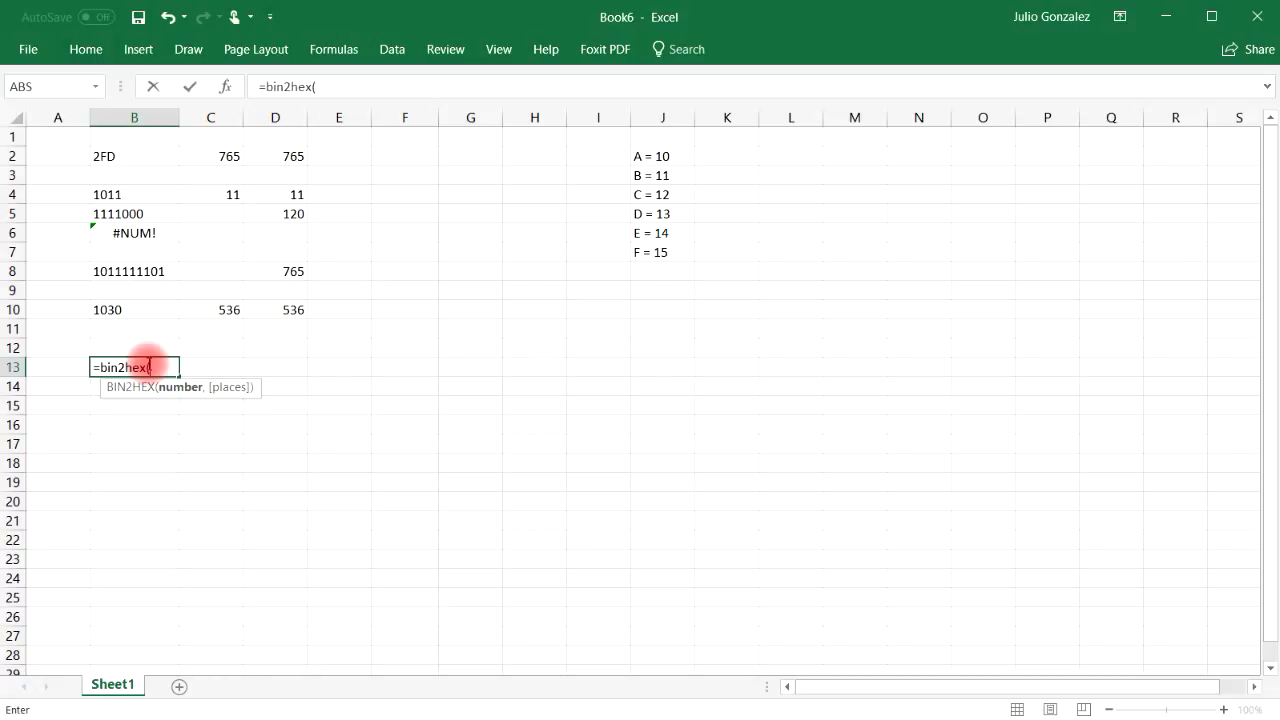
pyautogui.write('101100111)')
pyautogui.press('Return')
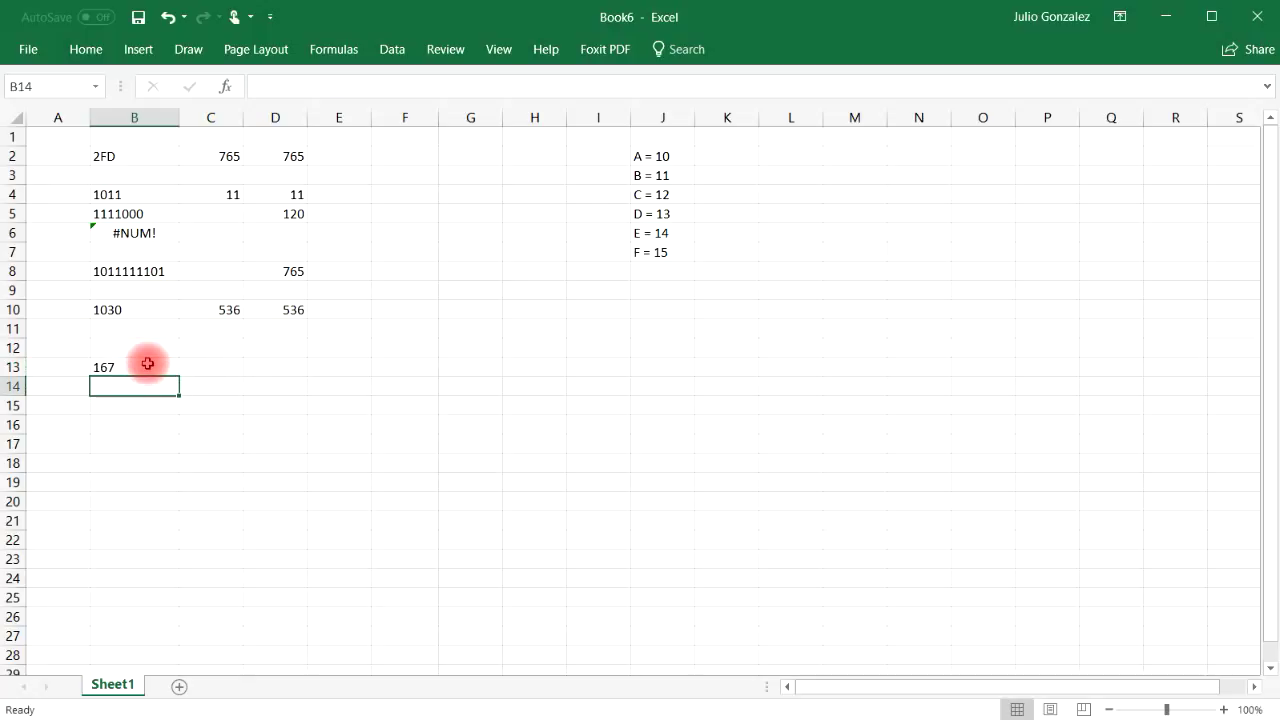
pyautogui.click(143, 367)
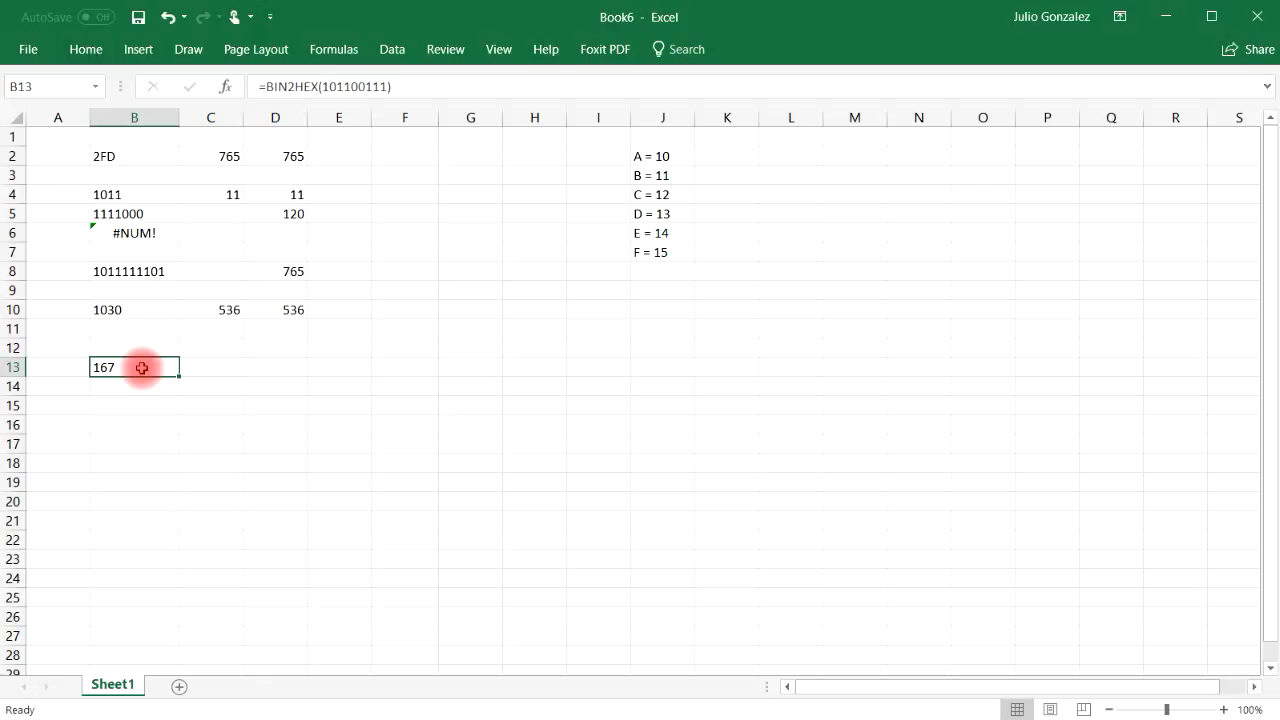
# - Enter the formula =HEX2BIN(167) in cell C13 to convert the hexadecimal number back to binary, and compare it with B13
pyautogui.click(206, 367)
pyautogui.write('=h')
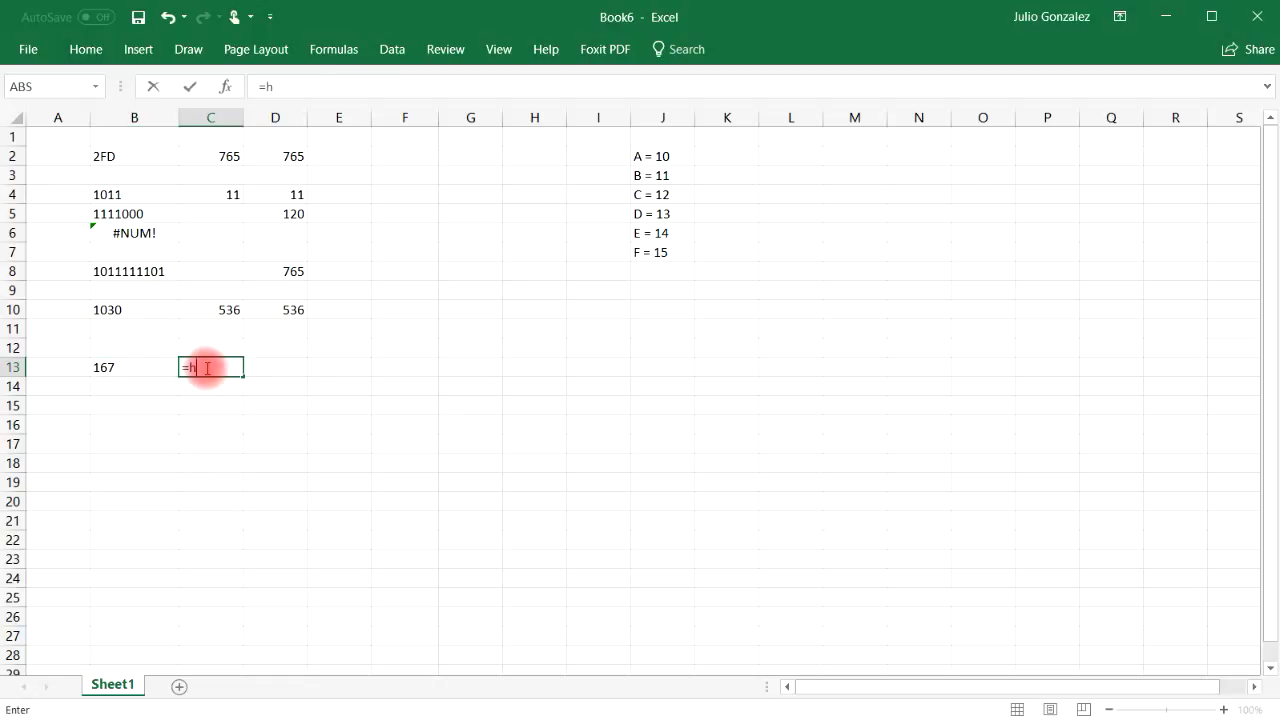
pyautogui.write('ex')
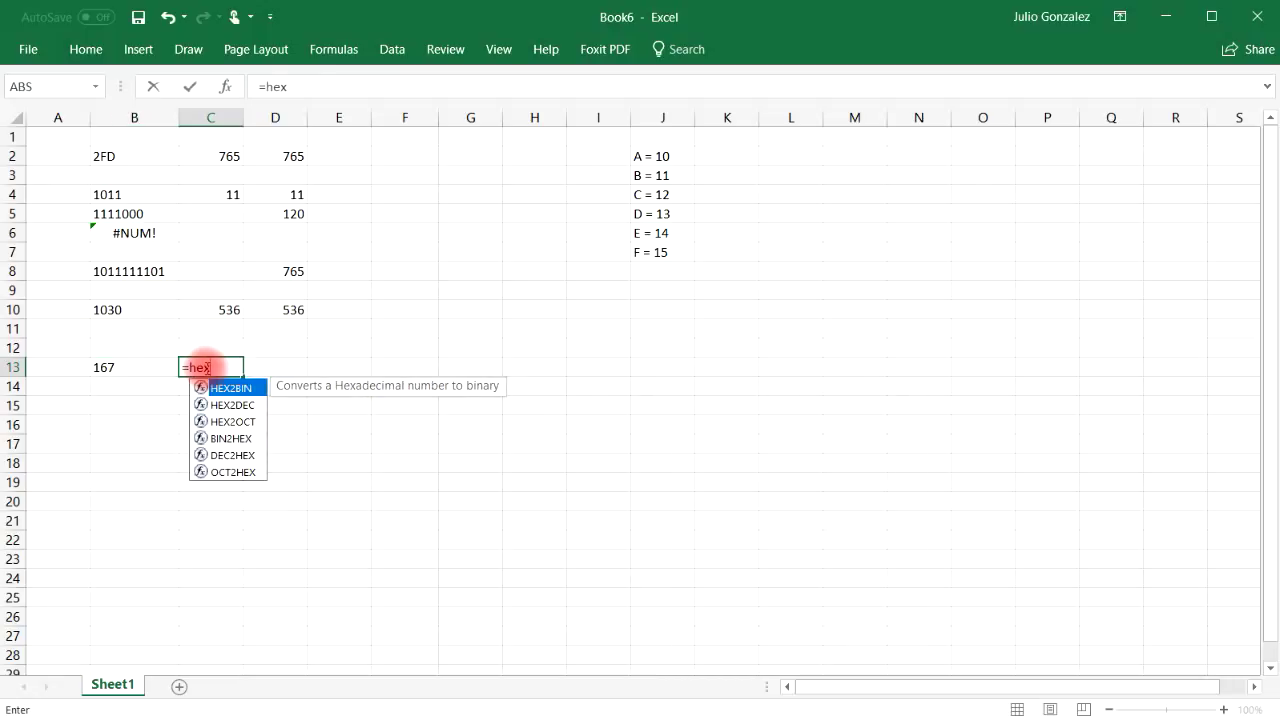
pyautogui.write('2bin')
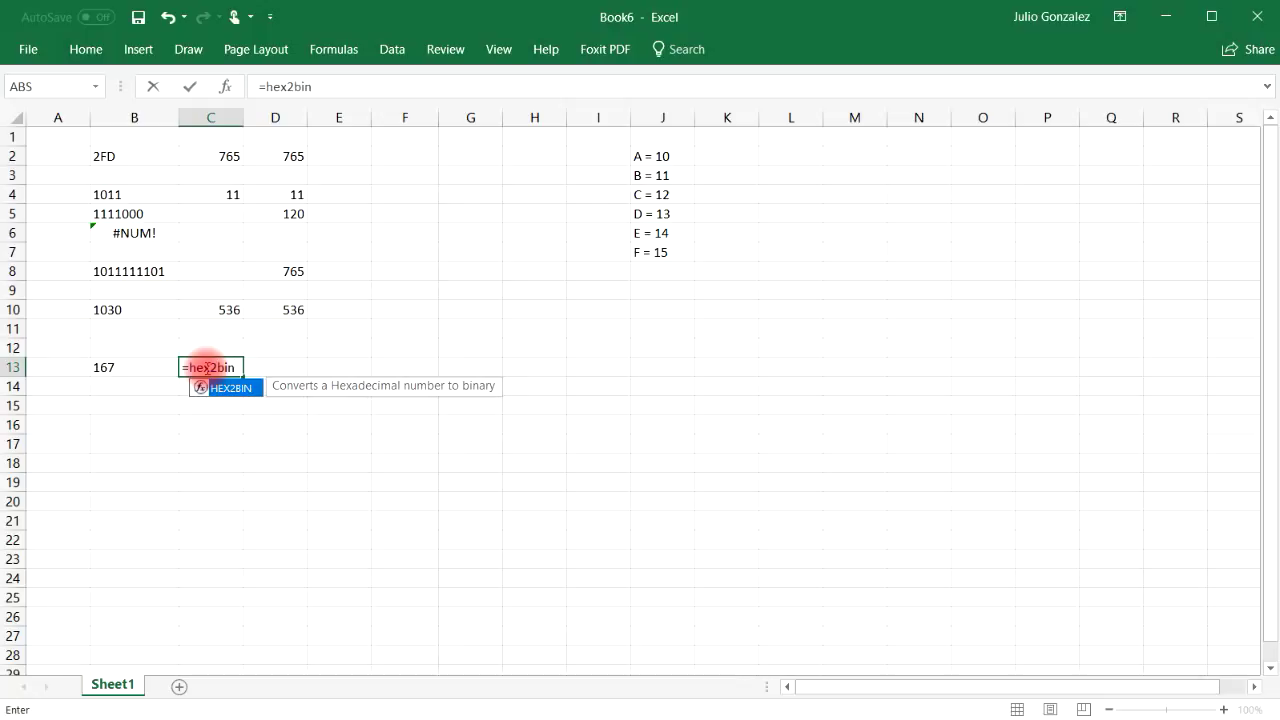
pyautogui.write('(167')
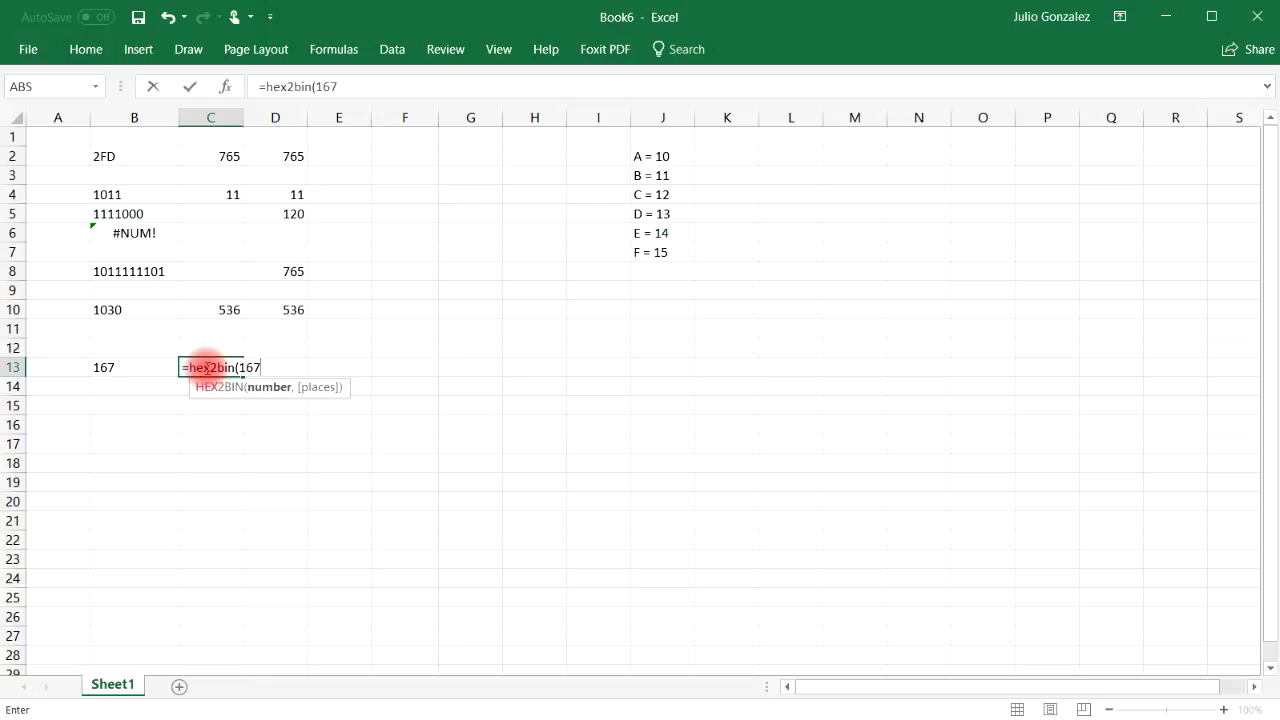
pyautogui.press('Return')
pyautogui.click(222, 366)
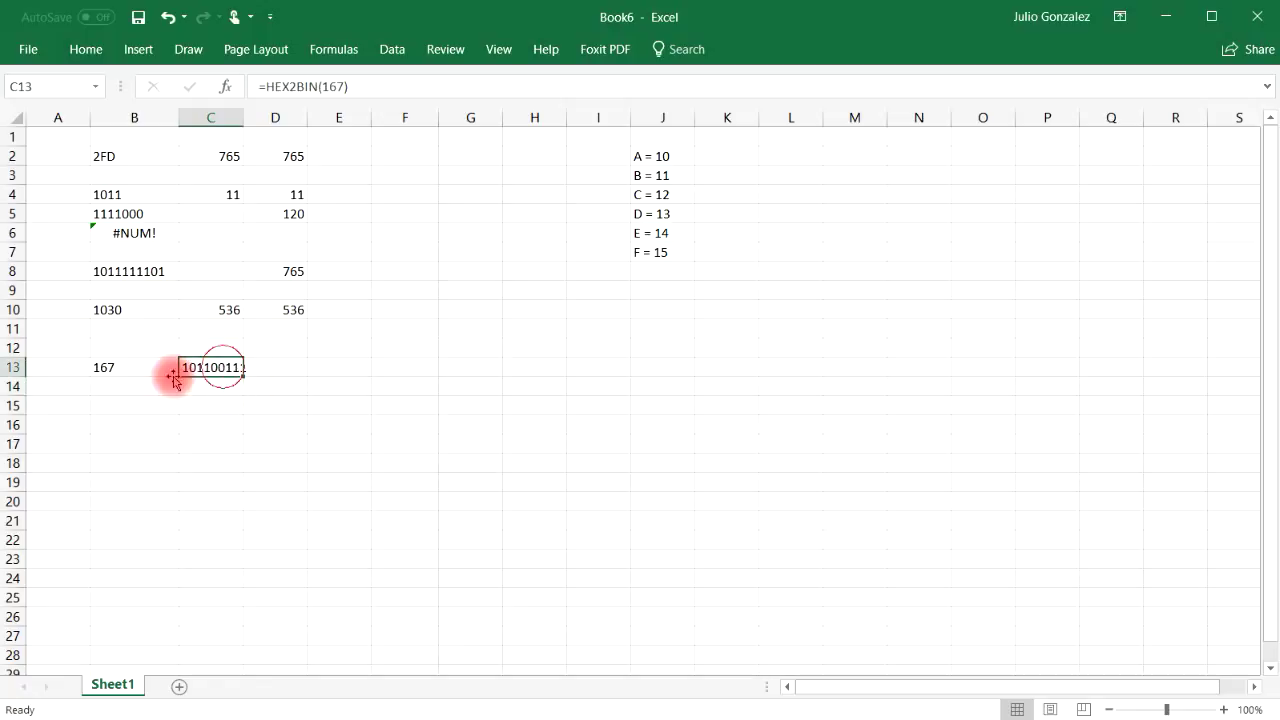
pyautogui.click(106, 366)
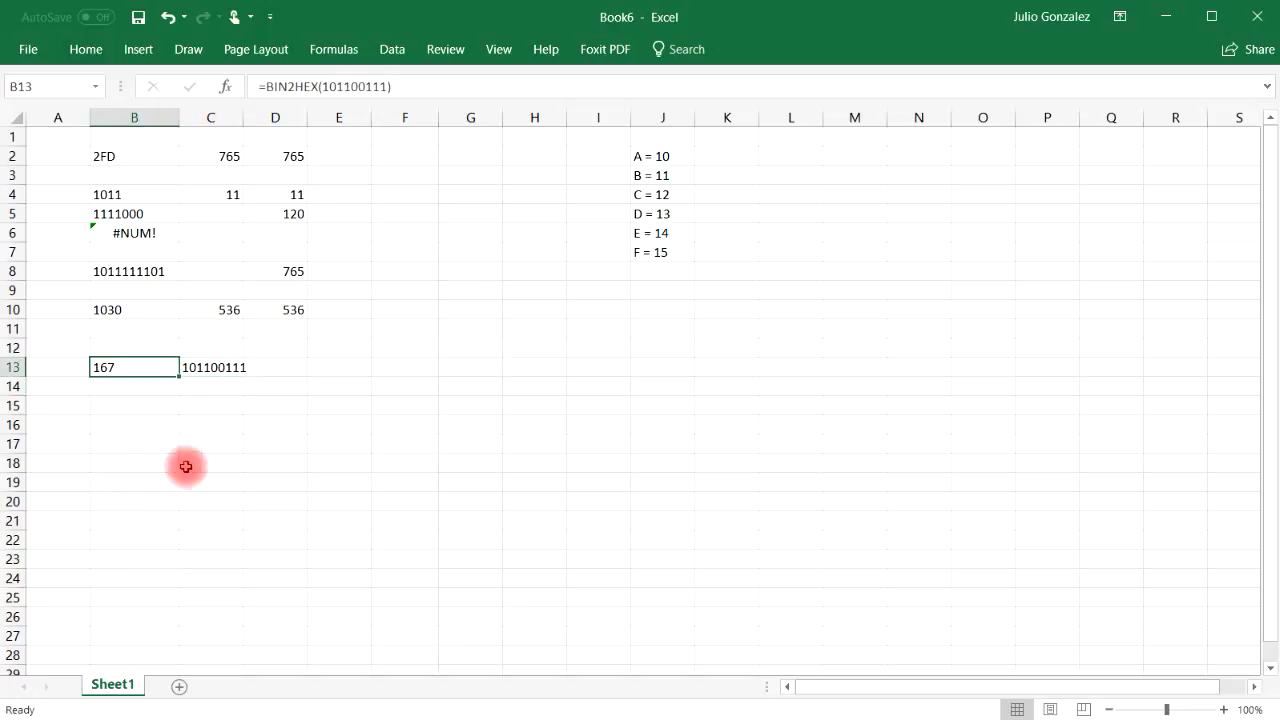
# - Enter the formula =OCT2HEX(3765) in cell B15 to convert the octal number to hexadecimal, and review the formula
pyautogui.click(128, 404)
pyautogui.write('=')
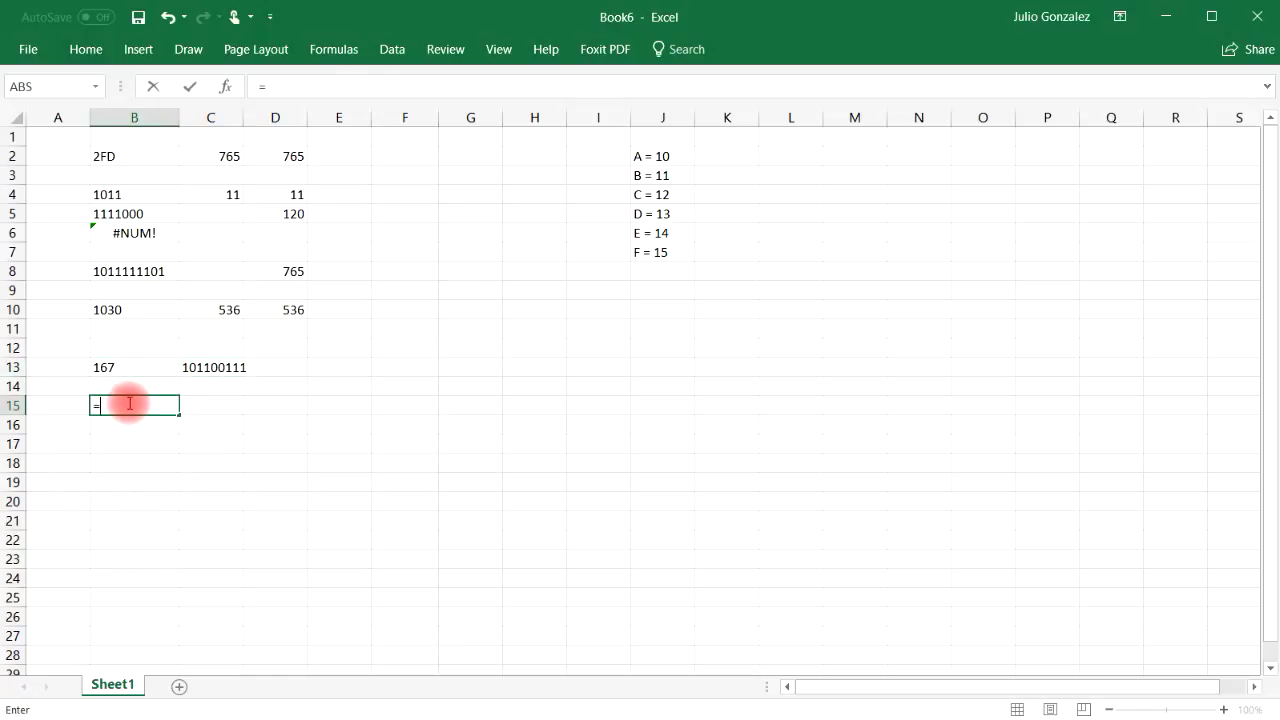
pyautogui.write('oct')
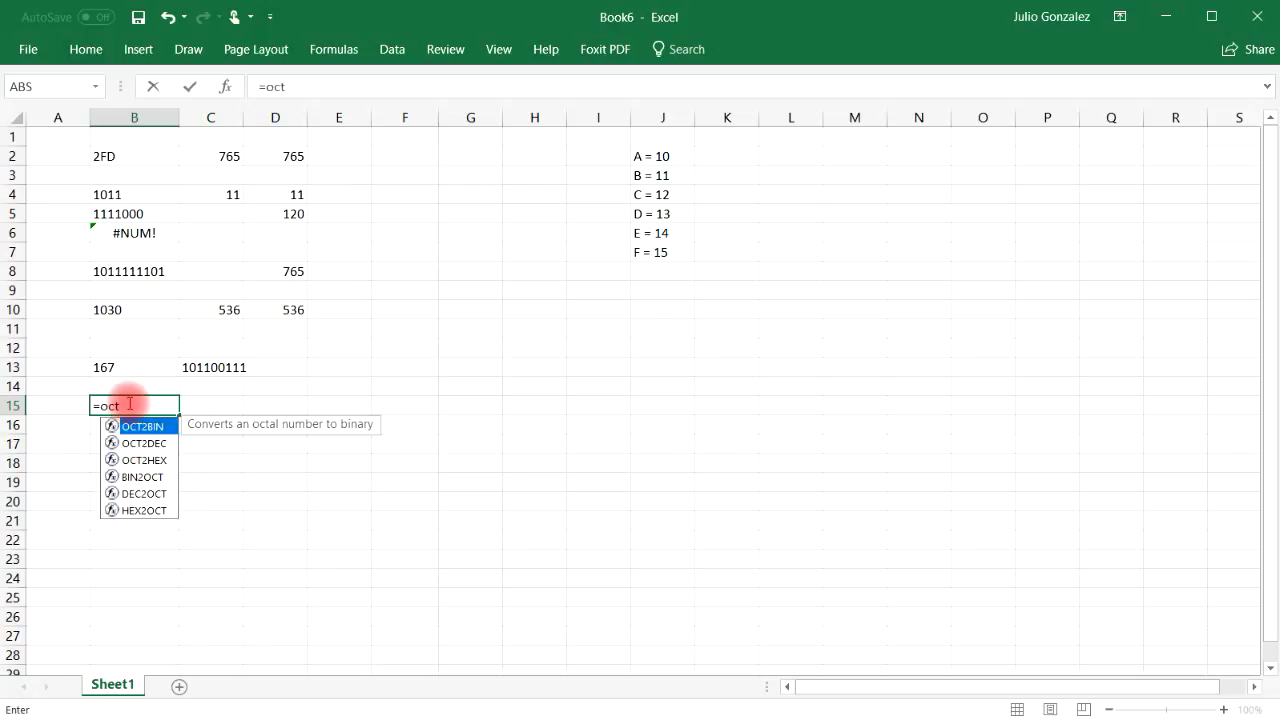
pyautogui.write('2hex(')
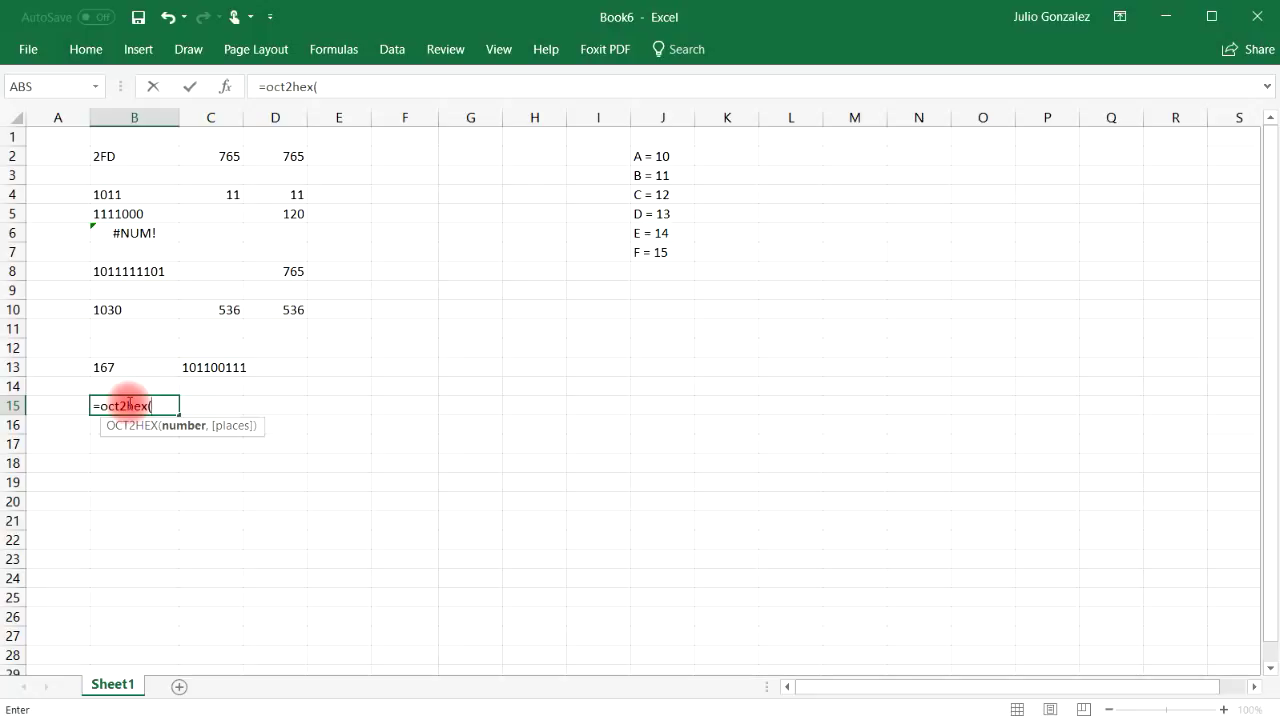
pyautogui.write('3765)')
pyautogui.press('Return')
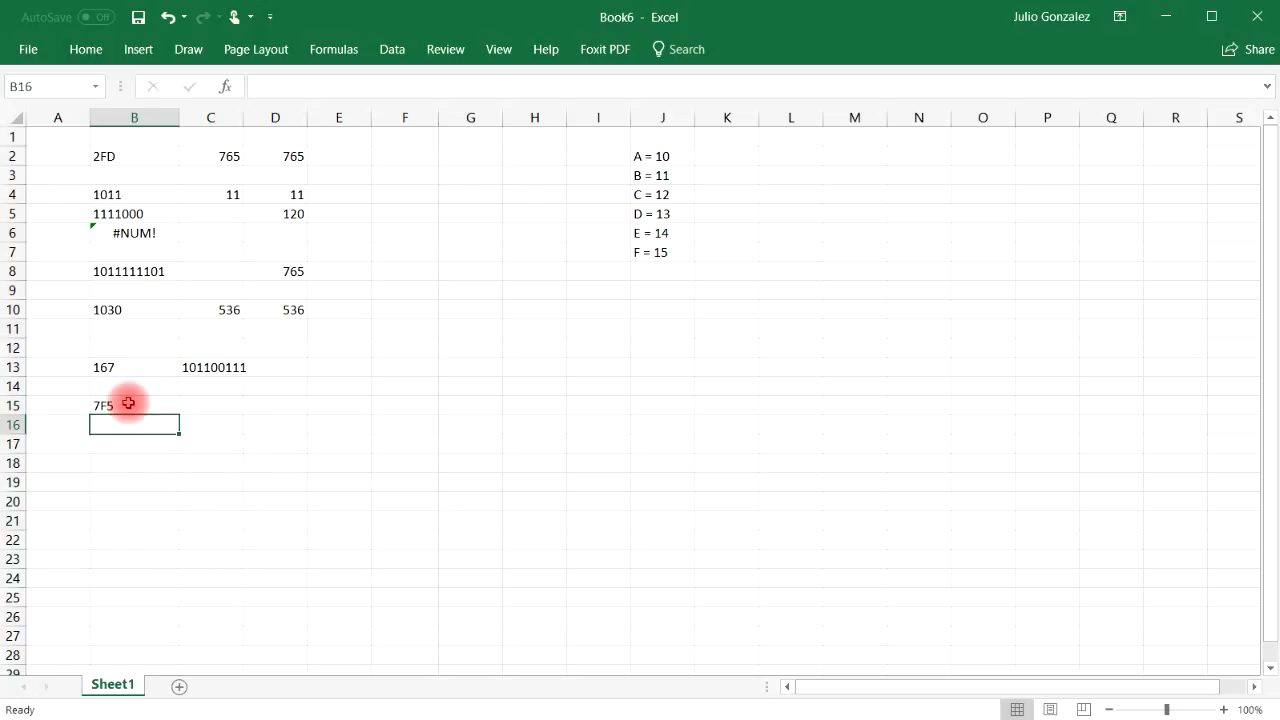
pyautogui.click(128, 403)
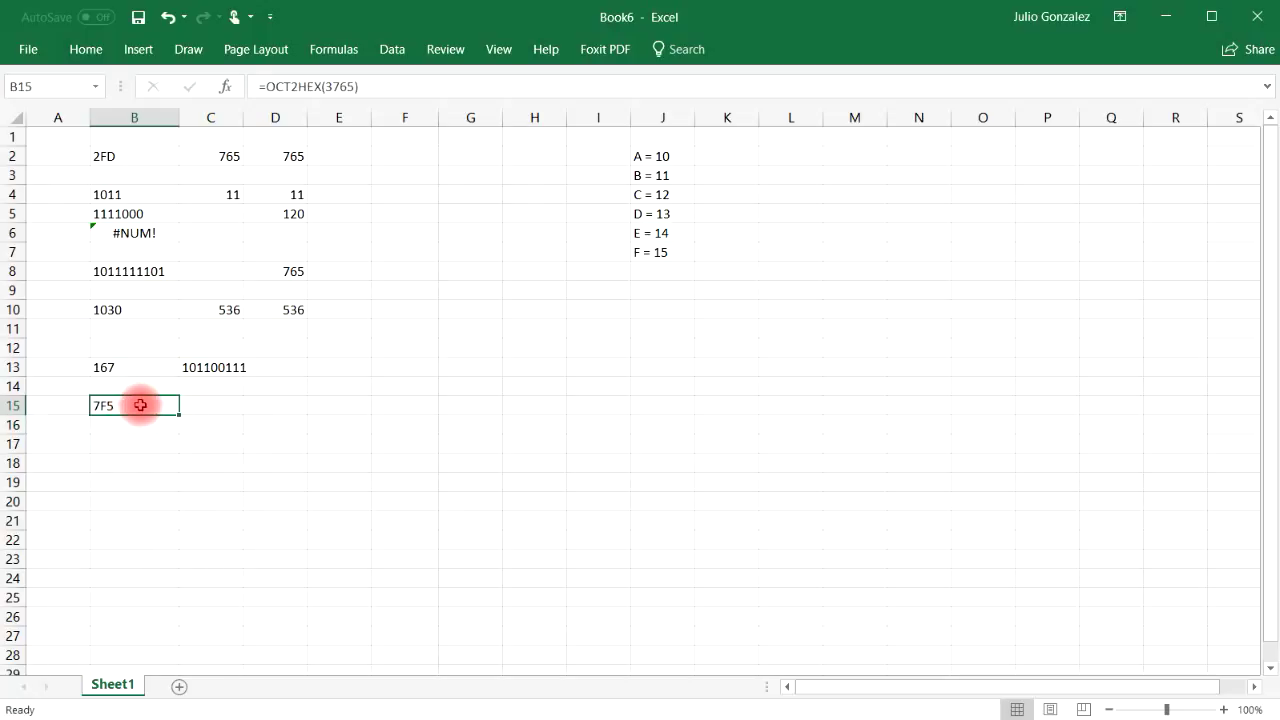
# - Enter the formula =HEX2OCT("7F5") in cell C15 to convert the hexadecimal number back to octal, and compare it with B15
pyautogui.click(215, 402)
pyautogui.write('=he')
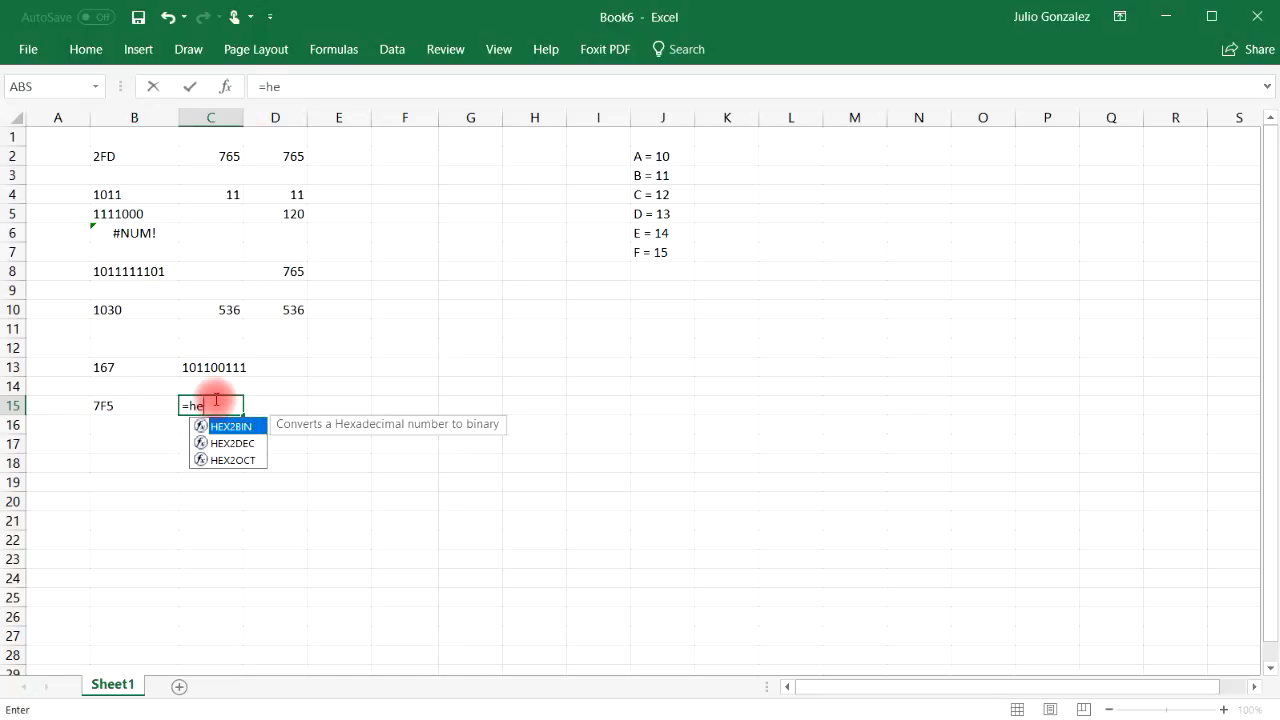
pyautogui.write('x2oct(')
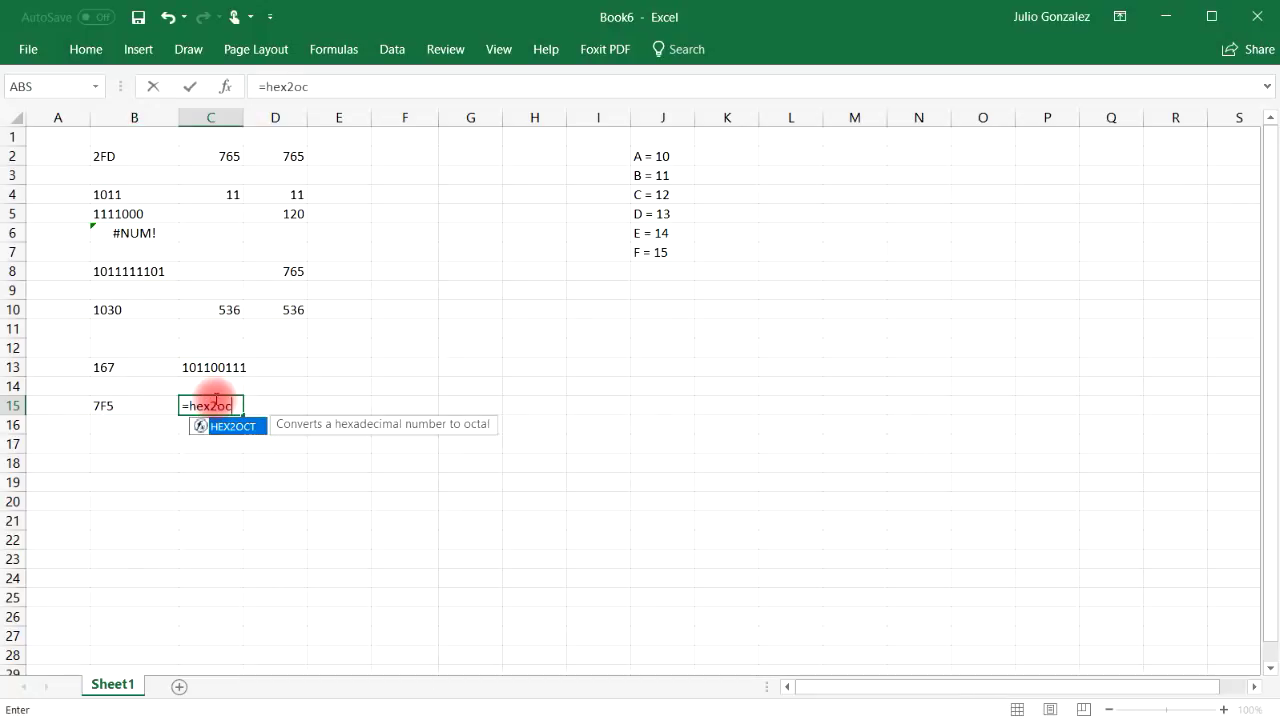
pyautogui.write('"7F5"')
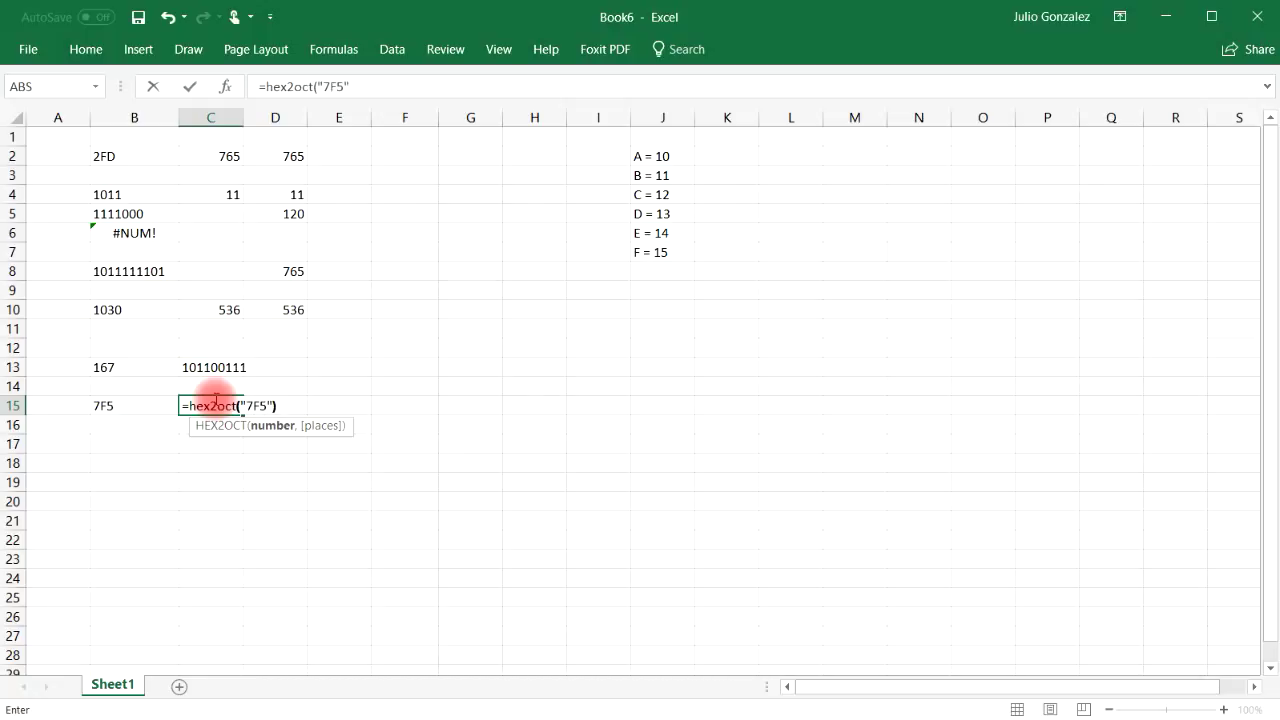
pyautogui.press('Return')
pyautogui.click(145, 404)
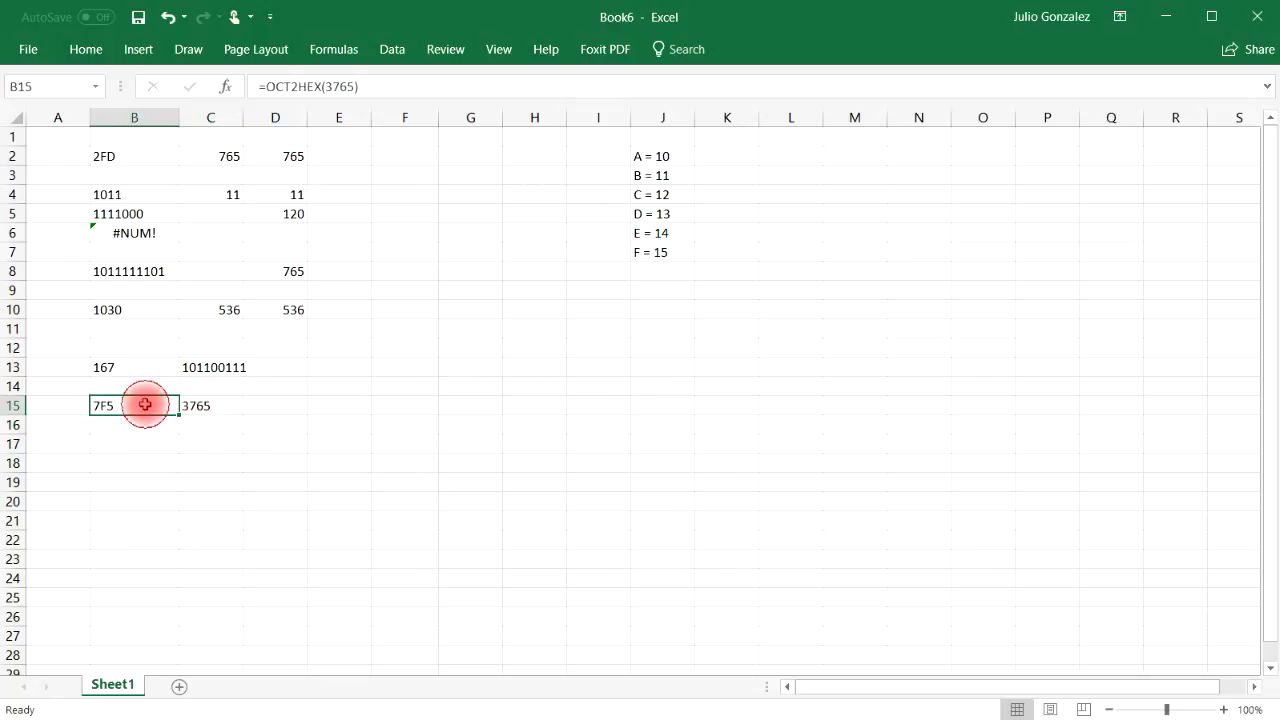
pyautogui.click(200, 404)
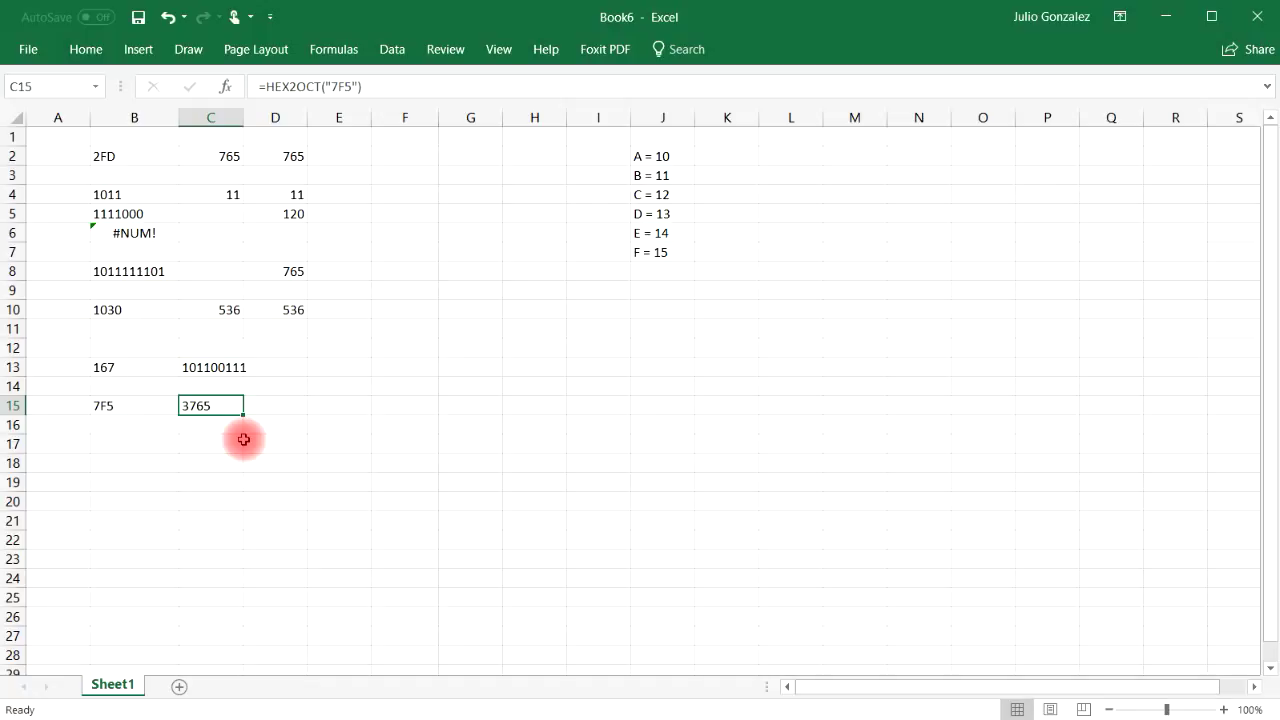
pyautogui.click(153, 444)
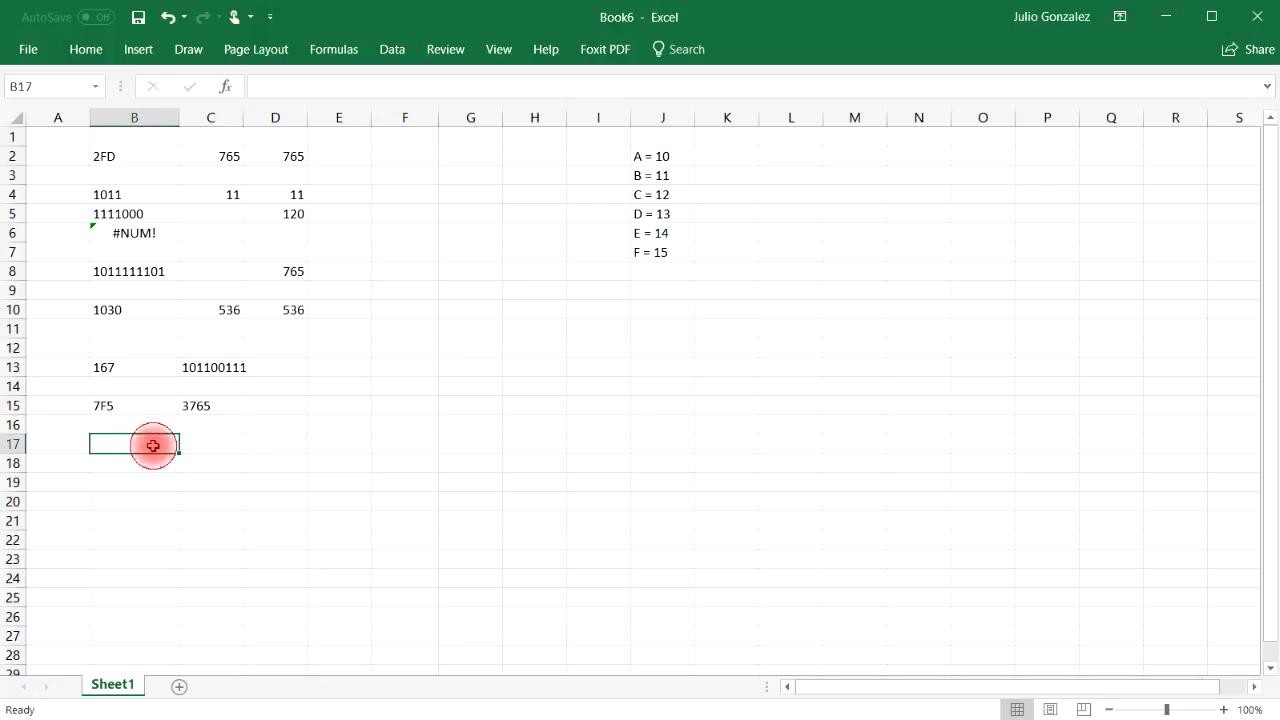
pyautogui.write('=')
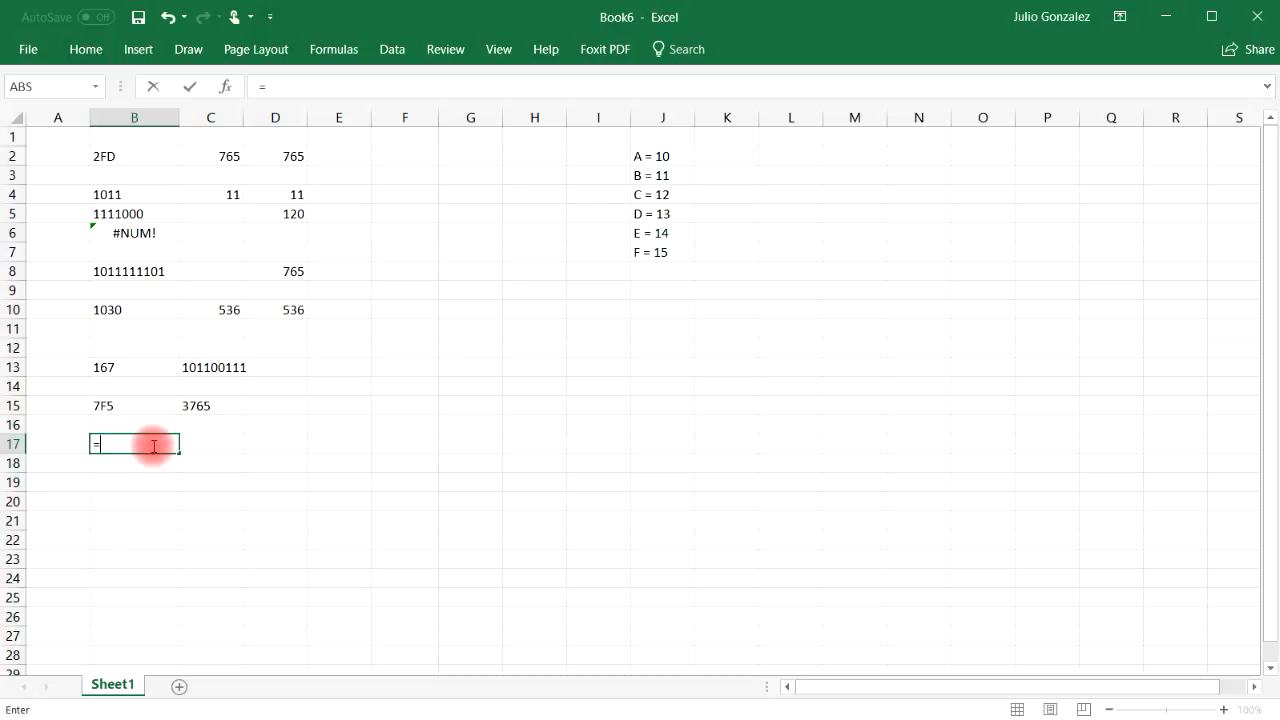
pyautogui.write('bin2oct')
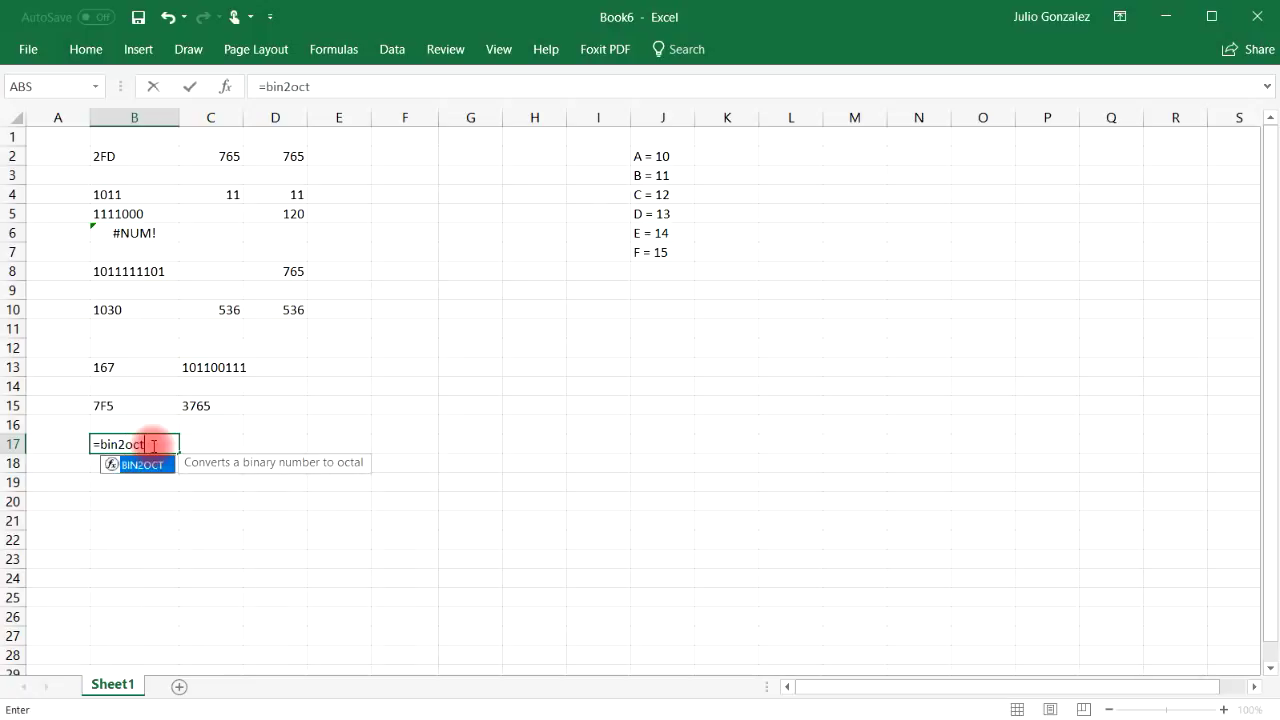
pyautogui.write('(111')
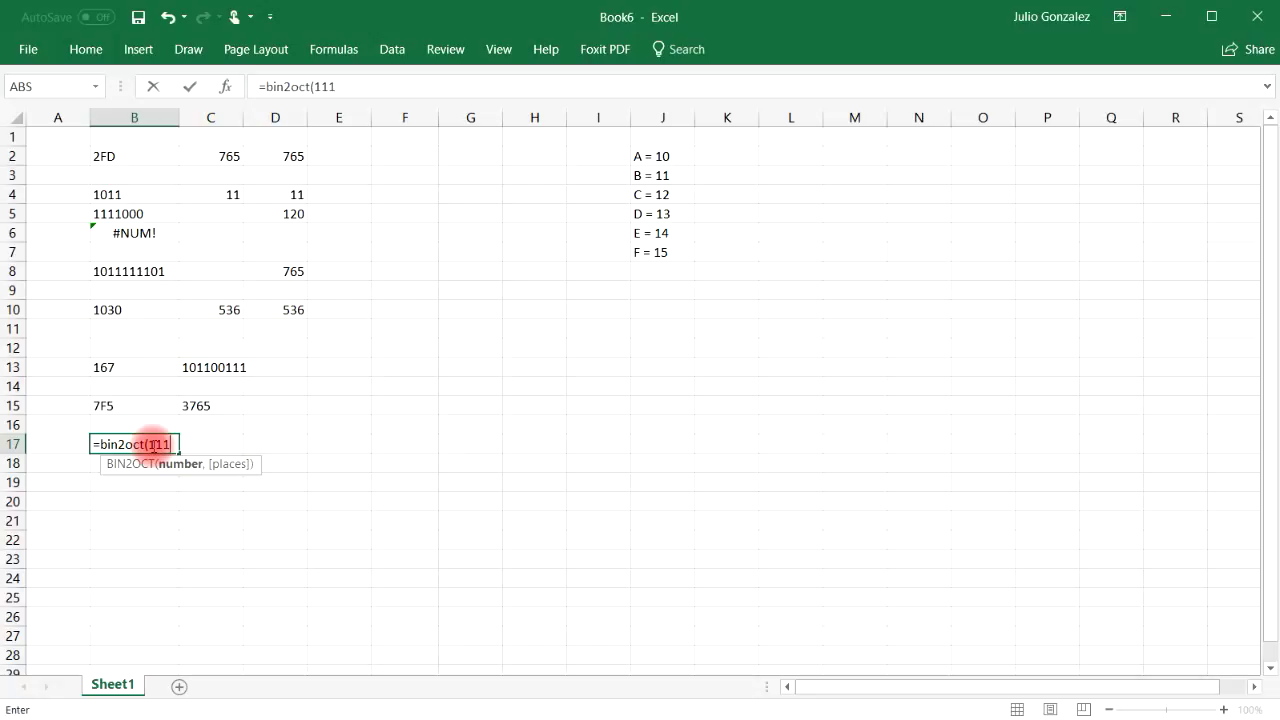
pyautogui.write('0100110')
pyautogui.press('Return')
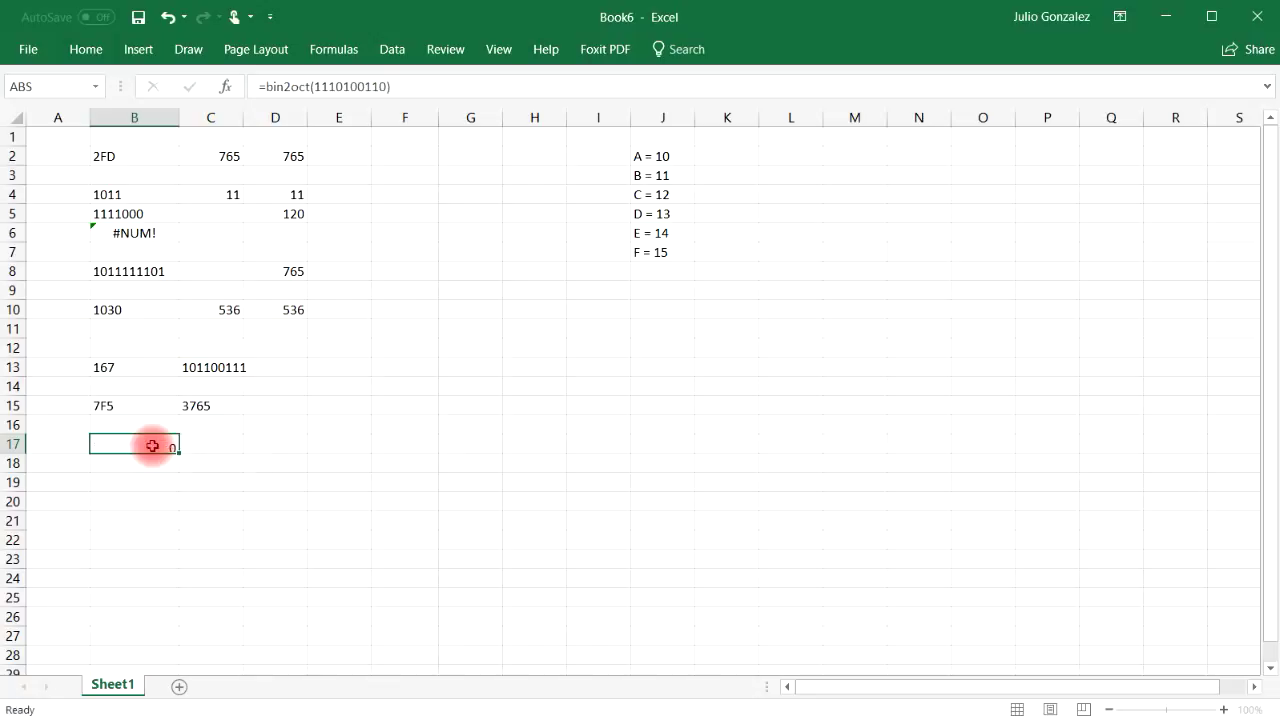
pyautogui.click(160, 444)
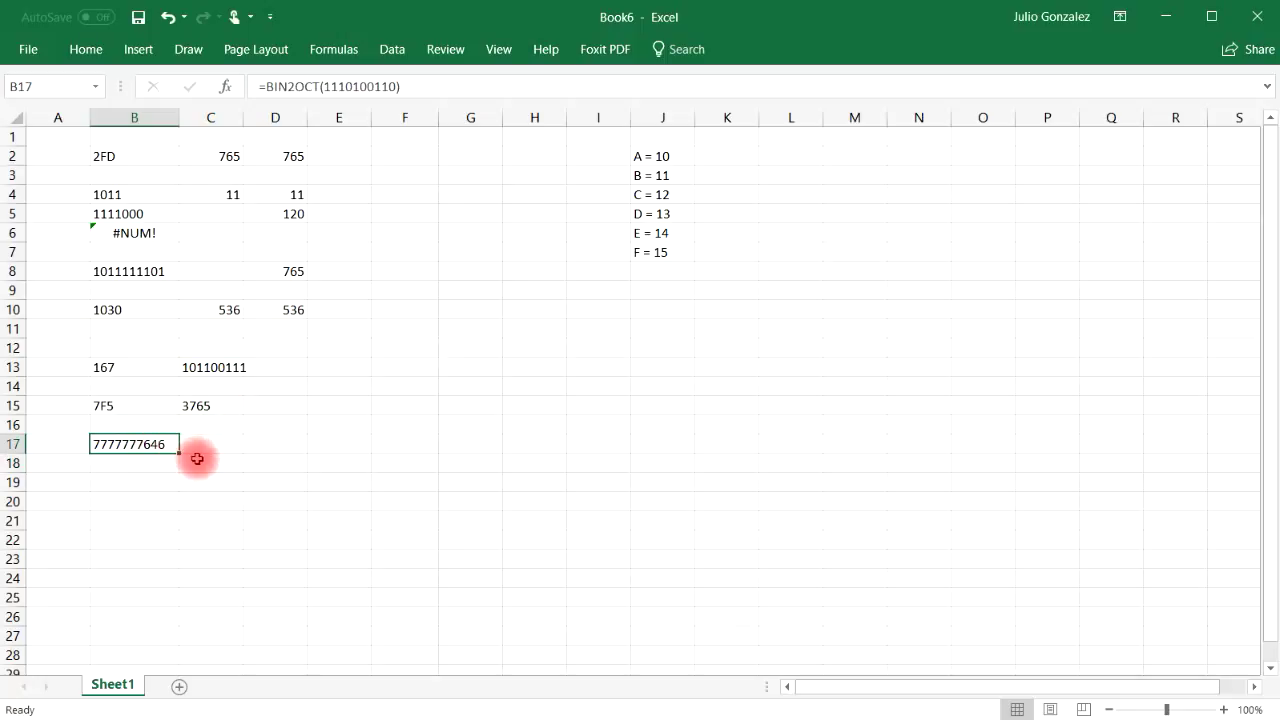
# - Enter the formula =BIN2OCT(110101) in cell B18 to convert a shorter binary number to octal, and review the formula
pyautogui.click(165, 465)
pyautogui.write('=bi')
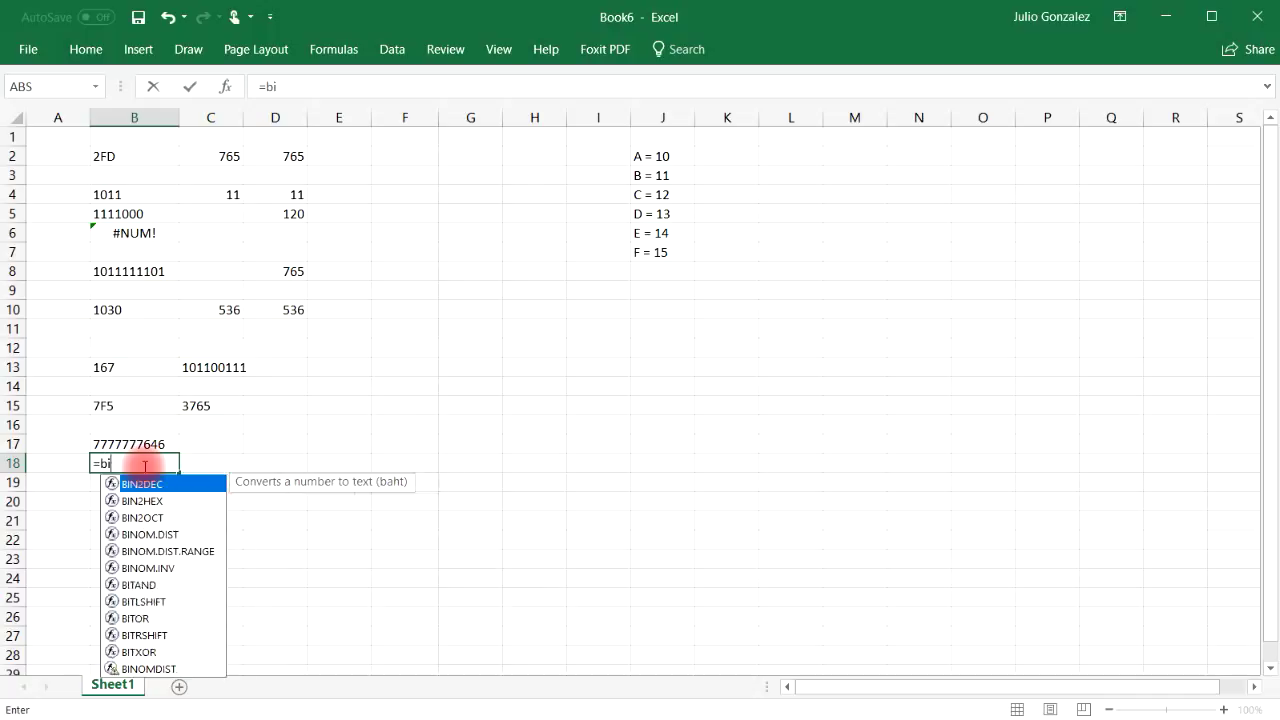
pyautogui.write('n2oct(')
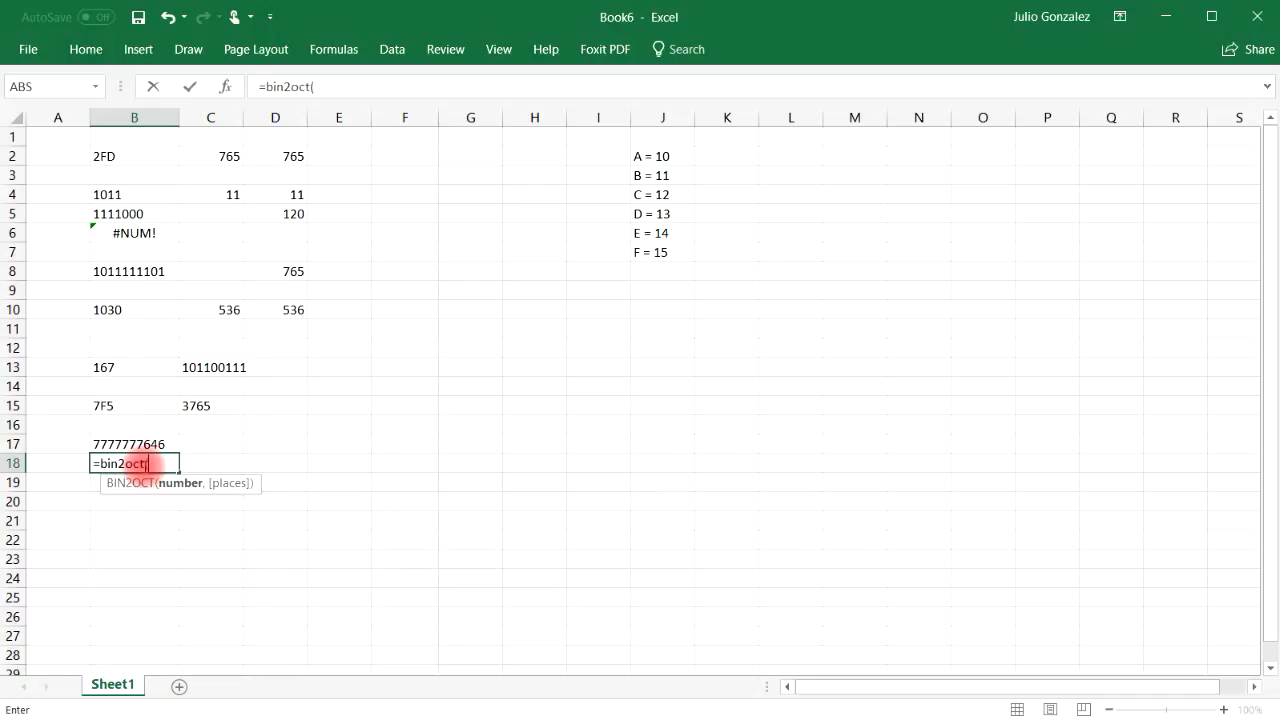
pyautogui.write('110101)')
pyautogui.press('Return')
pyautogui.click(144, 465)
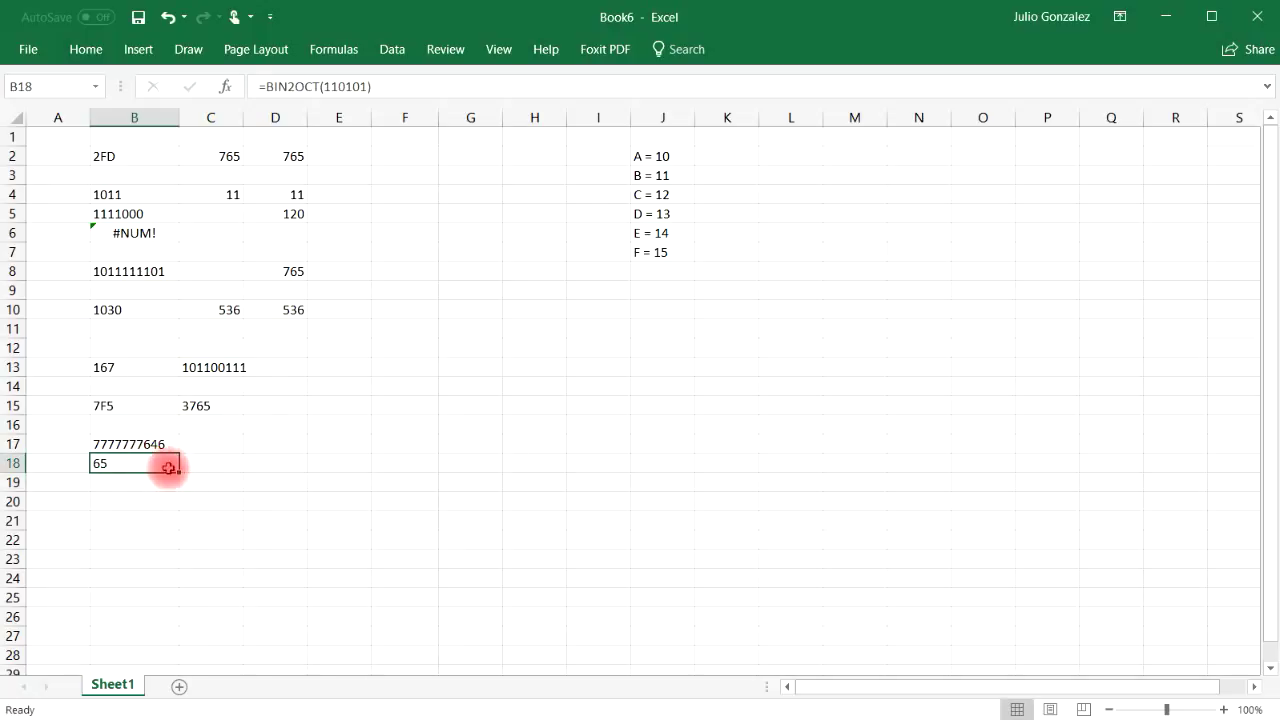
# - Enter the formula =OCT2BIN(65) in cell C18 to convert the octal number back to binary, and review the formula
pyautogui.click(205, 464)
pyautogui.write('=oct')
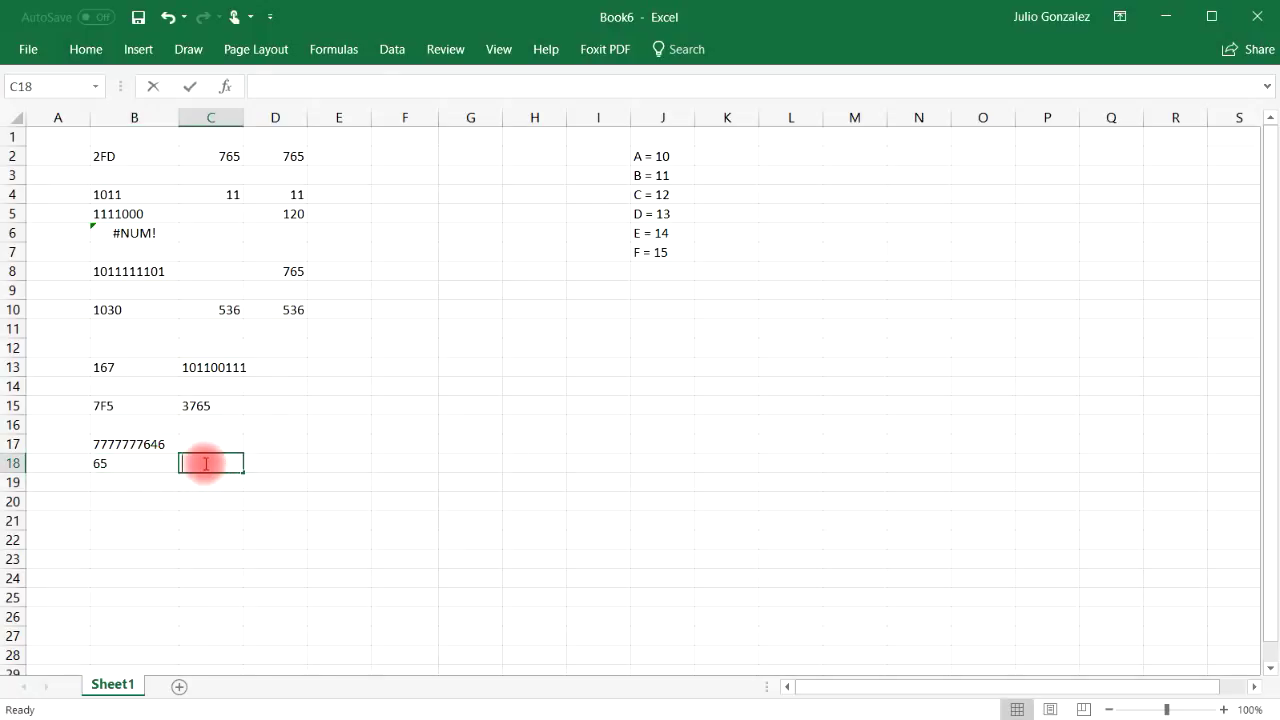
pyautogui.write('2')
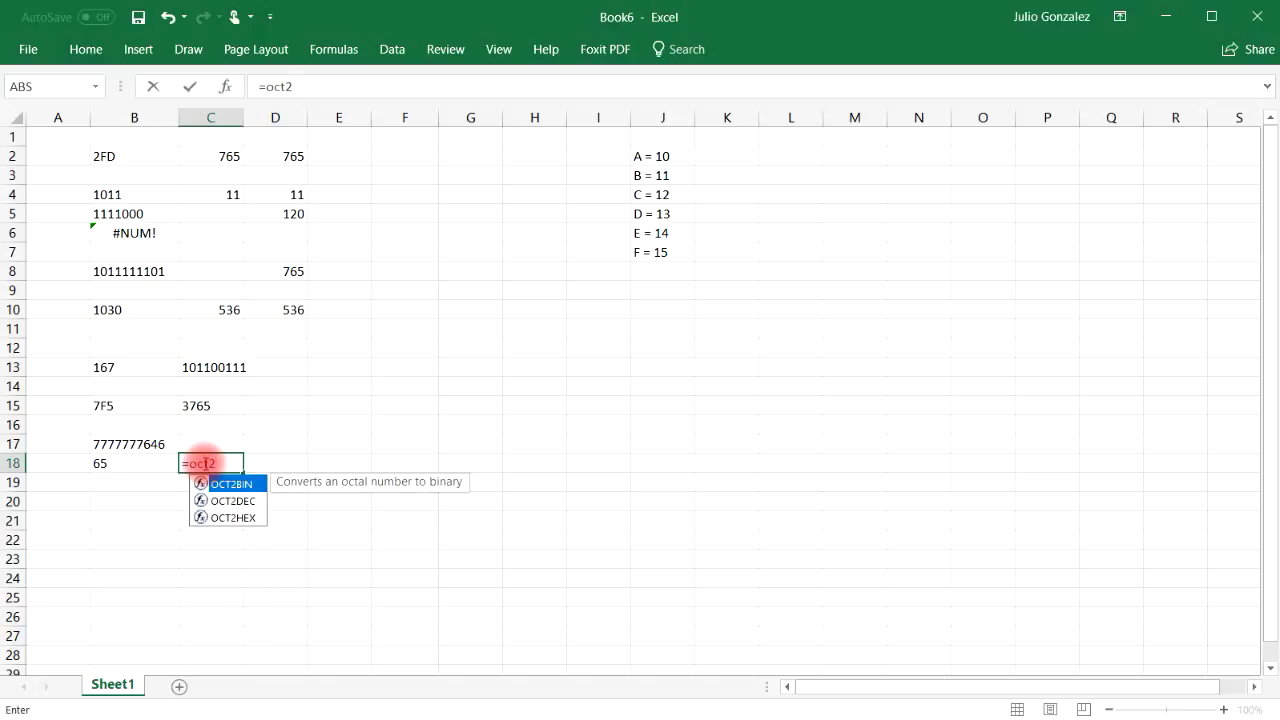
pyautogui.write('bin(')
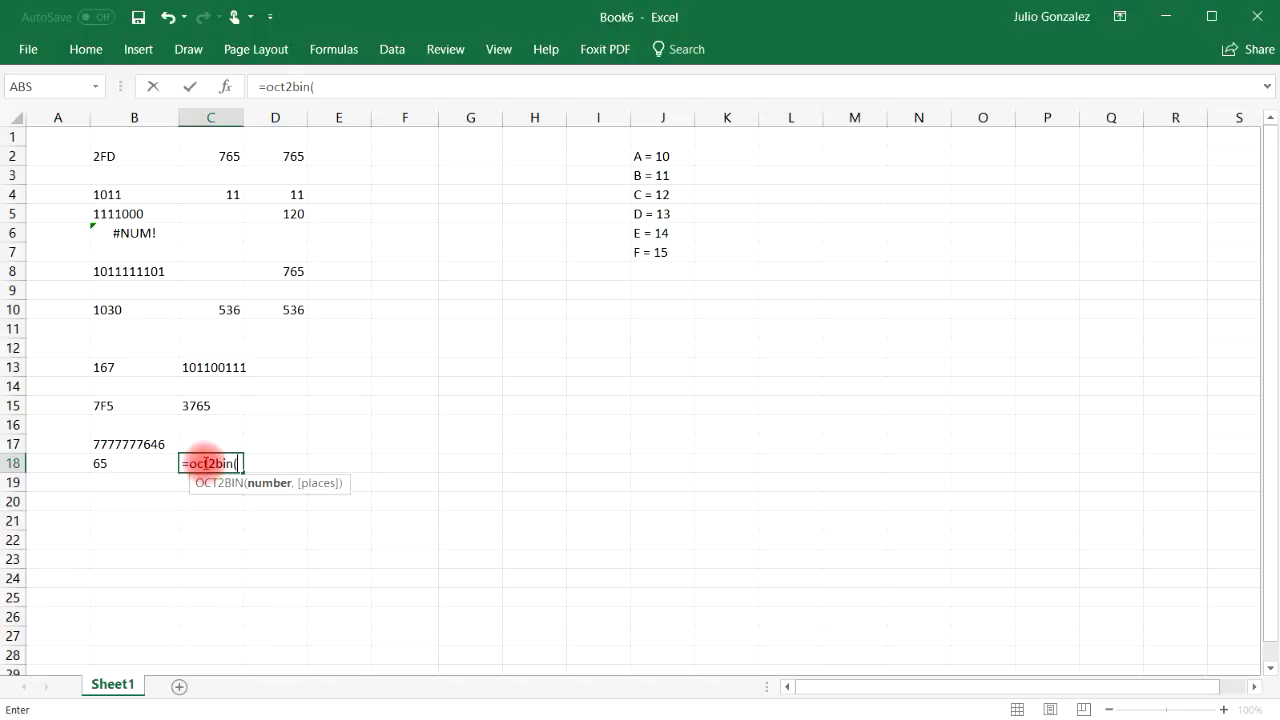
pyautogui.write('b18)')
pyautogui.press('Return')
pyautogui.click(205, 462)
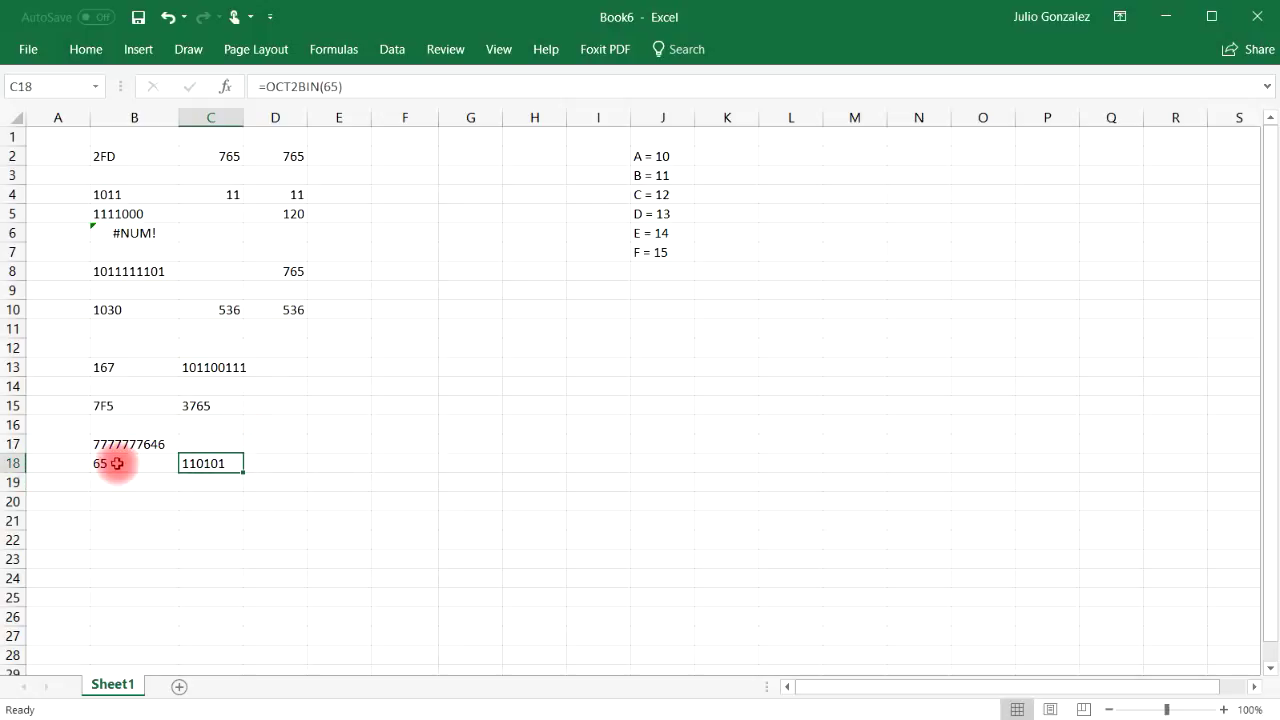
# - Enter the formula =BIN2OCT(110111001) in cell B19 to convert the binary number to octal, and review the formula
pyautogui.click(112, 444)
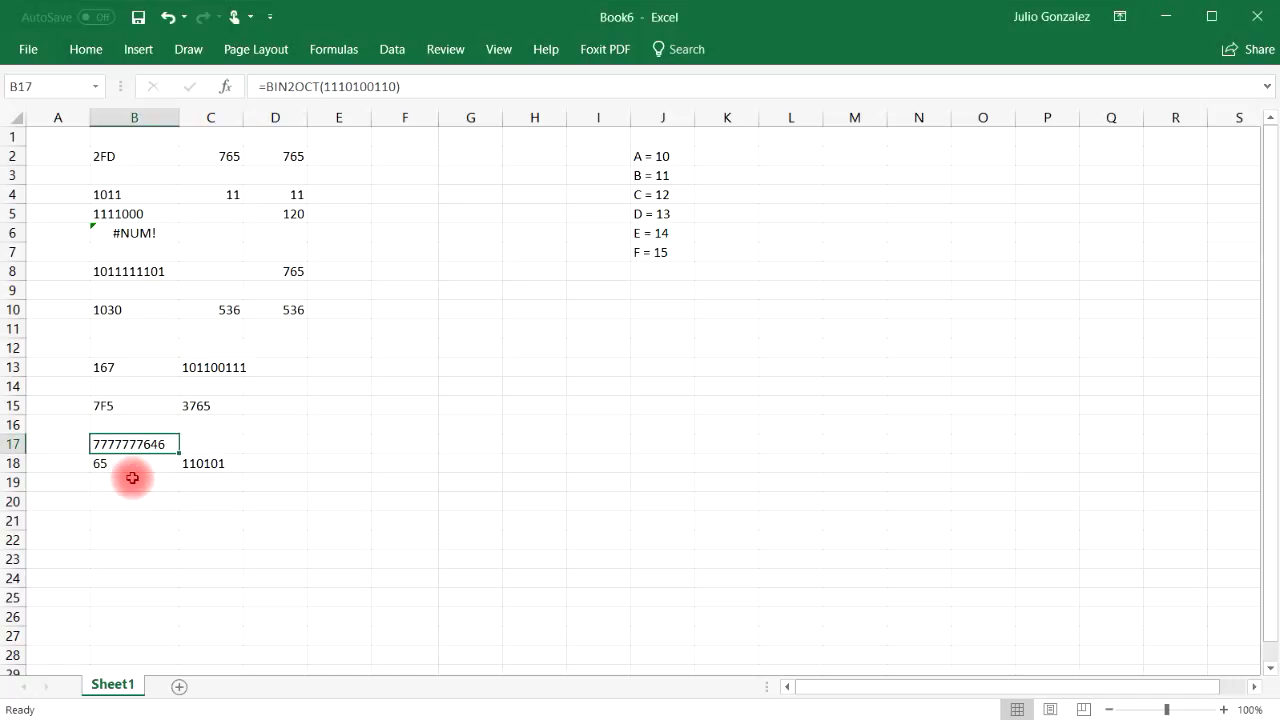
pyautogui.click(132, 482)
pyautogui.write('=bin')
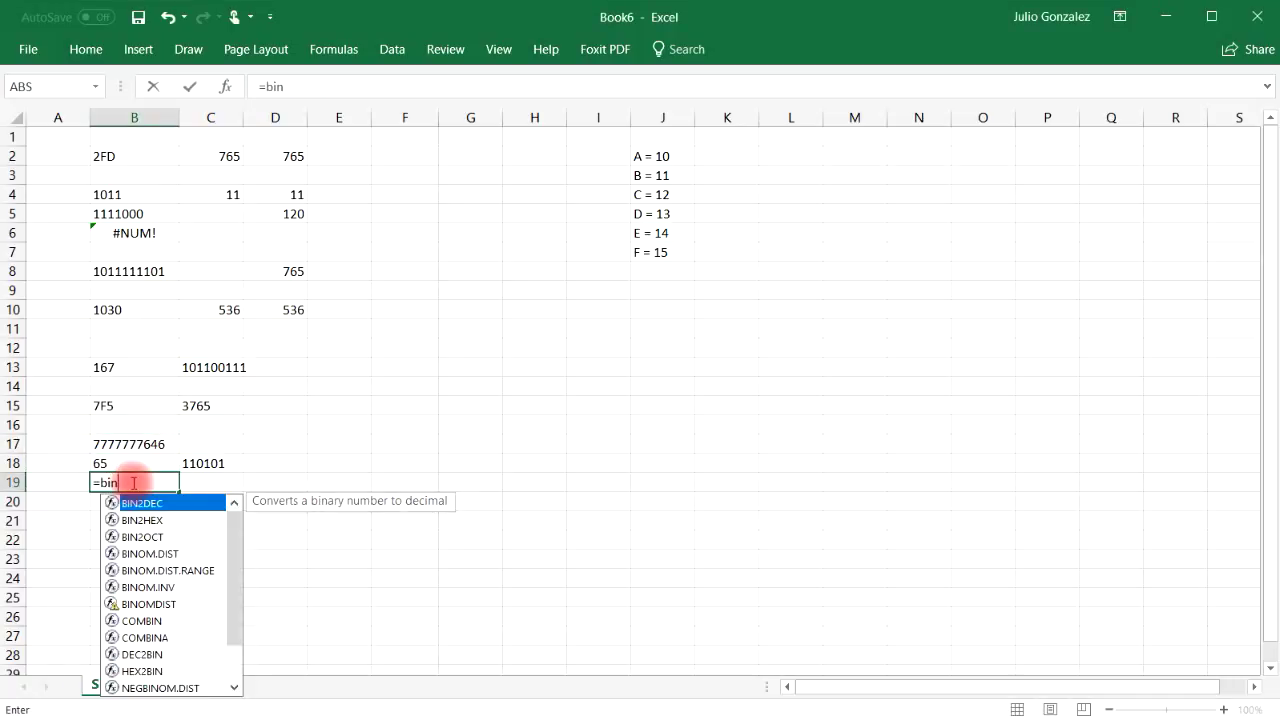
pyautogui.write('2oct')
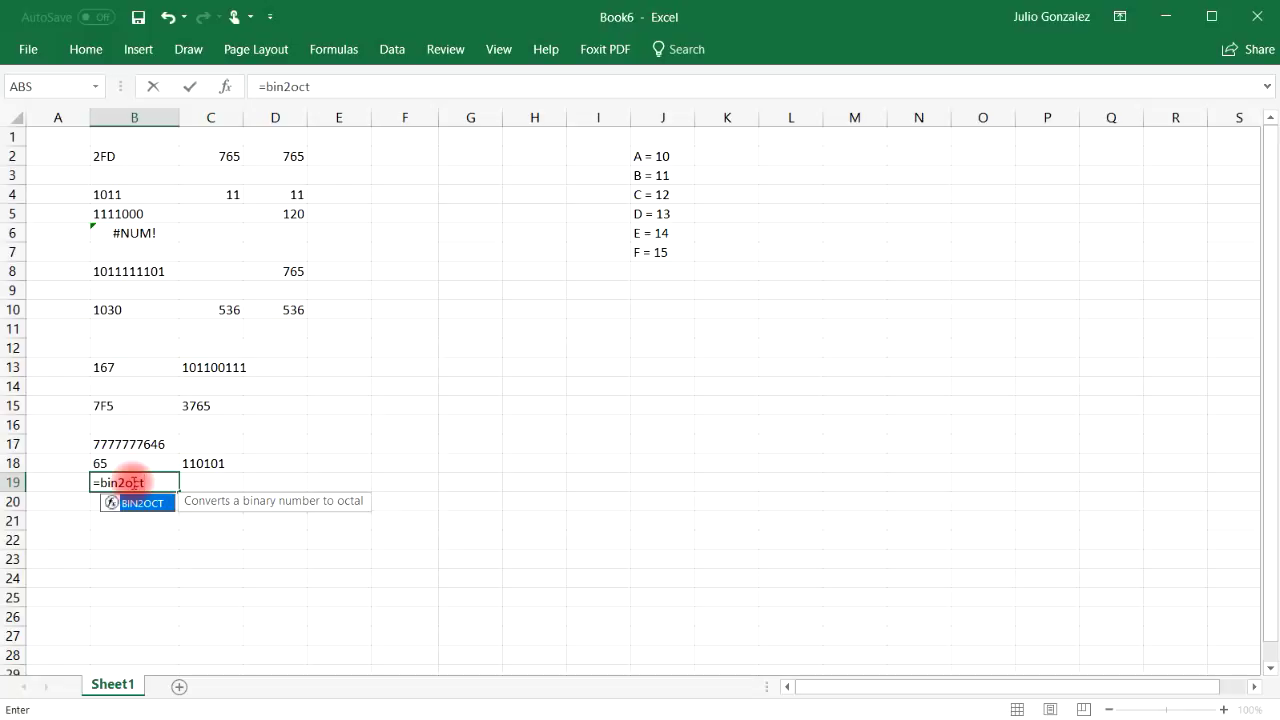
pyautogui.write('(1101110')
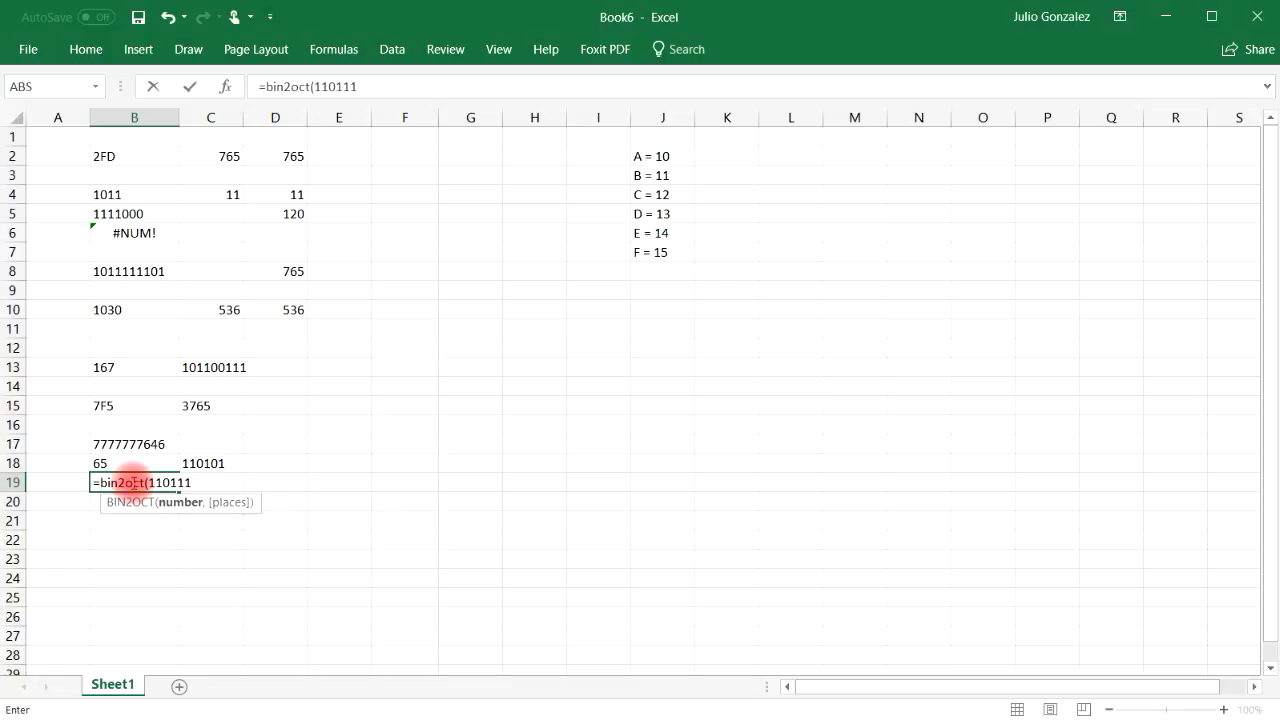
pyautogui.write('01)')
pyautogui.press('Return')
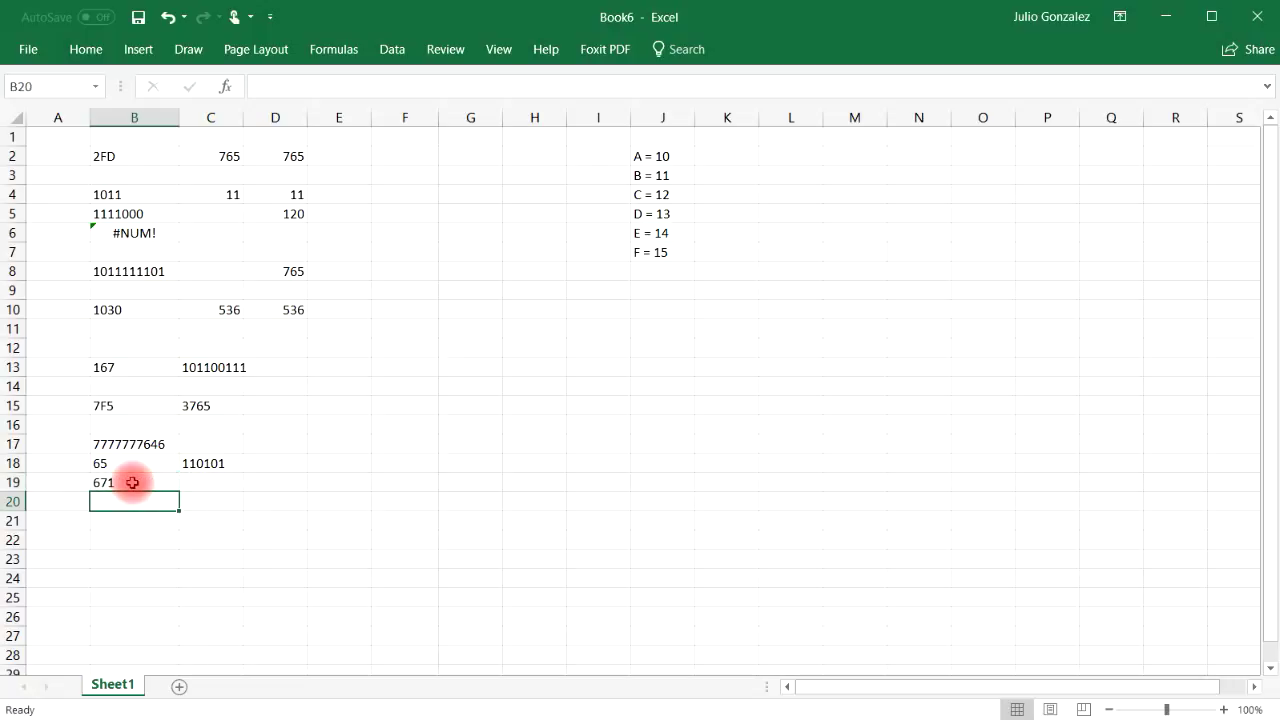
pyautogui.click(132, 483)
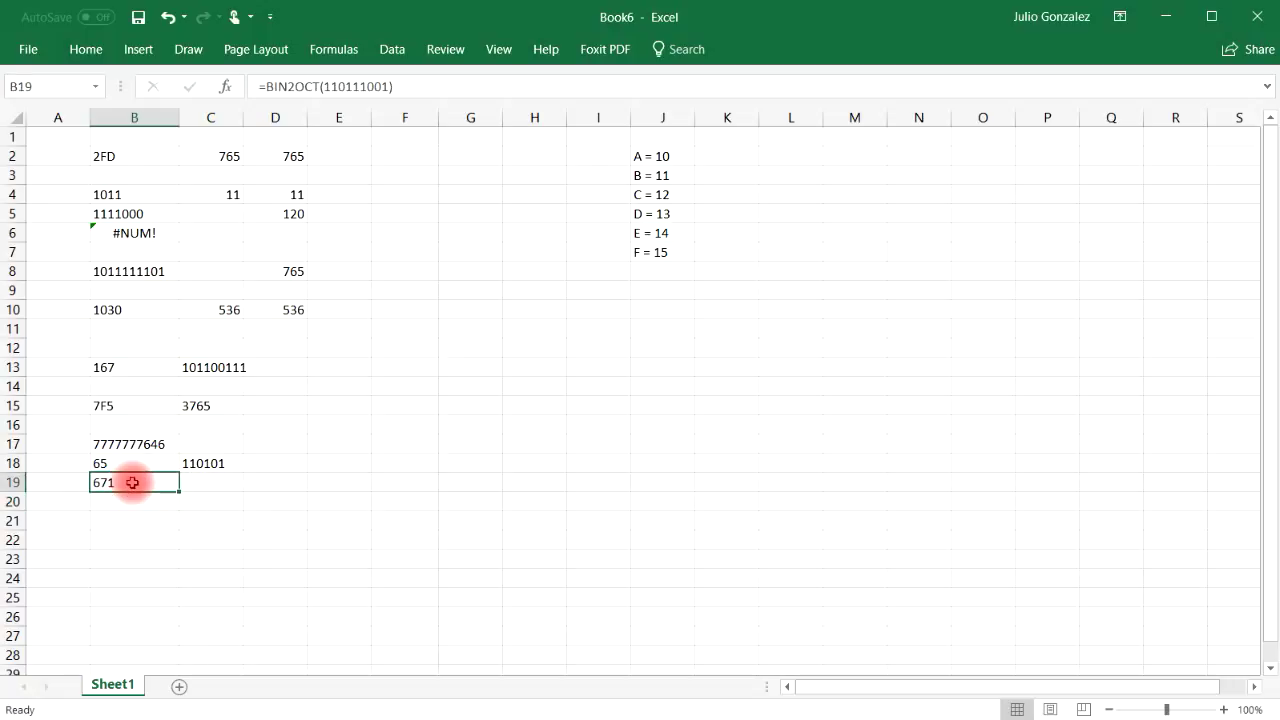
# - Enter the formula =OCT2BIN(B19) in cell C19 to convert the octal number back to binary, and review the formulas in B17:B19
pyautogui.click(206, 483)
pyautogui.click(143, 486)
pyautogui.click(194, 486)
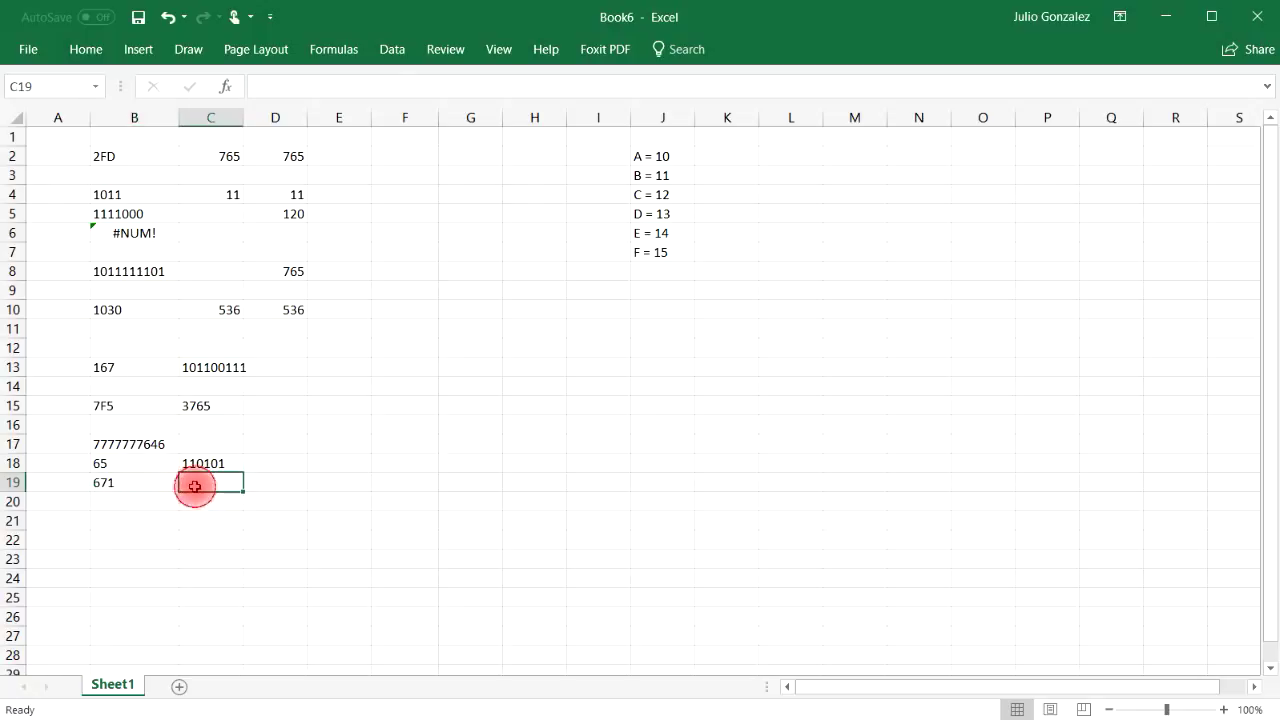
pyautogui.write('=bin2')
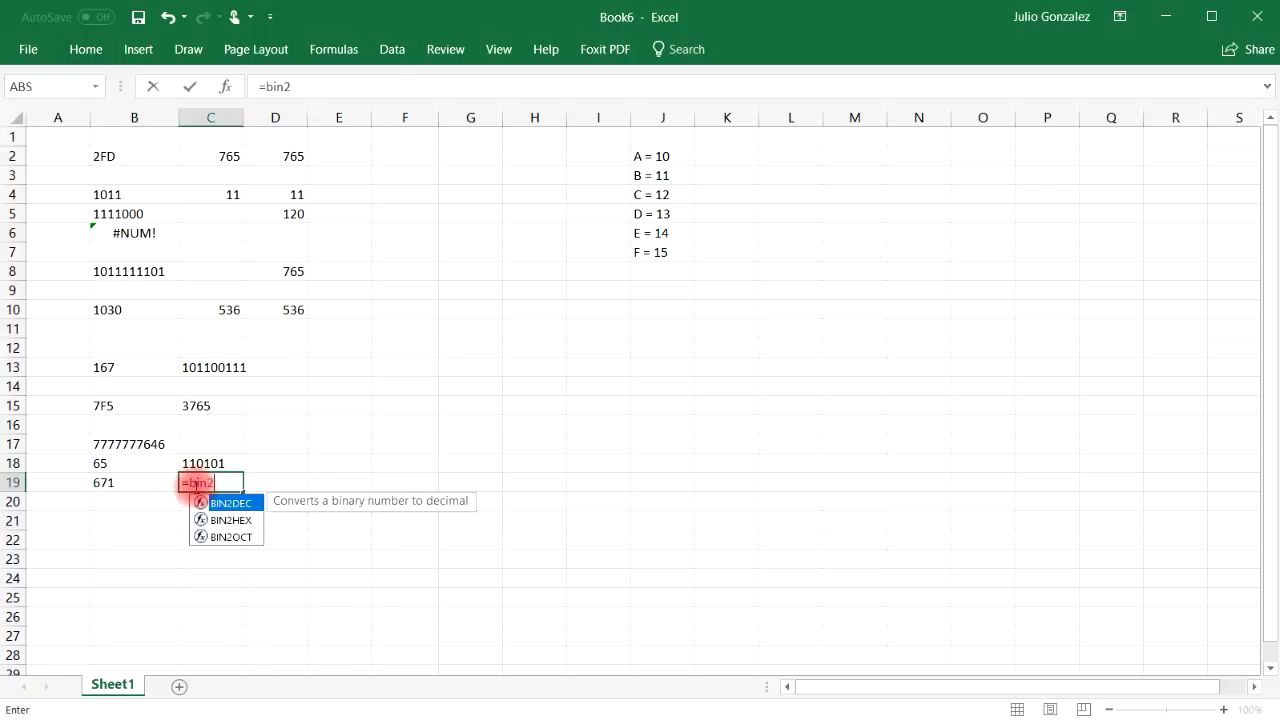
pyautogui.write('oct(6')
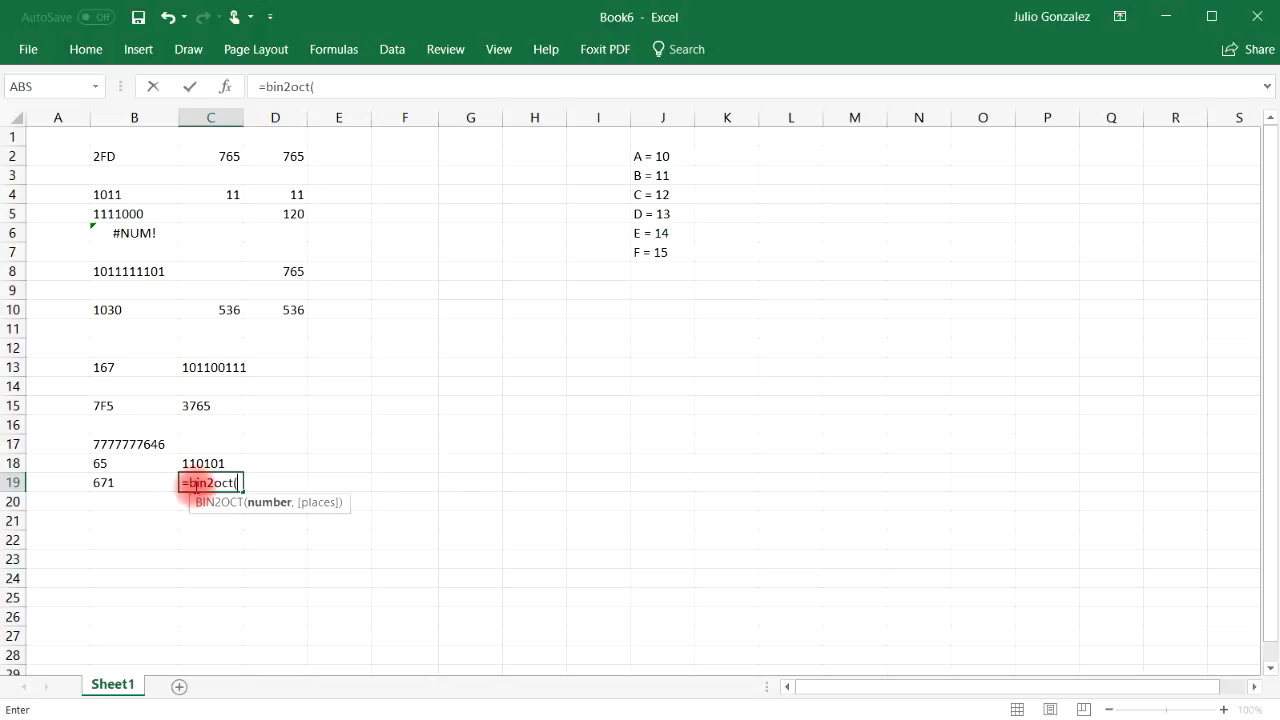
pyautogui.press('BackSpace')
pyautogui.press('BackSpace')
pyautogui.press('BackSpace')
pyautogui.press('BackSpace')
pyautogui.press('BackSpace')
pyautogui.press('BackSpace')
pyautogui.press('BackSpace')
pyautogui.press('BackSpace')
pyautogui.press('BackSpace')
pyautogui.write('oct')
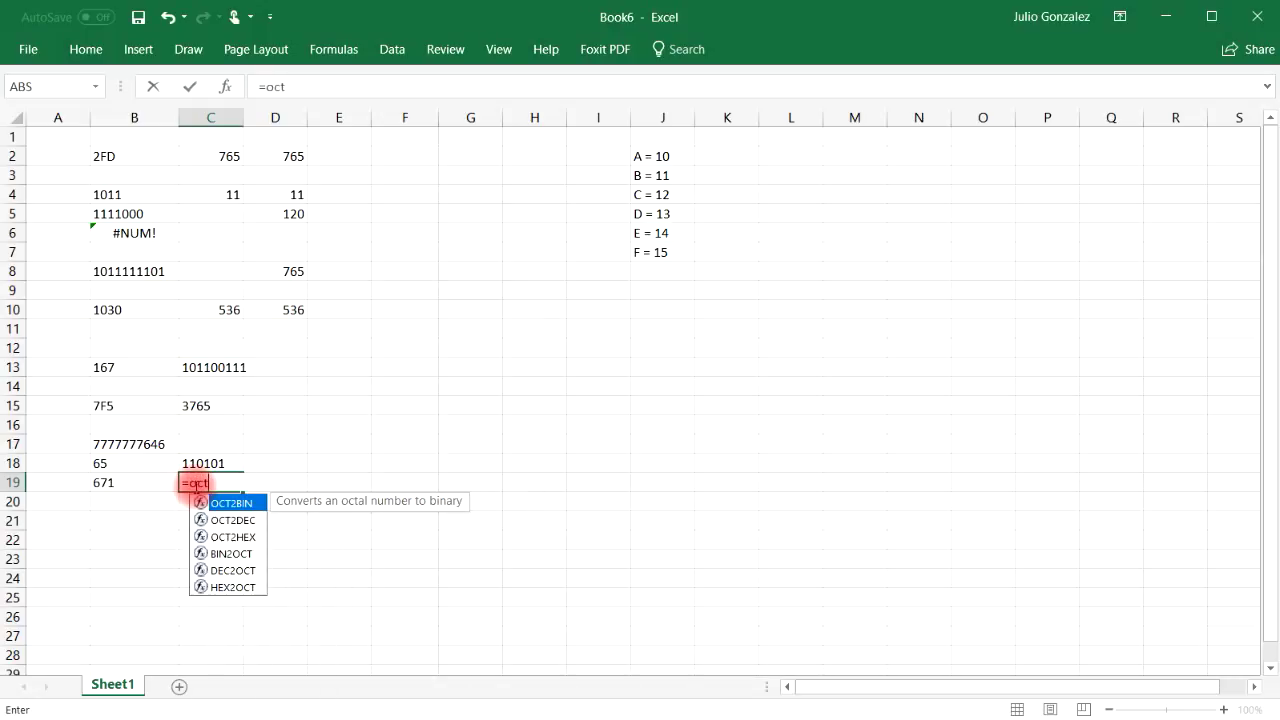
pyautogui.write('2bin(b19)')
pyautogui.press('Return')
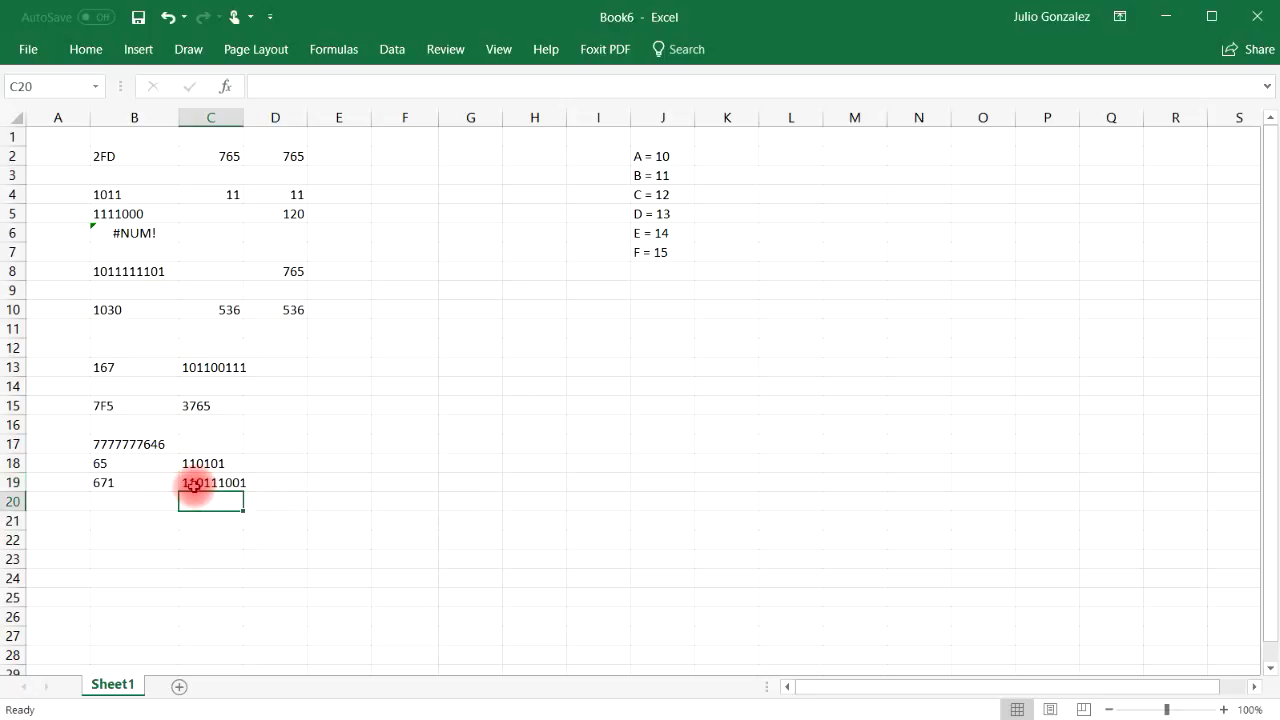
pyautogui.click(143, 481)
pyautogui.press('Up')
pyautogui.press('Up')
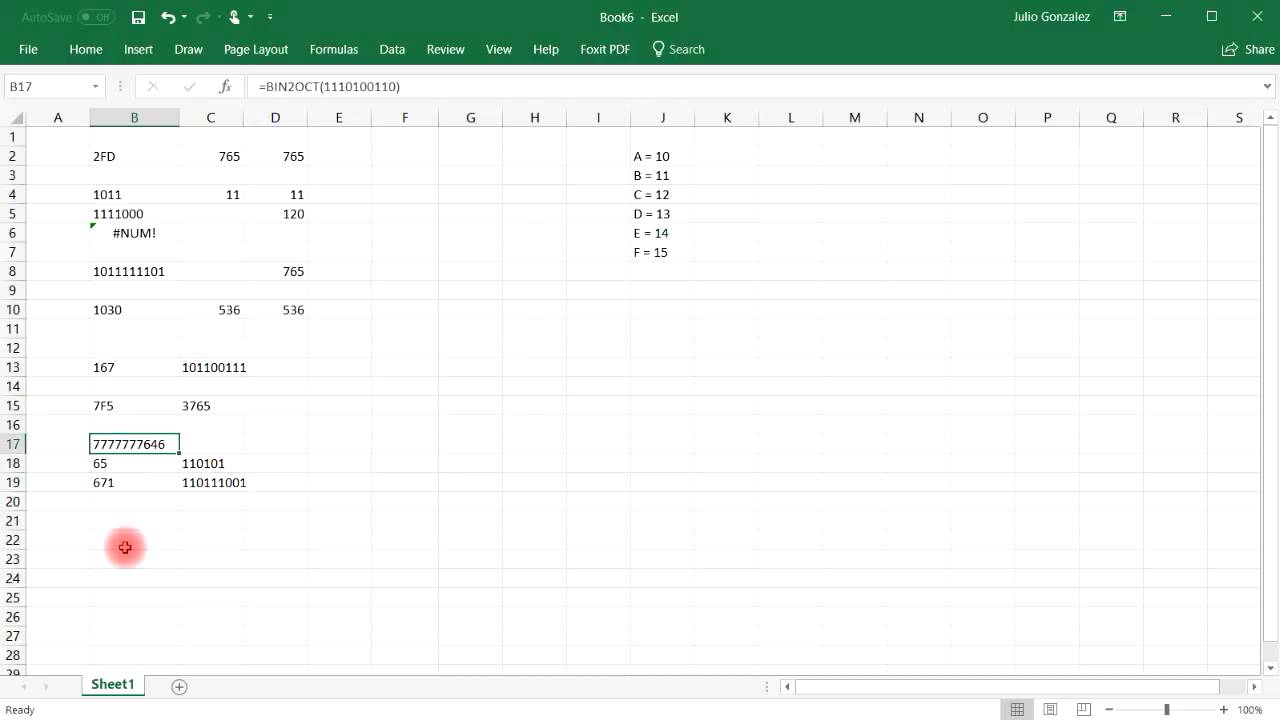
pyautogui.click(105, 443)
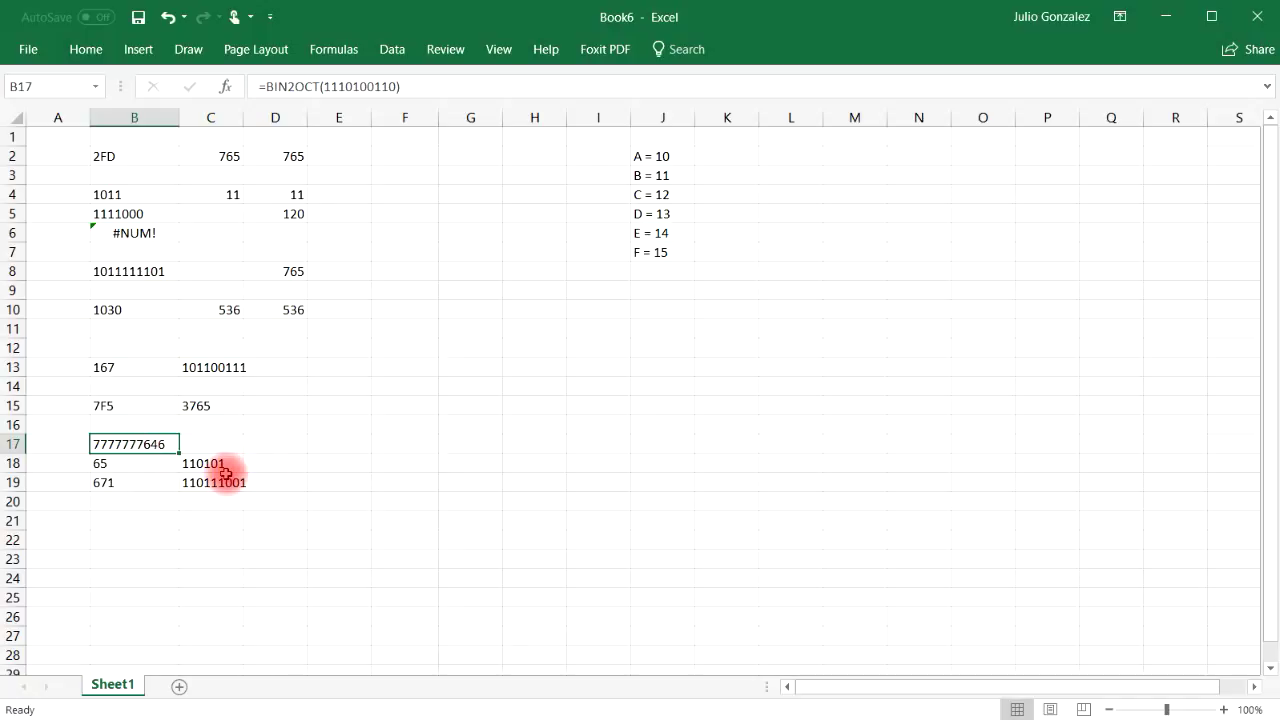
pyautogui.click(137, 521)
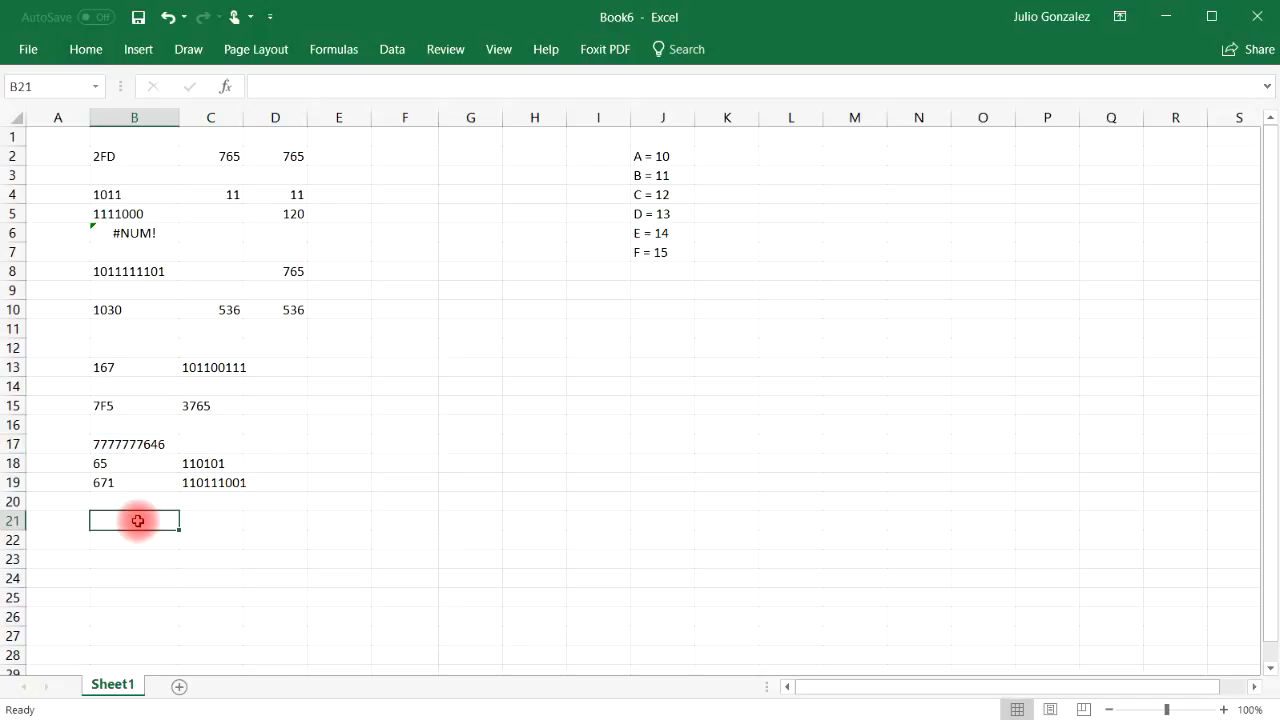
pyautogui.write('=bin')
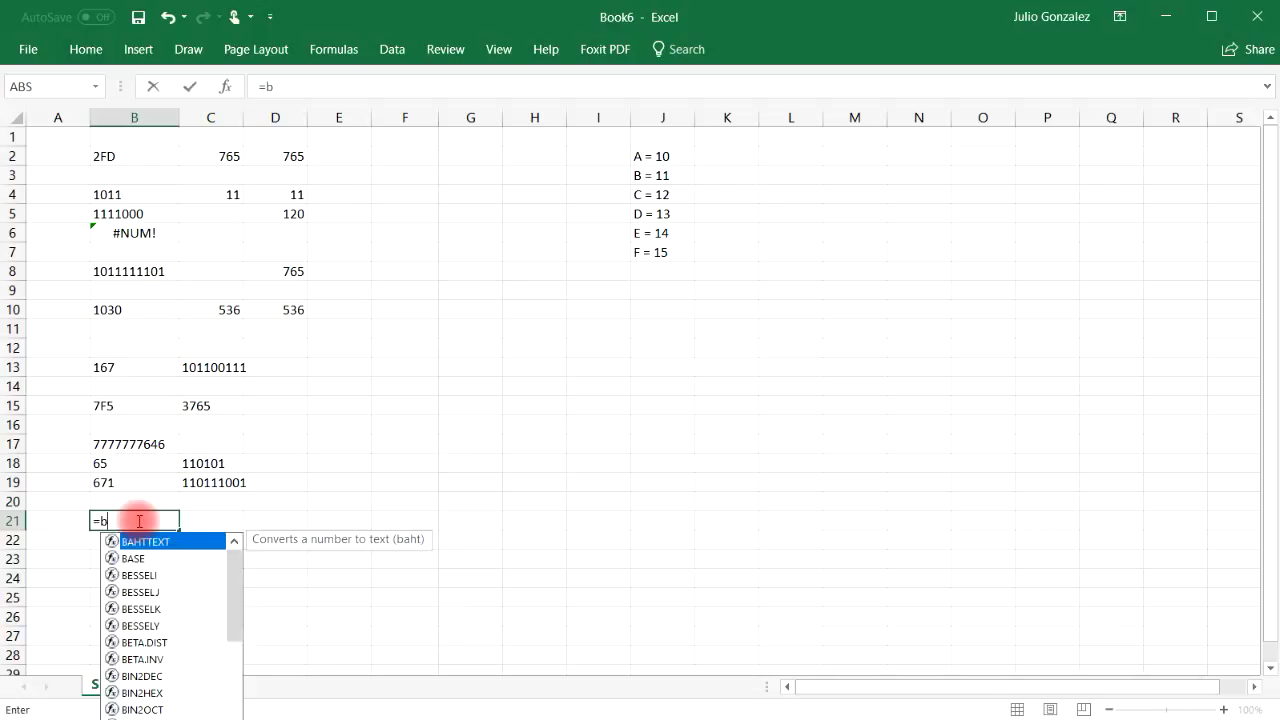
pyautogui.press('BackSpace')
pyautogui.press('BackSpace')
pyautogui.press('BackSpace')
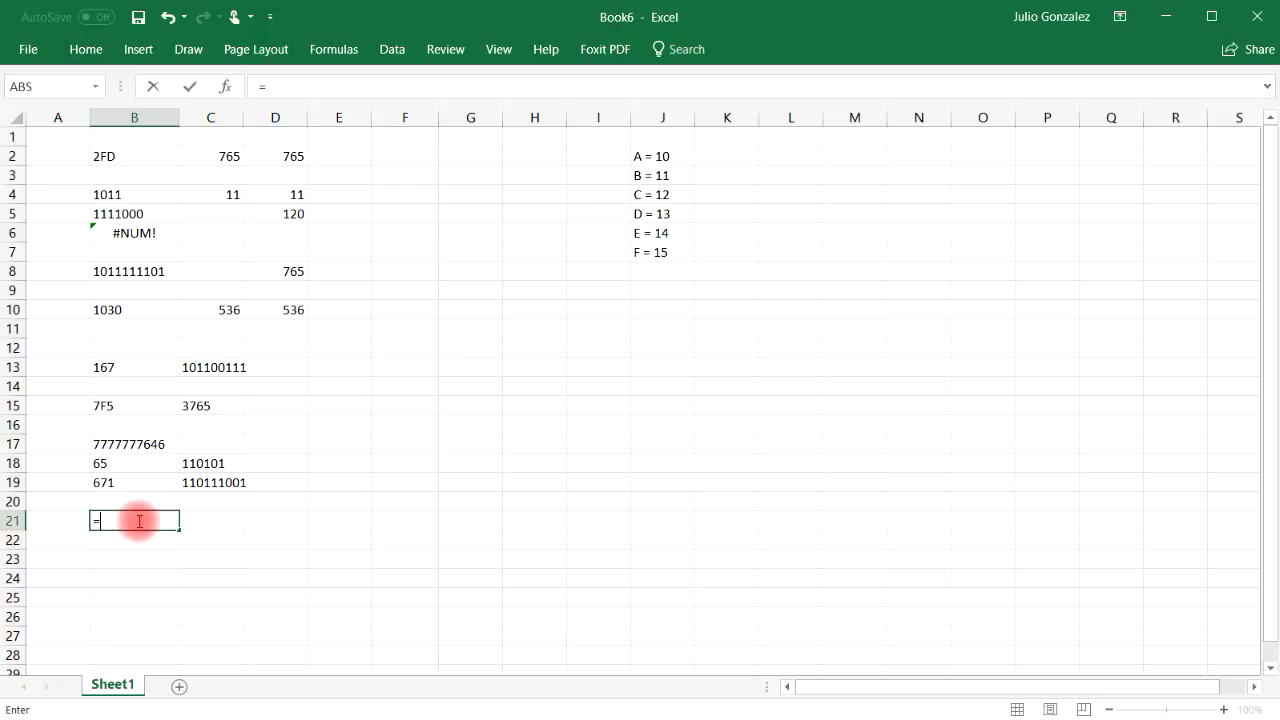
pyautogui.write('deci')
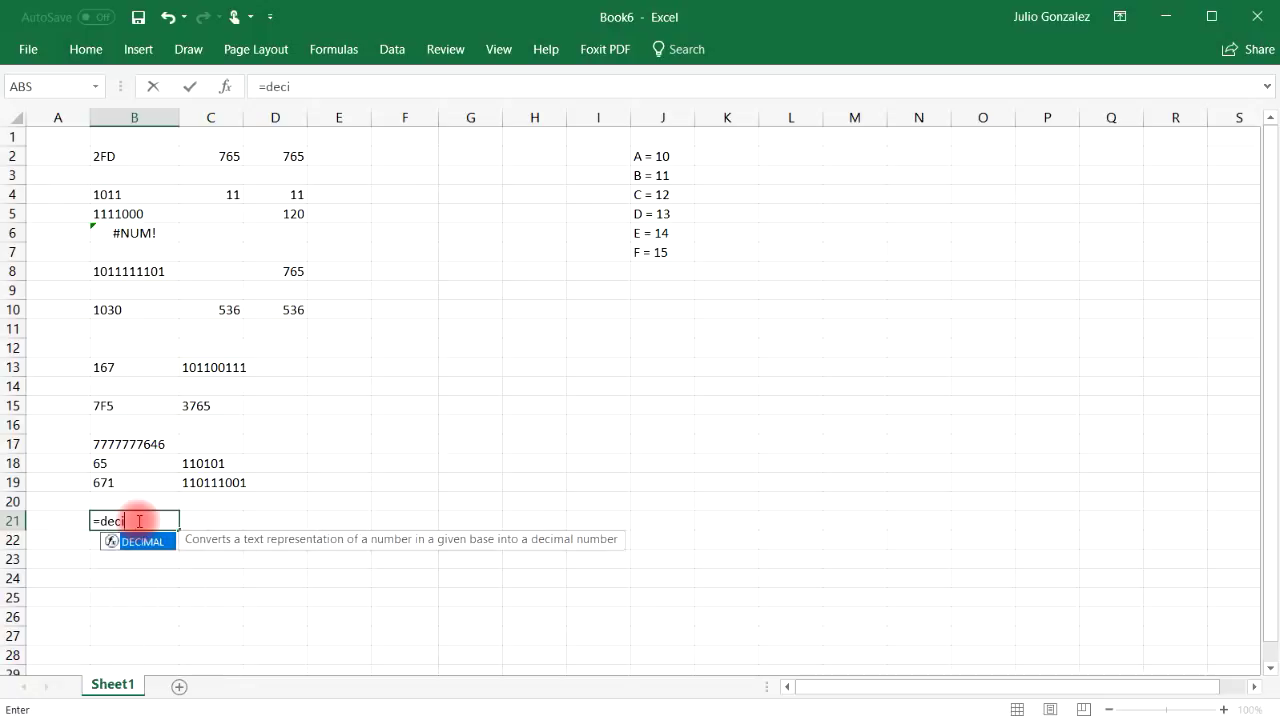
pyautogui.write('mal(')
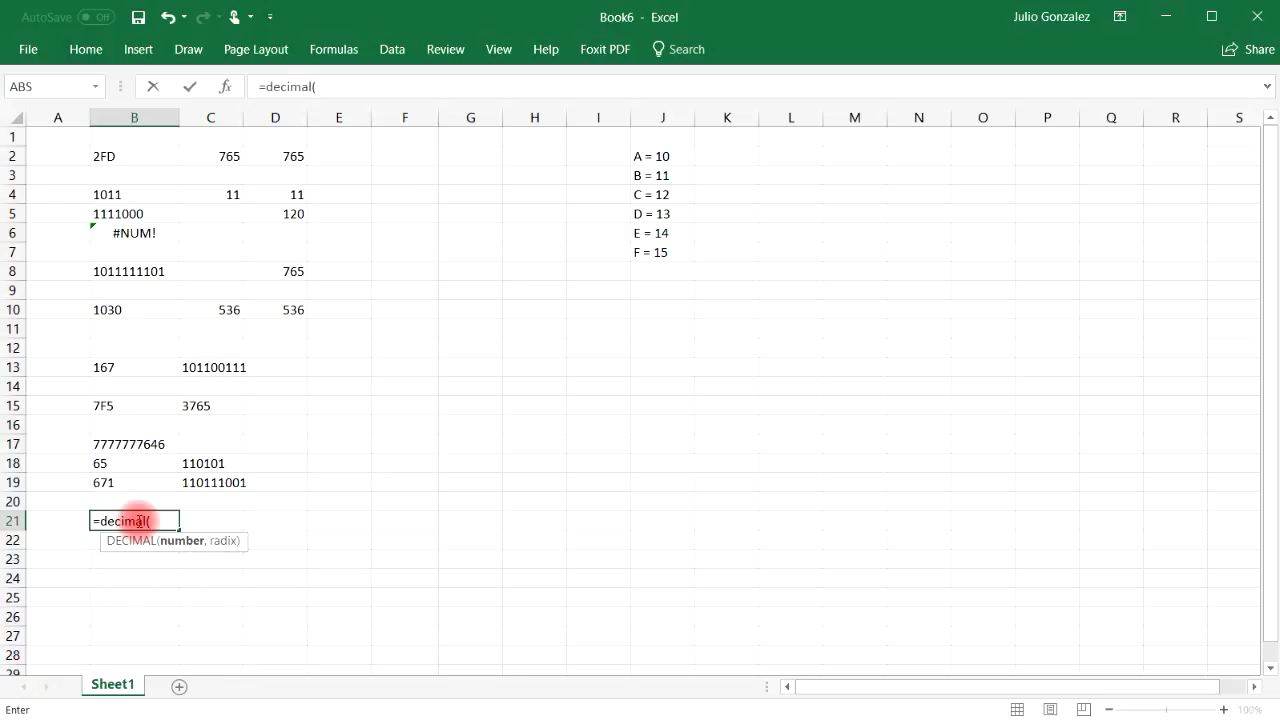
pyautogui.write('110111001')
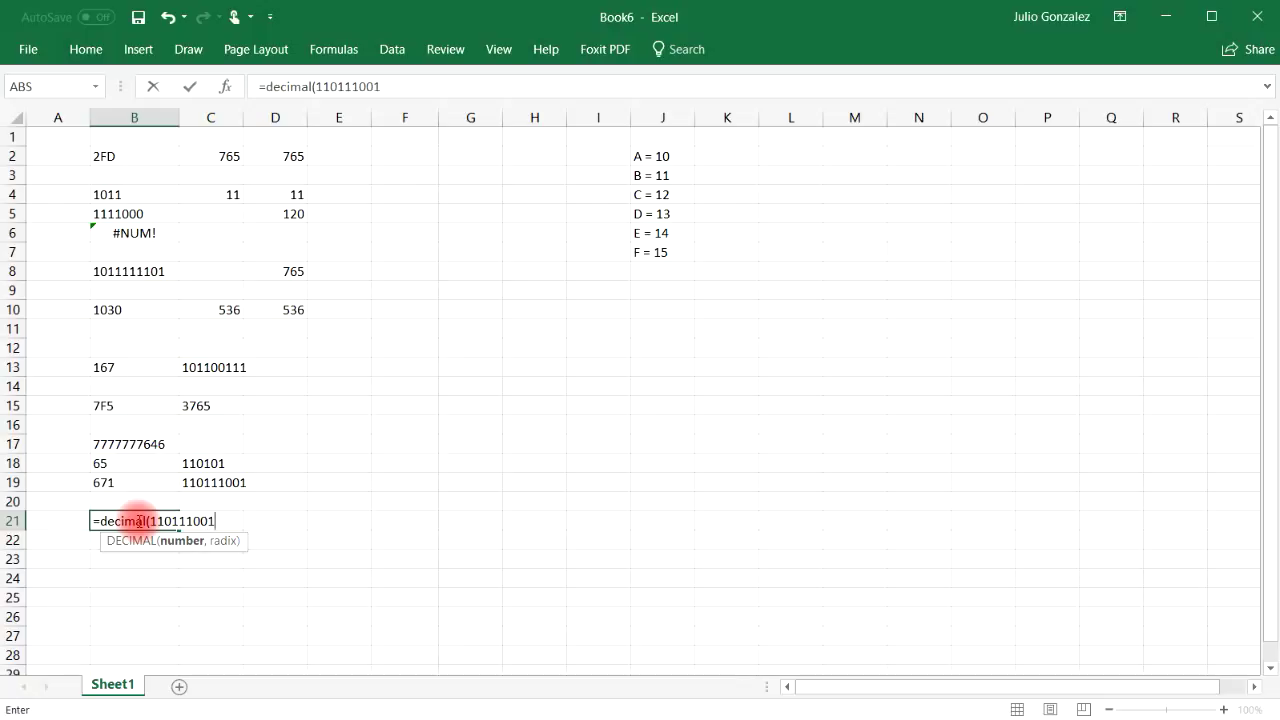
pyautogui.write('1')
pyautogui.write('01')
pyautogui.write(',2)')
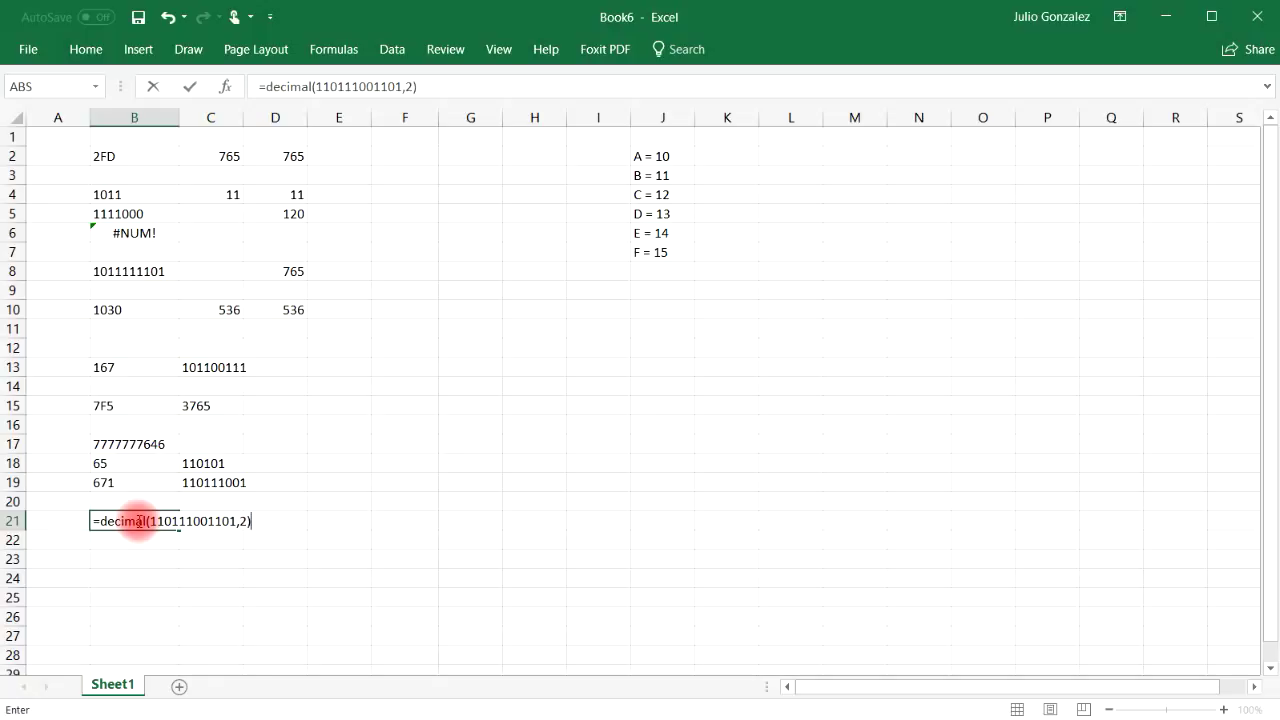
pyautogui.press('Return')
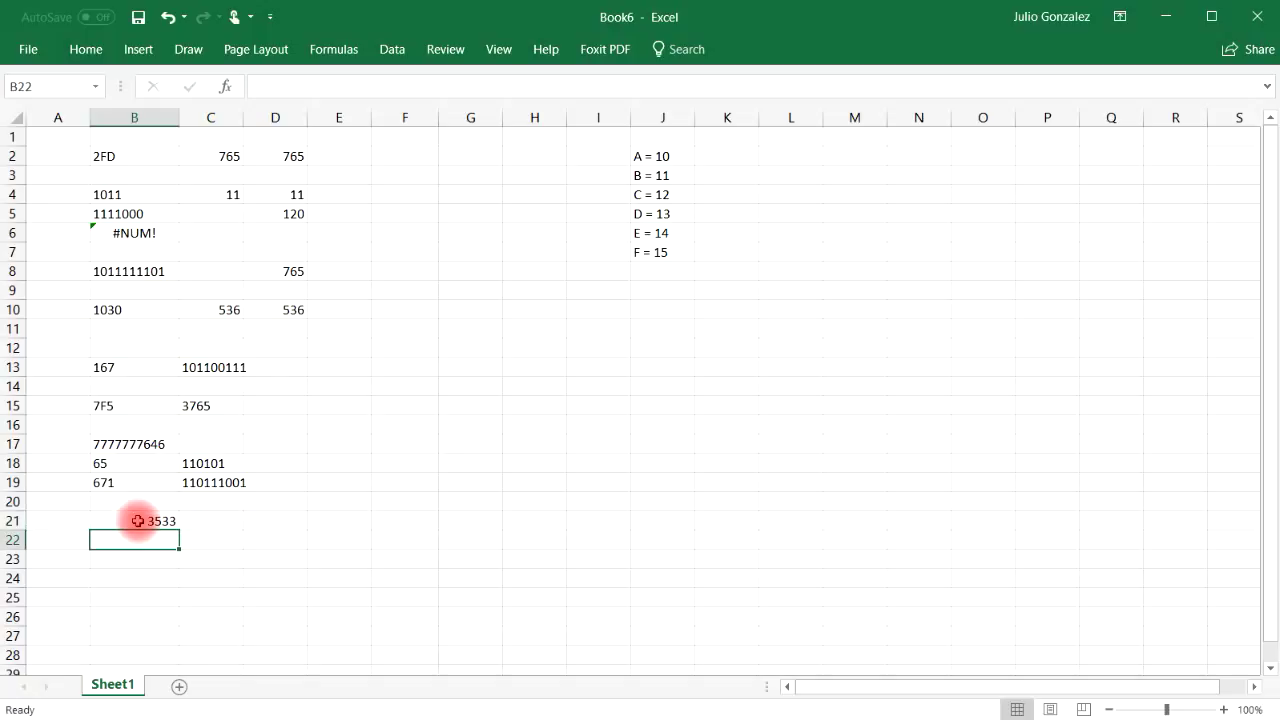
pyautogui.click(137, 521)
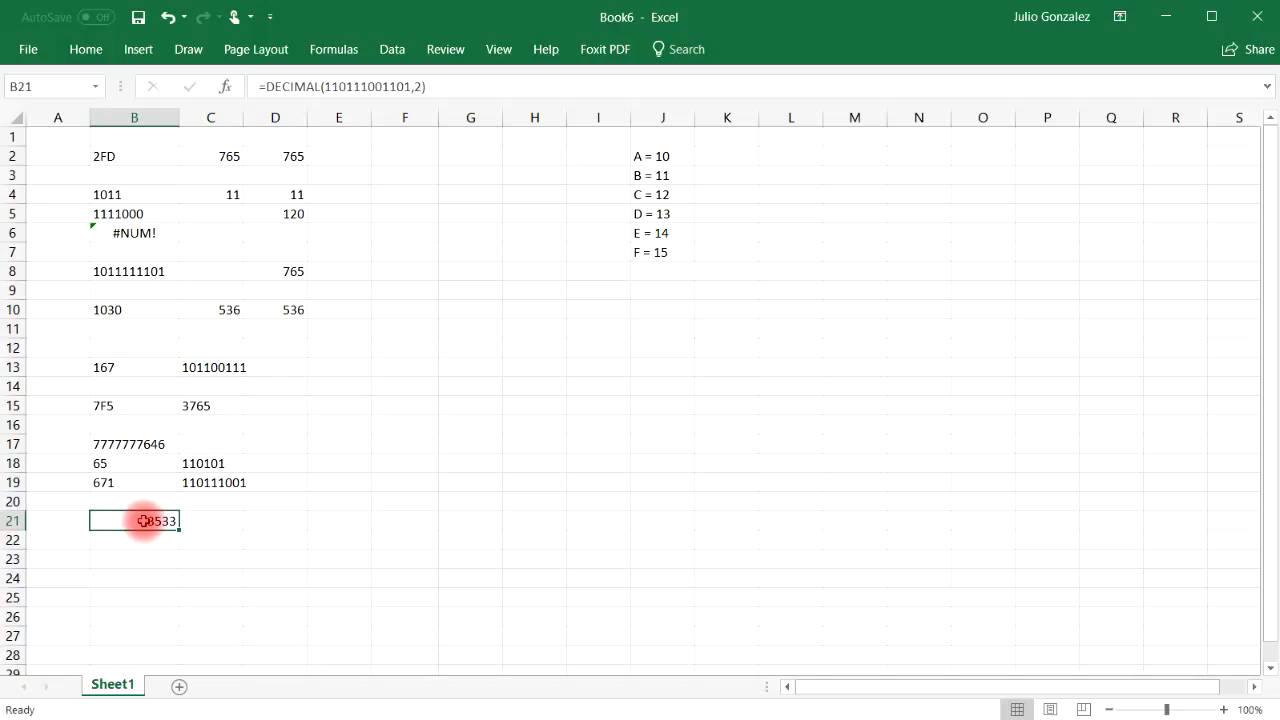
# - Enter the formula =DEC2OCT(3533) in cell C21 to convert the decimal number to octal, and review the formulas in B21 and C21
pyautogui.click(190, 520)
pyautogui.write('=de')
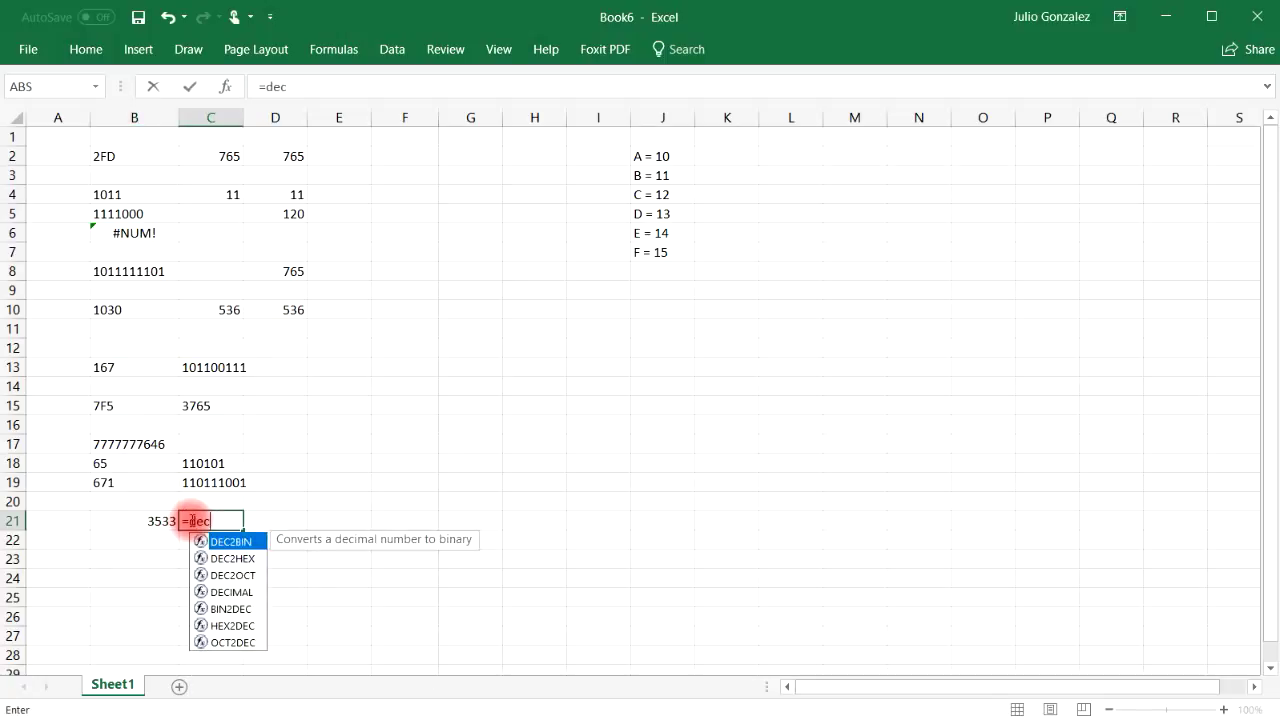
pyautogui.write('c2')
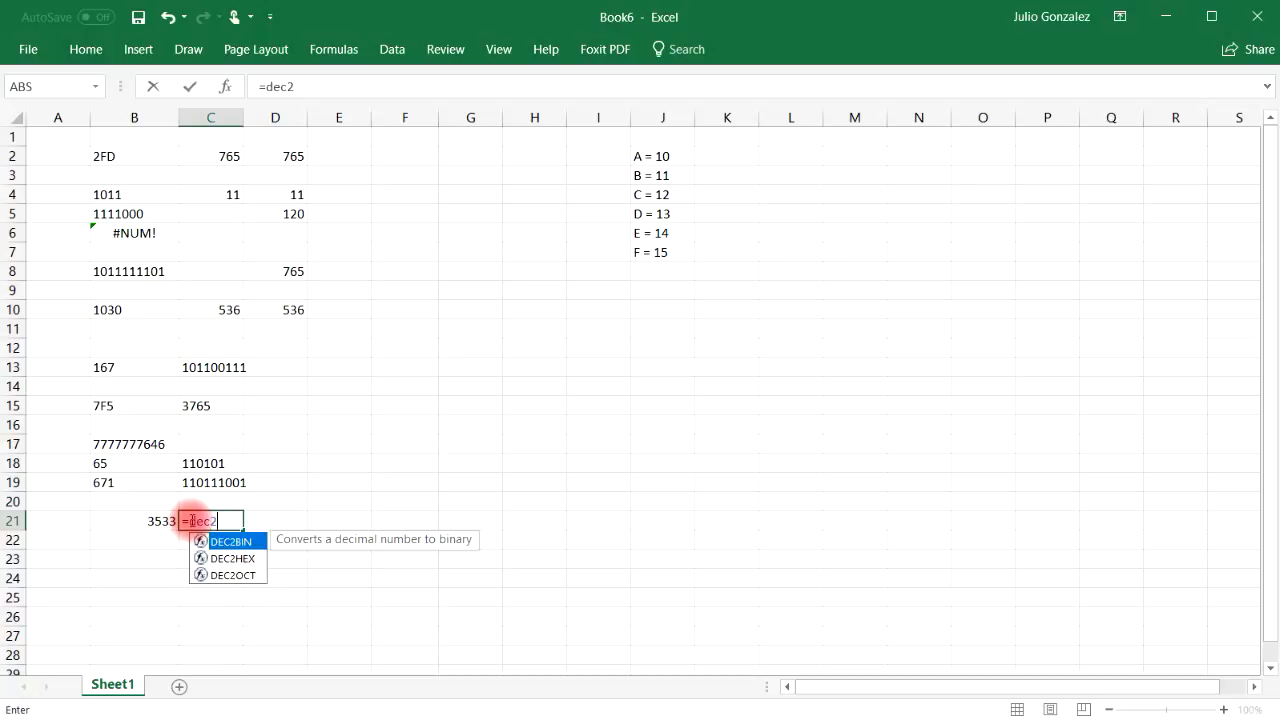
pyautogui.write('0(')
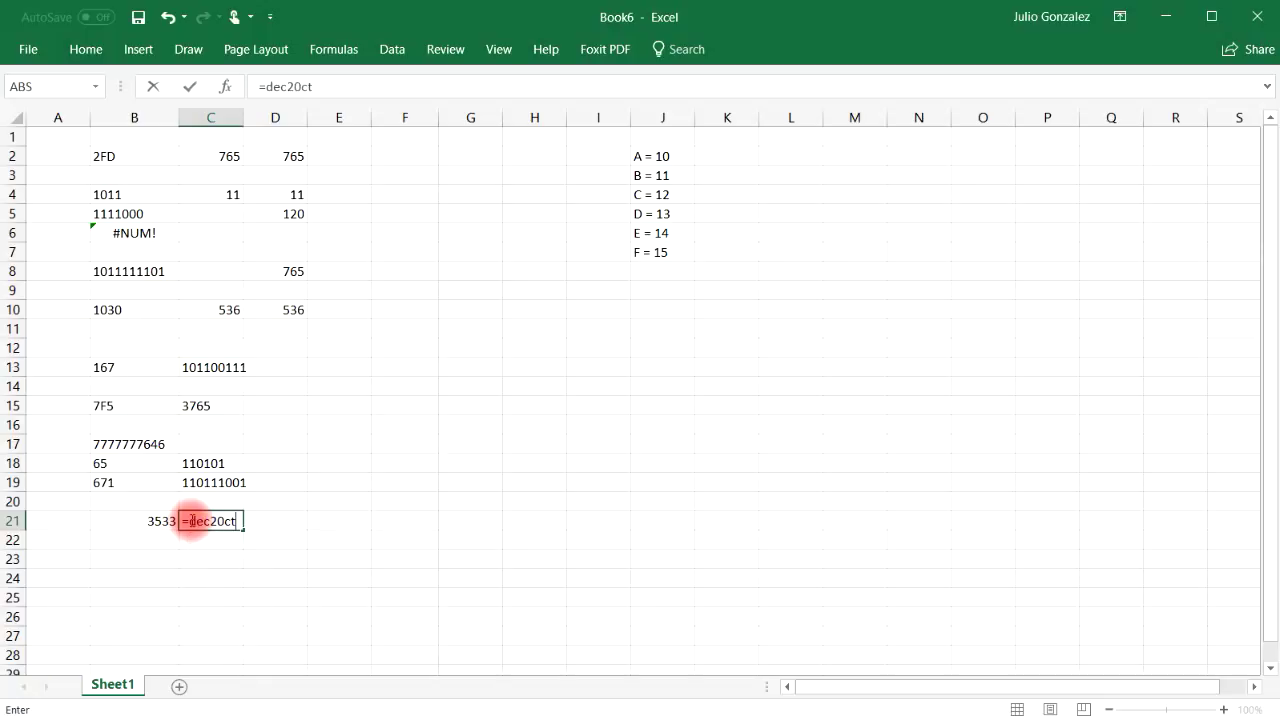
pyautogui.press('BackSpace')
pyautogui.press('BackSpace')
pyautogui.write('oc')
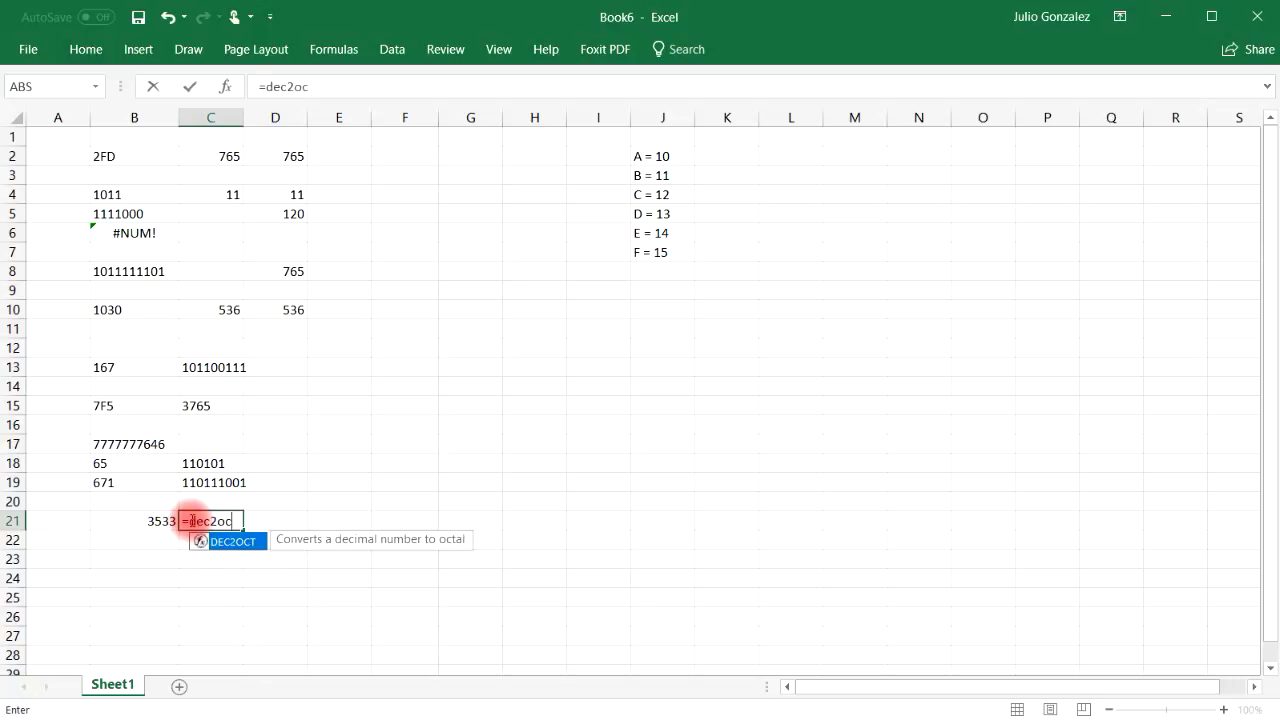
pyautogui.write('t(3533)')
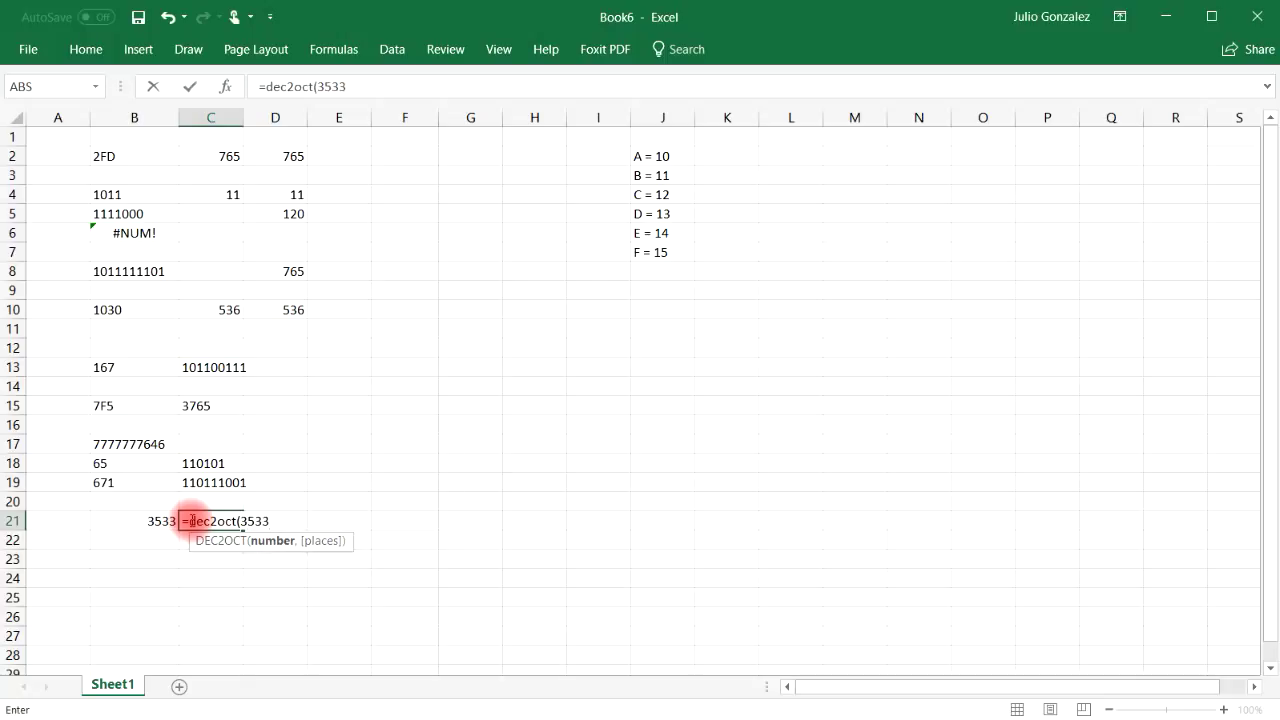
pyautogui.press('Return')
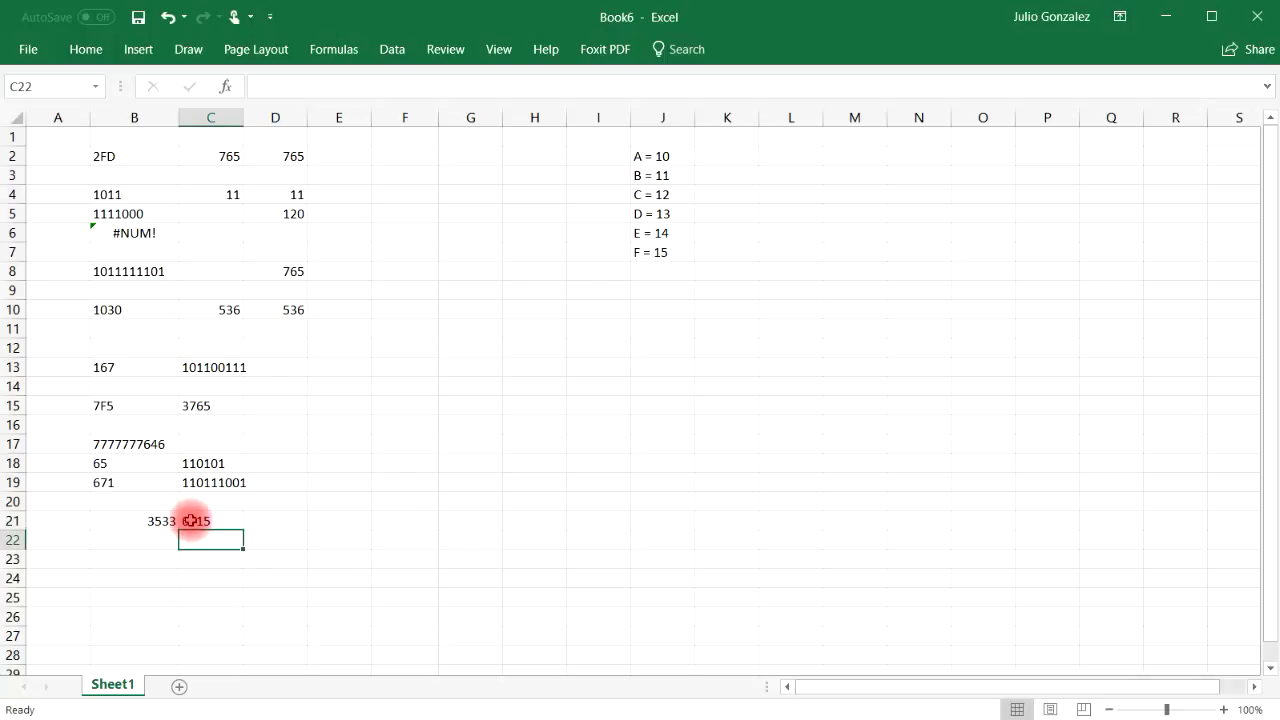
pyautogui.click(163, 522)
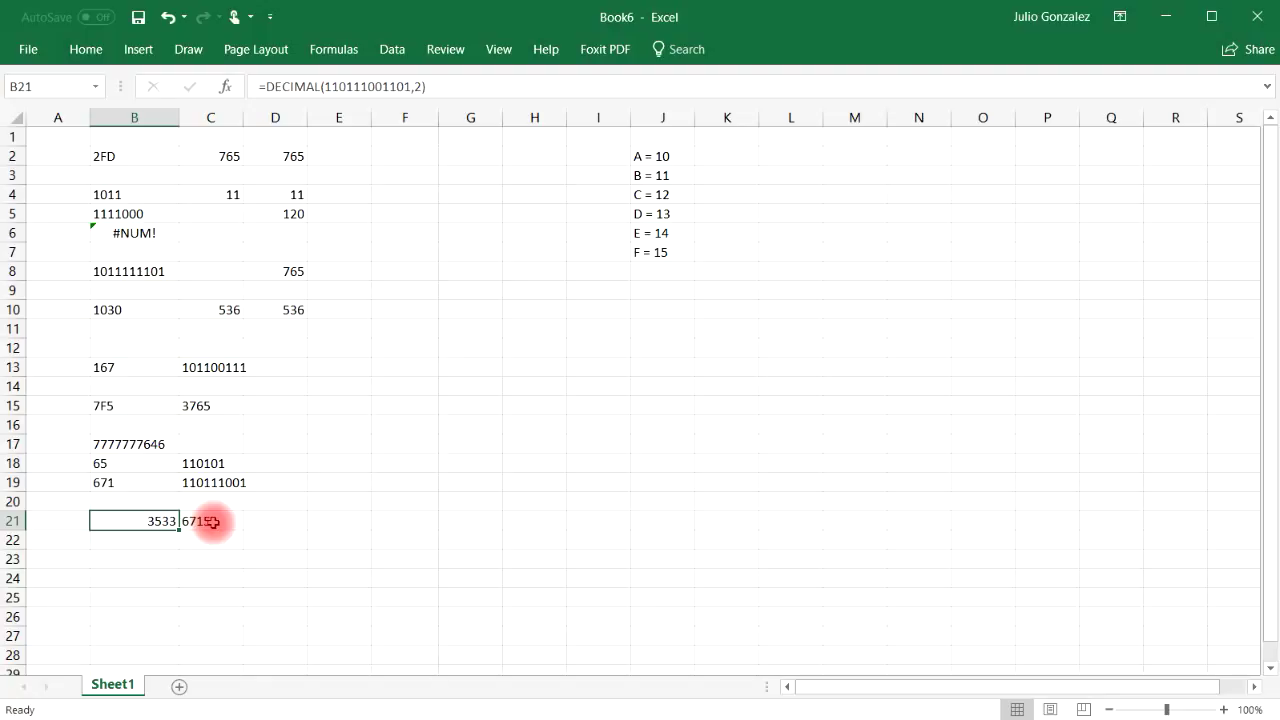
pyautogui.click(210, 521)
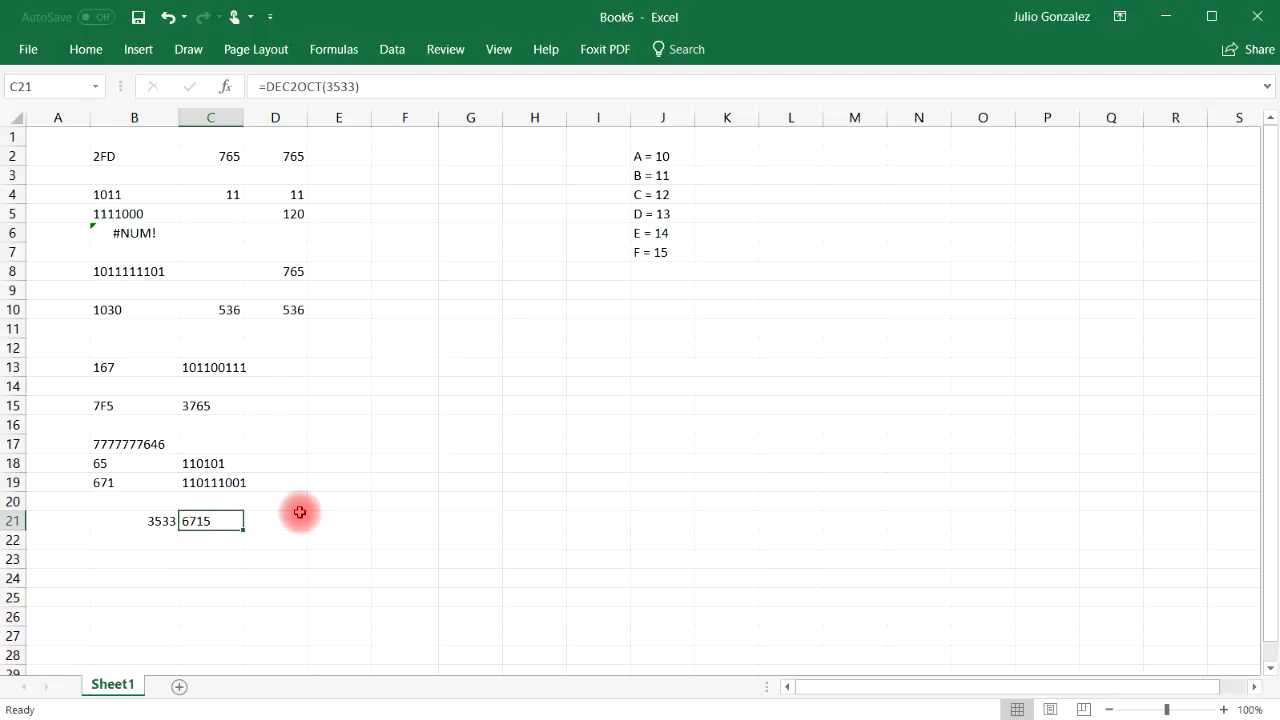
# - Change the red drawing pen's ink colour to dark blue
pyautogui.click(189, 49)
pyautogui.click(262, 105)
pyautogui.click(264, 108)
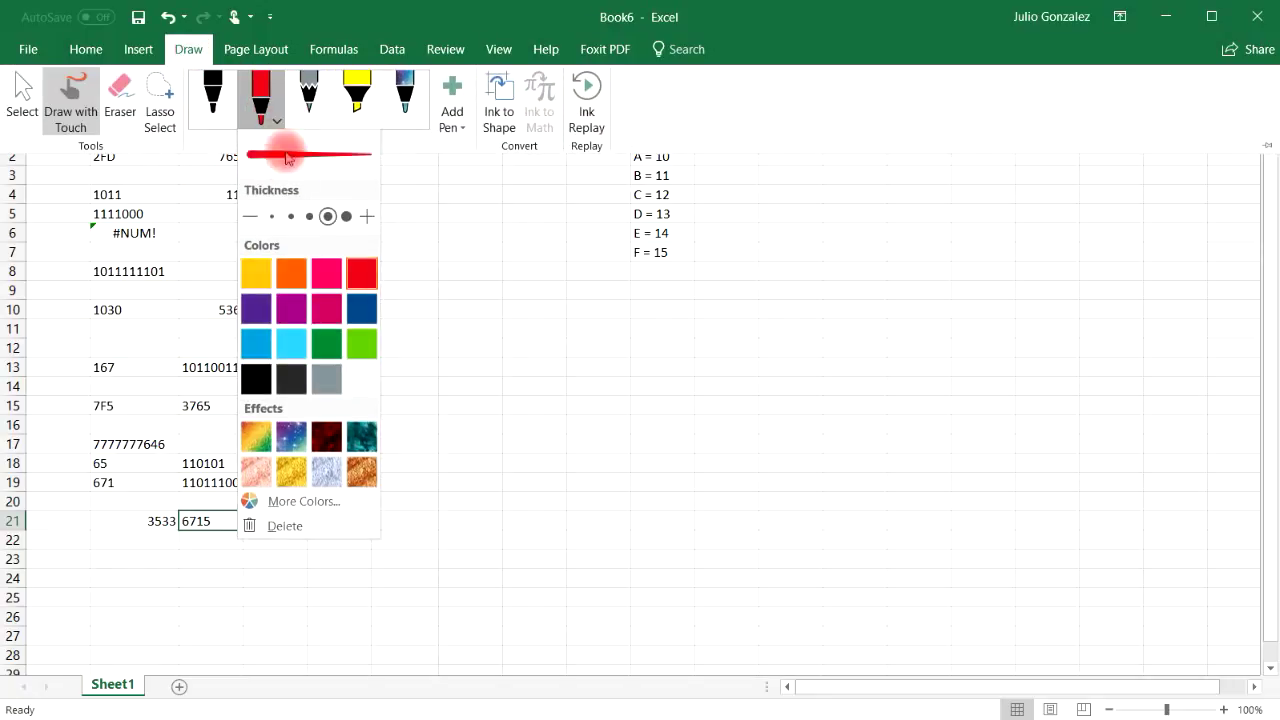
pyautogui.click(365, 306)
pyautogui.click(483, 384)
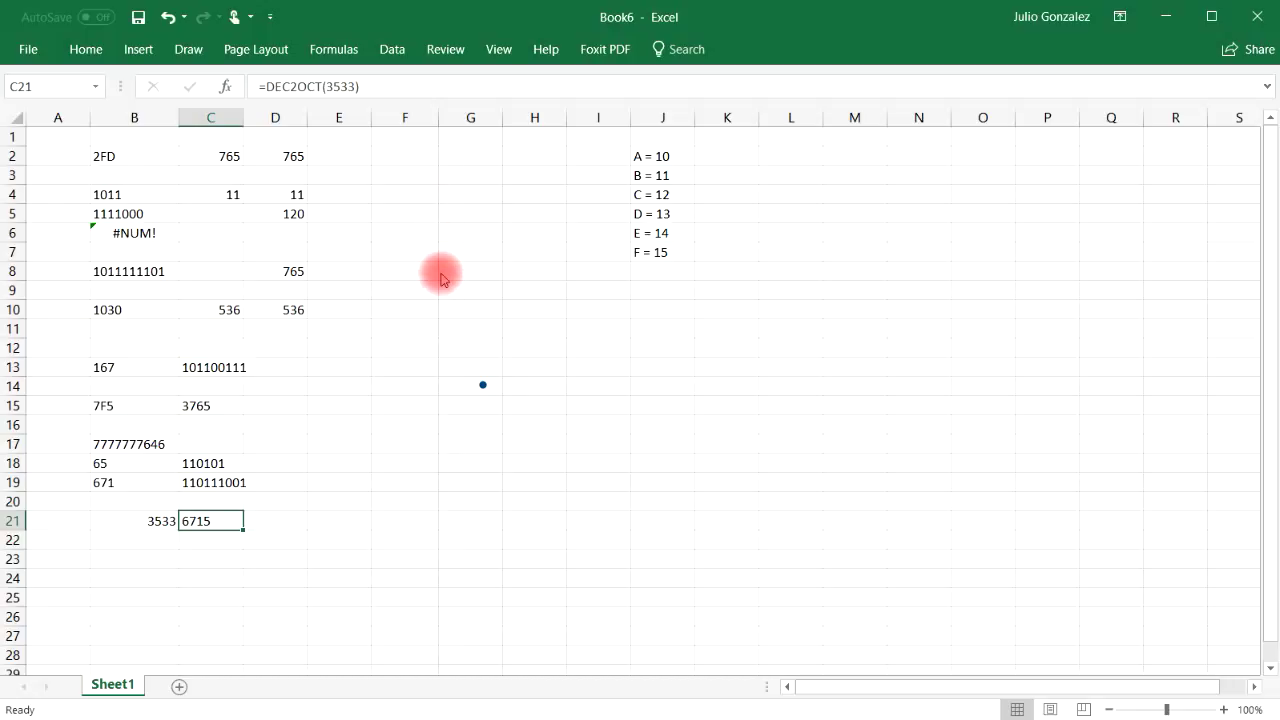
# - Handwrite the octal digits 6 7 1 5 in large ink across the empty cells below the hexadecimal letter key
pyautogui.moveTo(586, 292); pyautogui.dragTo(572, 338)
pyautogui.moveTo(652, 298)
pyautogui.mouseDown()
pyautogui.moveTo(714, 350)
pyautogui.moveTo(740, 318)
pyautogui.mouseUp()
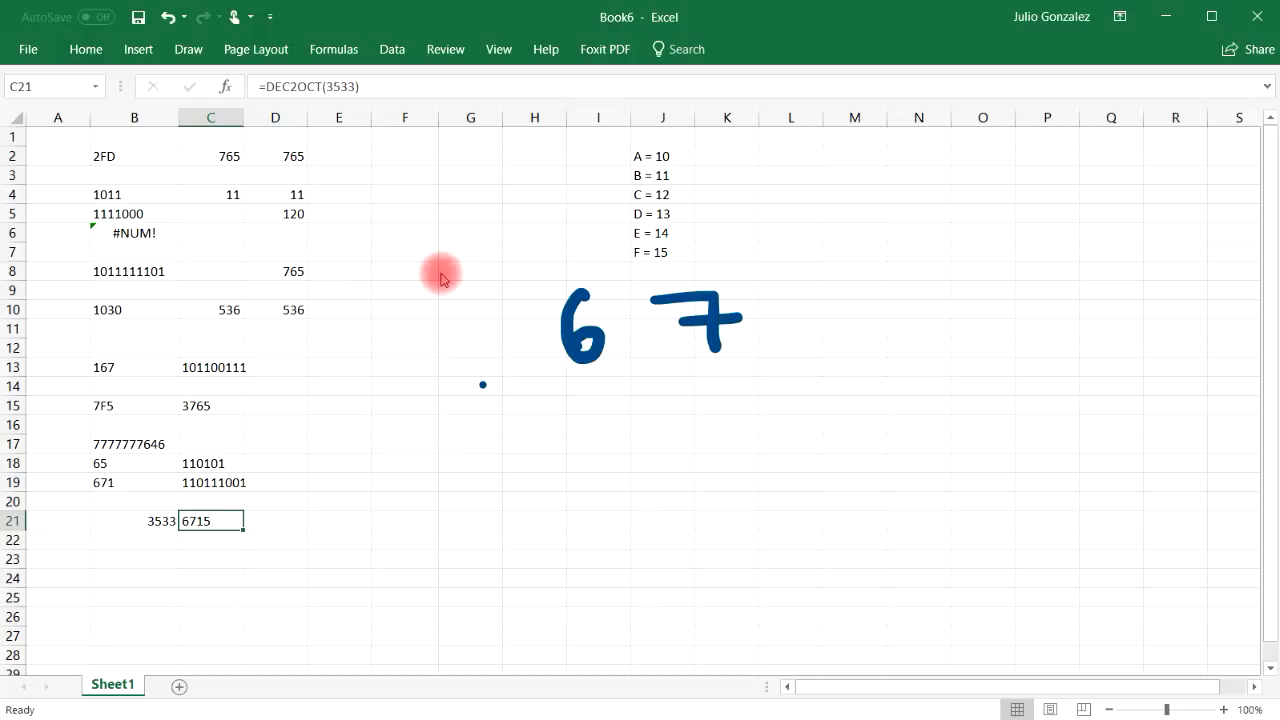
pyautogui.moveTo(826, 292); pyautogui.dragTo(834, 356)
pyautogui.moveTo(990, 285)
pyautogui.mouseDown()
pyautogui.moveTo(944, 346)
pyautogui.moveTo(986, 425)
pyautogui.moveTo(986, 466)
pyautogui.mouseUp()
# - Complete an arrow pointing down from the handwritten 5 and write its binary digits 1 0 1 beneath it
pyautogui.moveTo(958, 434); pyautogui.dragTo(1012, 432)
pyautogui.moveTo(944, 503); pyautogui.dragTo(956, 562)
pyautogui.moveTo(1022, 506); pyautogui.dragTo(1096, 547)
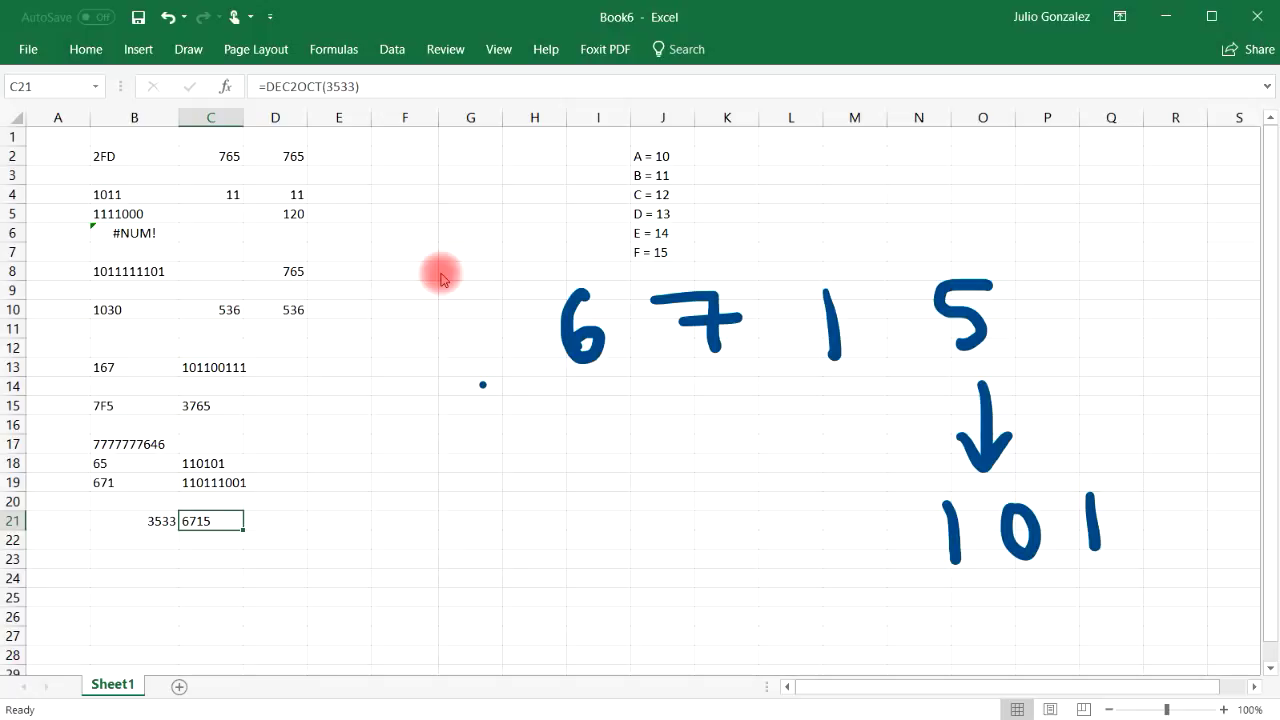
# - Write the place values 4, 2 and 1 under the handwritten binary digits, and circle both 1s
pyautogui.moveTo(1106, 595); pyautogui.dragTo(1110, 640)
pyautogui.moveTo(1020, 606); pyautogui.dragTo(1046, 634)
pyautogui.moveTo(940, 598)
pyautogui.mouseDown()
pyautogui.moveTo(966, 622)
pyautogui.moveTo(964, 658)
pyautogui.mouseUp()
pyautogui.moveTo(905, 458)
pyautogui.mouseDown()
pyautogui.moveTo(995, 480)
pyautogui.moveTo(1075, 550)
pyautogui.moveTo(1150, 505)
pyautogui.mouseUp()
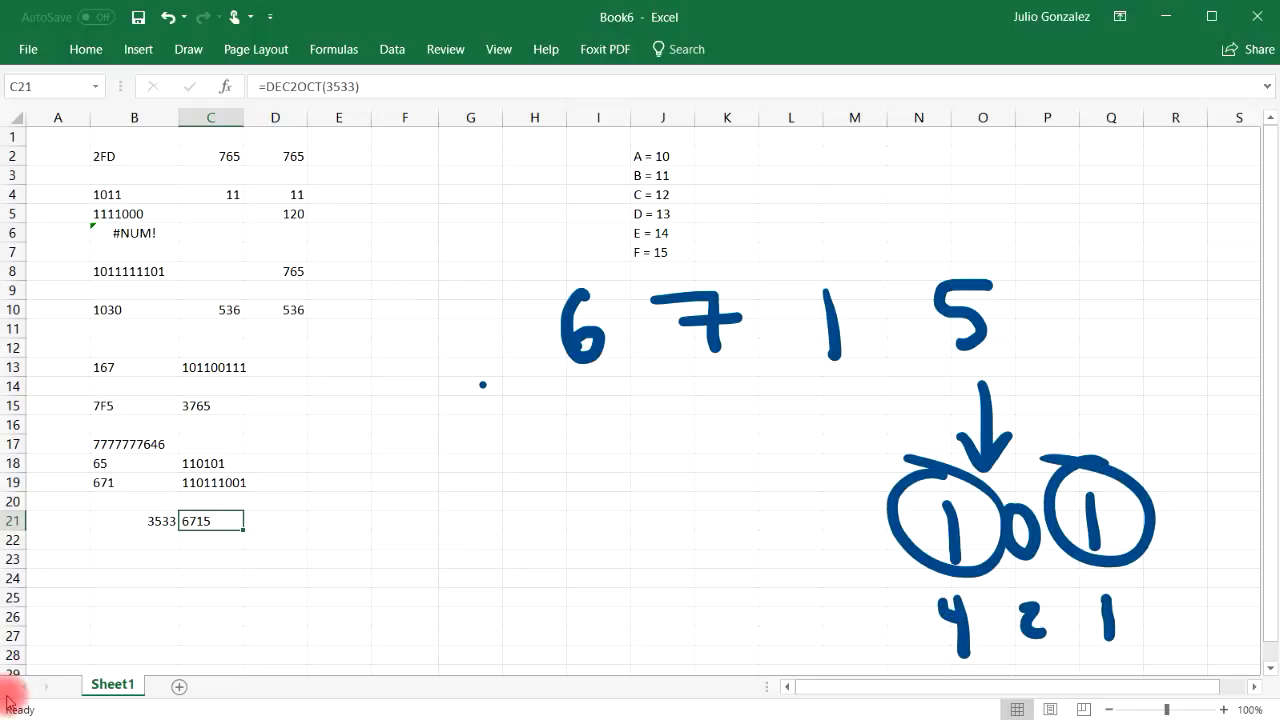
# - Undo the circles and the place values 4, 2 and 1 added around the handwritten binary digits 1 0 1
pyautogui.click(167, 18)
pyautogui.click(167, 18)
pyautogui.click(167, 18)
pyautogui.click(167, 18)
pyautogui.click(167, 18)
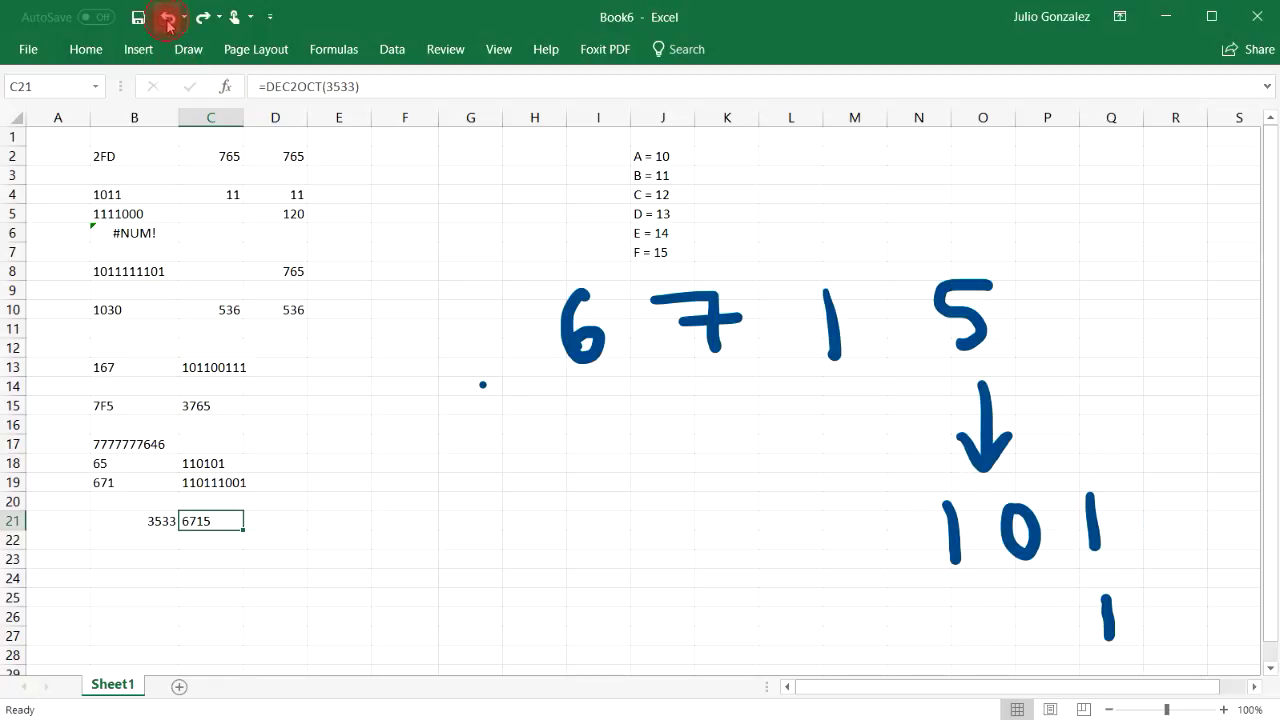
pyautogui.click(168, 20)
# - Draw an arrow down from the handwritten octal digit 1 and write its binary digits 0 0 1 beneath it
pyautogui.moveTo(828, 407); pyautogui.dragTo(828, 468)
pyautogui.moveTo(800, 438)
pyautogui.mouseDown()
pyautogui.moveTo(826, 474)
pyautogui.moveTo(852, 440)
pyautogui.mouseUp()
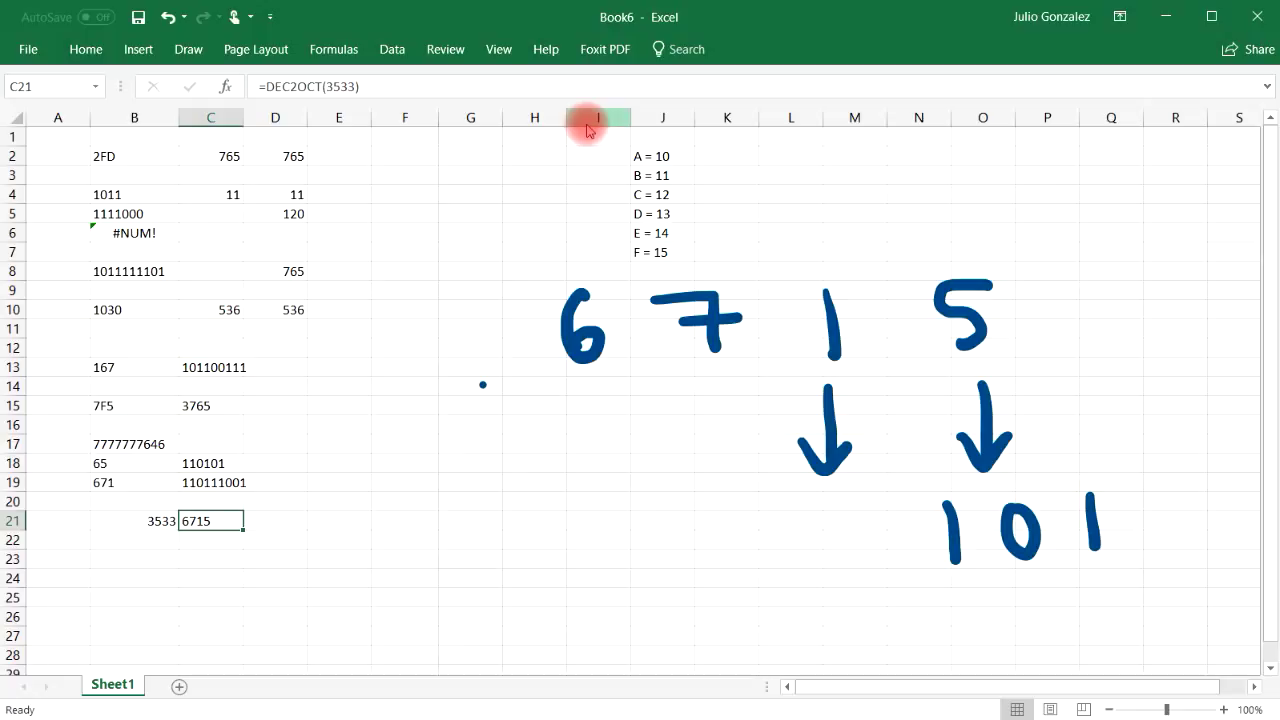
pyautogui.moveTo(772, 507)
pyautogui.mouseDown()
pyautogui.moveTo(752, 550)
pyautogui.moveTo(772, 507)
pyautogui.mouseUp()
pyautogui.moveTo(822, 508)
pyautogui.mouseDown()
pyautogui.moveTo(808, 545)
pyautogui.moveTo(822, 508)
pyautogui.mouseUp()
pyautogui.moveTo(857, 503); pyautogui.dragTo(863, 548)
# - Draw a slanted arrow down from the handwritten 7 and write its binary digits 1 1 1 beneath it
pyautogui.moveTo(680, 374); pyautogui.dragTo(628, 470)
pyautogui.moveTo(597, 445)
pyautogui.mouseDown()
pyautogui.moveTo(600, 495)
pyautogui.moveTo(660, 476)
pyautogui.mouseUp()
pyautogui.moveTo(554, 523)
pyautogui.mouseDown()
pyautogui.moveTo(552, 576)
pyautogui.moveTo(590, 572)
pyautogui.mouseUp()
pyautogui.moveTo(624, 528); pyautogui.dragTo(629, 567)
# - Draw a slanted arrow down from the handwritten 6 and write its binary digits 1 1 0 beneath it
pyautogui.moveTo(519, 376); pyautogui.dragTo(433, 459)
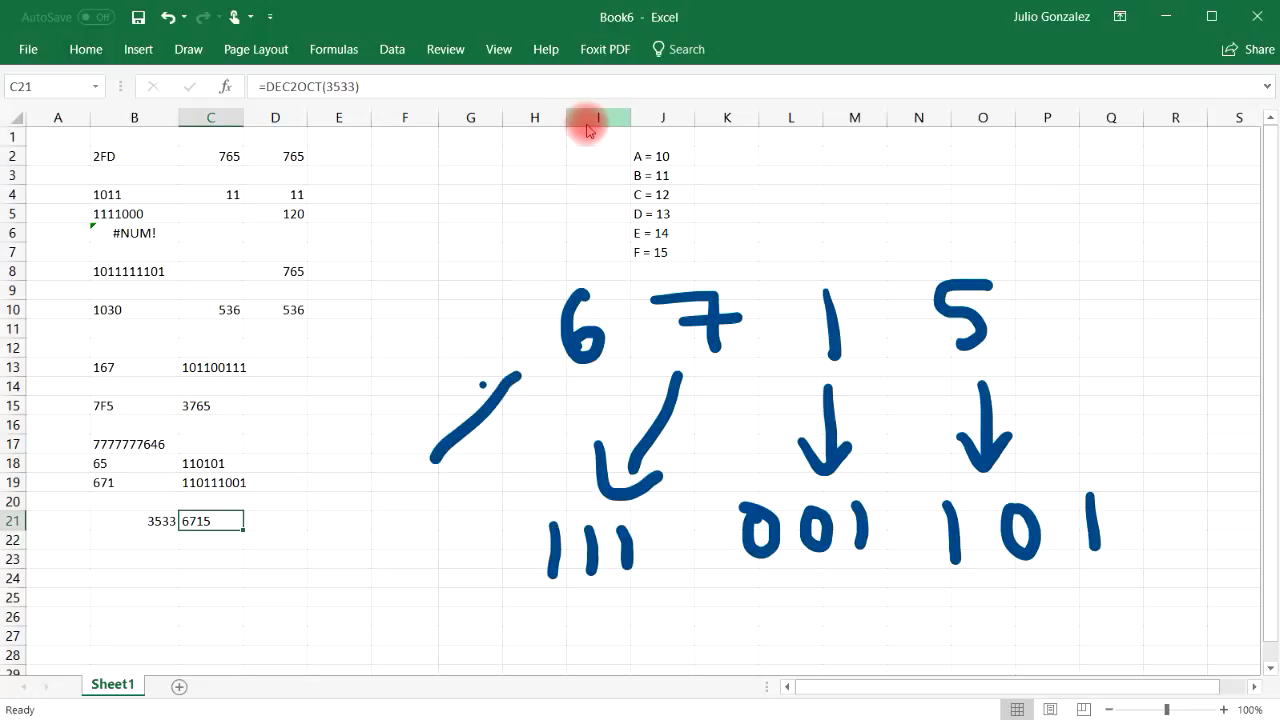
pyautogui.moveTo(437, 405); pyautogui.dragTo(466, 469)
pyautogui.moveTo(338, 518); pyautogui.dragTo(340, 568)
pyautogui.moveTo(380, 516); pyautogui.dragTo(386, 566)
pyautogui.moveTo(424, 518); pyautogui.dragTo(438, 522)
# - Write place values 4, 2 and 1 under the digits 1 1 0, and circle the 1s in the 110 and 111 groups
pyautogui.moveTo(330, 604); pyautogui.dragTo(346, 648)
pyautogui.moveTo(372, 608); pyautogui.dragTo(425, 636)
pyautogui.moveTo(436, 600); pyautogui.dragTo(440, 642)
pyautogui.moveTo(345, 497)
pyautogui.mouseDown()
pyautogui.moveTo(320, 580)
pyautogui.moveTo(383, 494)
pyautogui.moveTo(412, 500)
pyautogui.mouseUp()
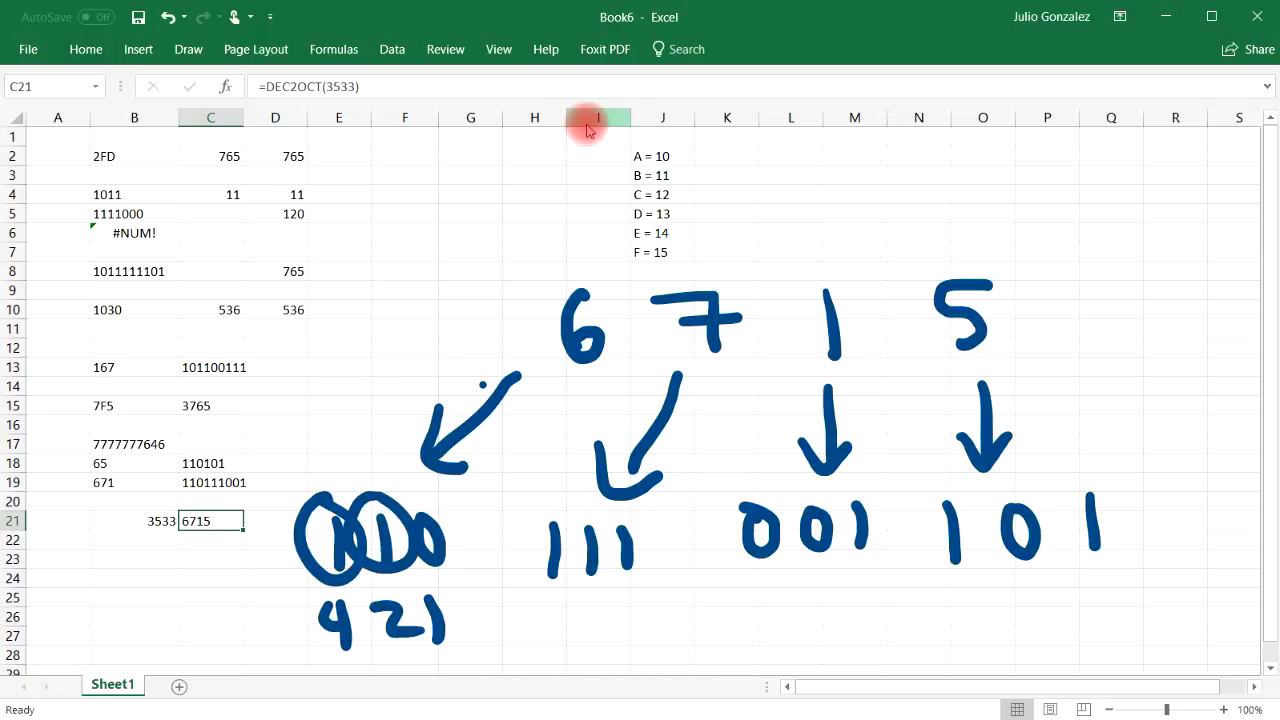
pyautogui.moveTo(518, 522); pyautogui.dragTo(553, 505)
pyautogui.moveTo(575, 530); pyautogui.dragTo(690, 560)
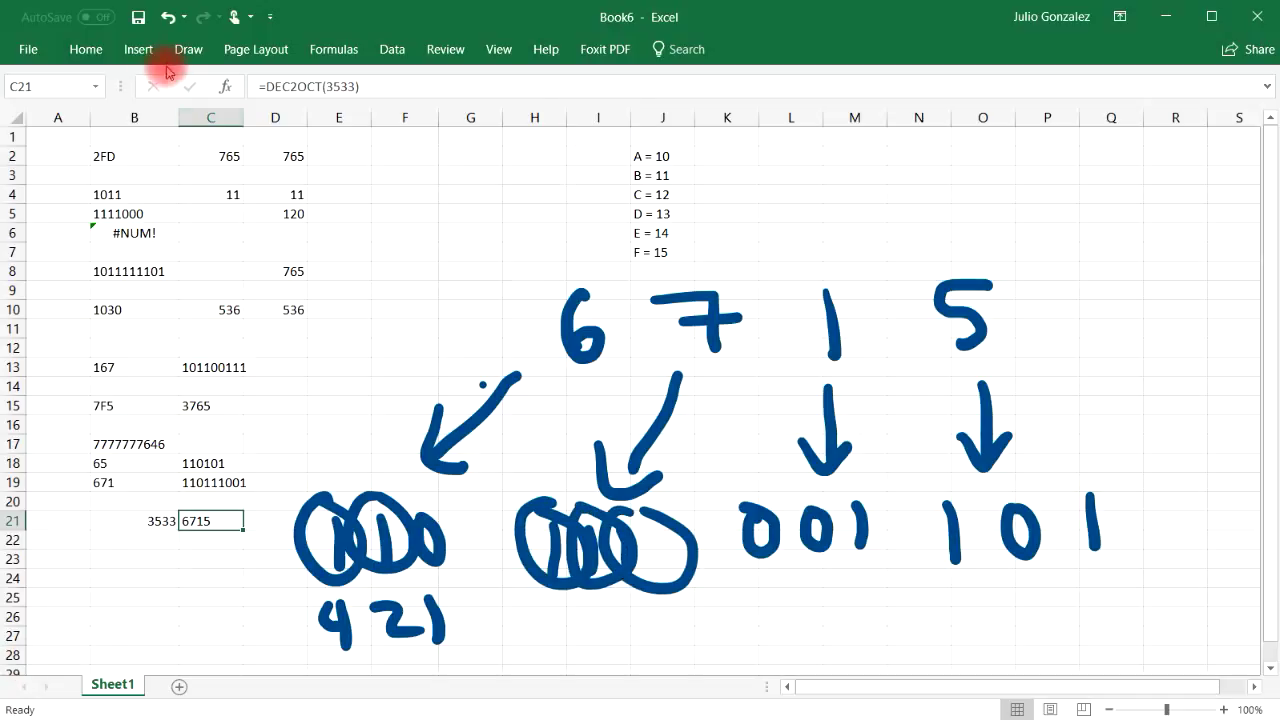
# - Undo the circles around the 1s and the place-value strokes written under the 1 1 0 group
pyautogui.click(167, 17)
pyautogui.click(167, 17)
pyautogui.click(167, 17)
pyautogui.click(167, 17)
pyautogui.click(167, 17)
pyautogui.click(167, 17)
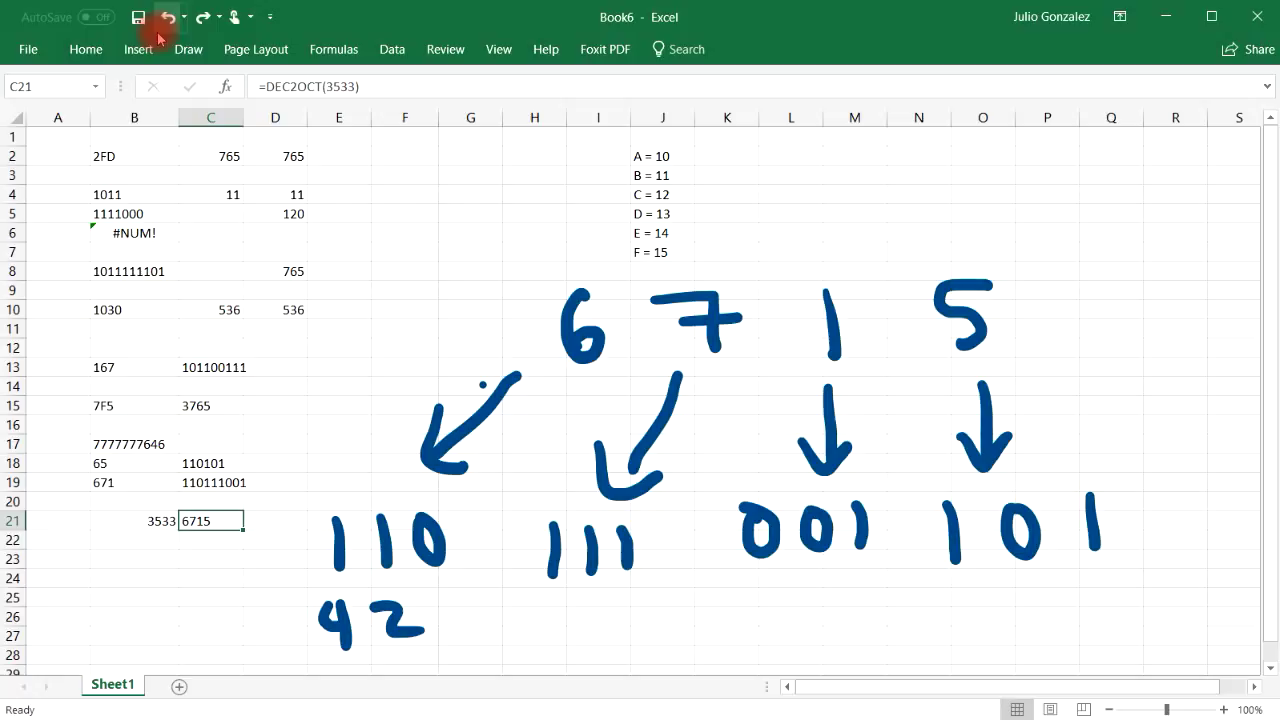
pyautogui.click(167, 17)
pyautogui.click(167, 17)
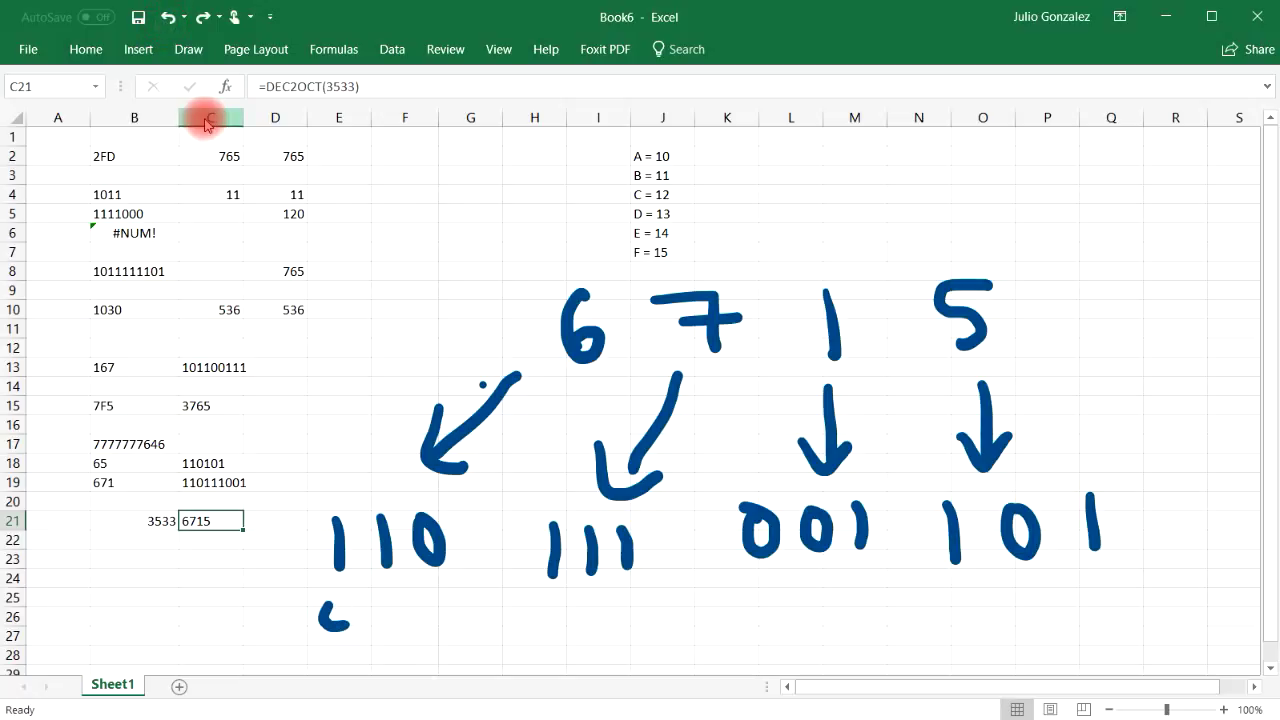
# - Change the dark blue pen's ink colour to red and draw a box around the whole row of handwritten binary digits
pyautogui.click(189, 49)
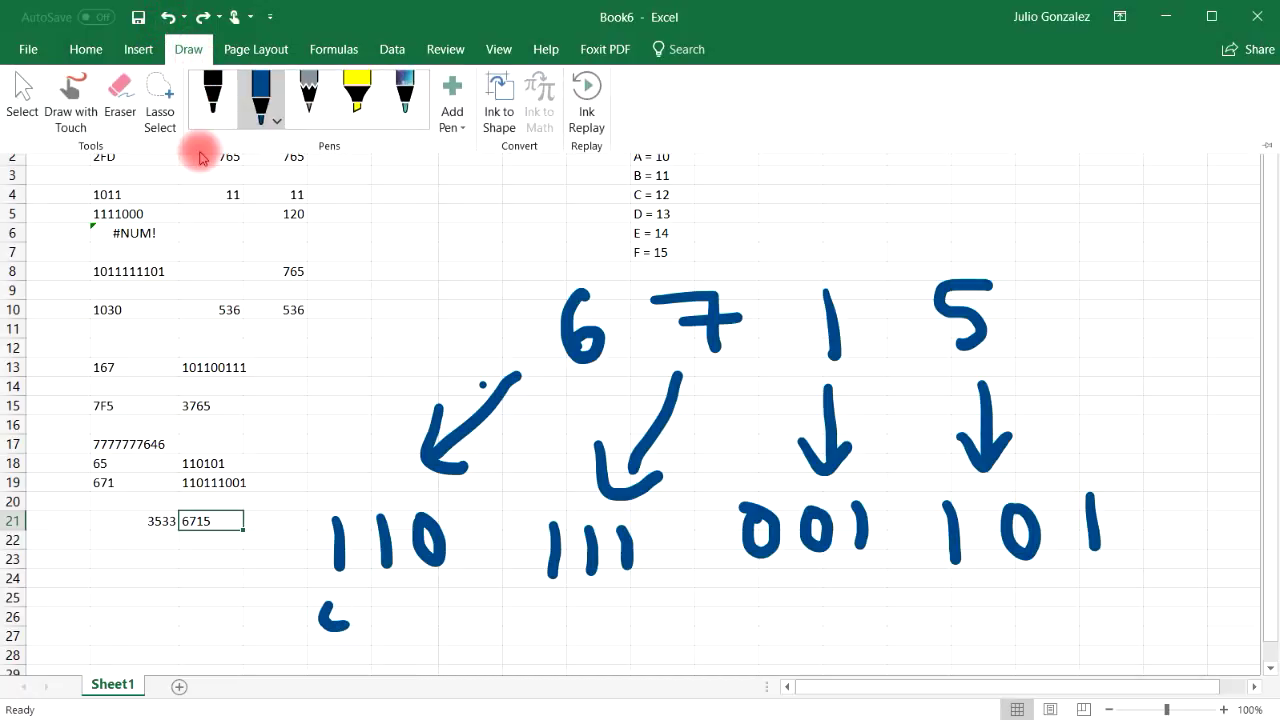
pyautogui.click(260, 95)
pyautogui.click(362, 273)
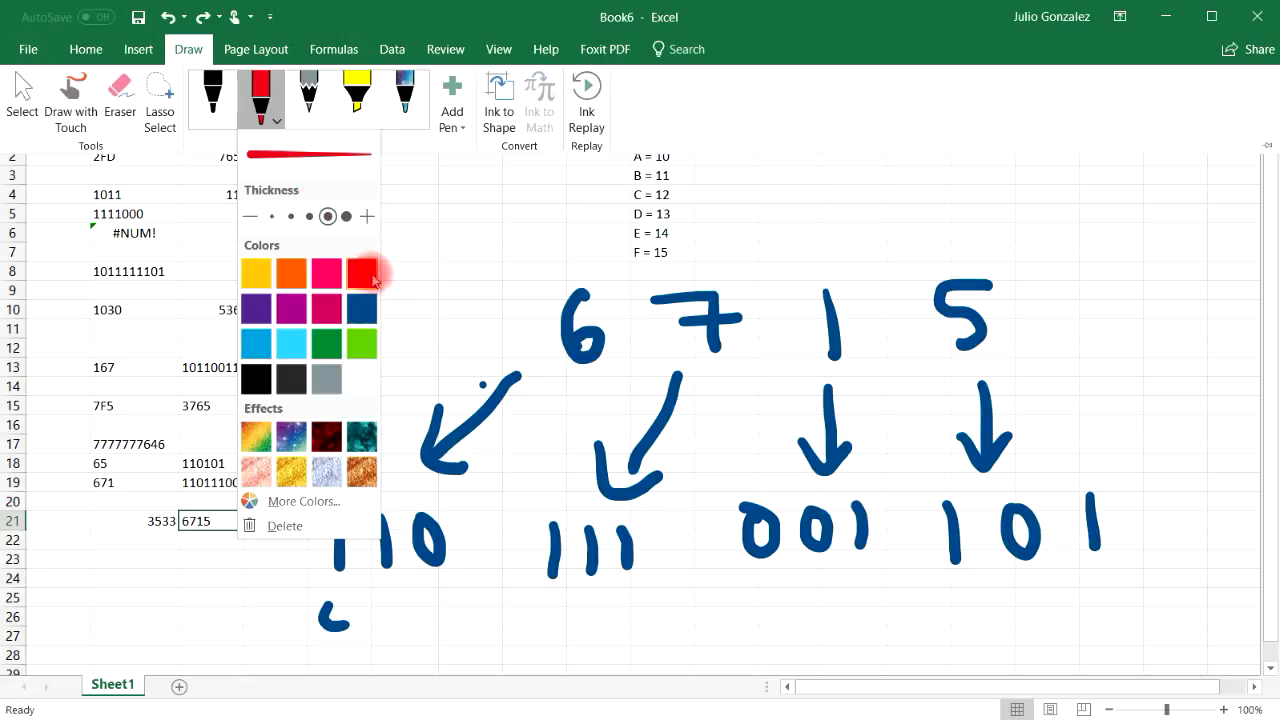
pyautogui.click(254, 600)
pyautogui.moveTo(310, 583)
pyautogui.mouseDown()
pyautogui.moveTo(306, 478)
pyautogui.moveTo(1150, 465)
pyautogui.moveTo(1152, 585)
pyautogui.moveTo(480, 600)
pyautogui.moveTo(330, 537)
pyautogui.mouseUp()
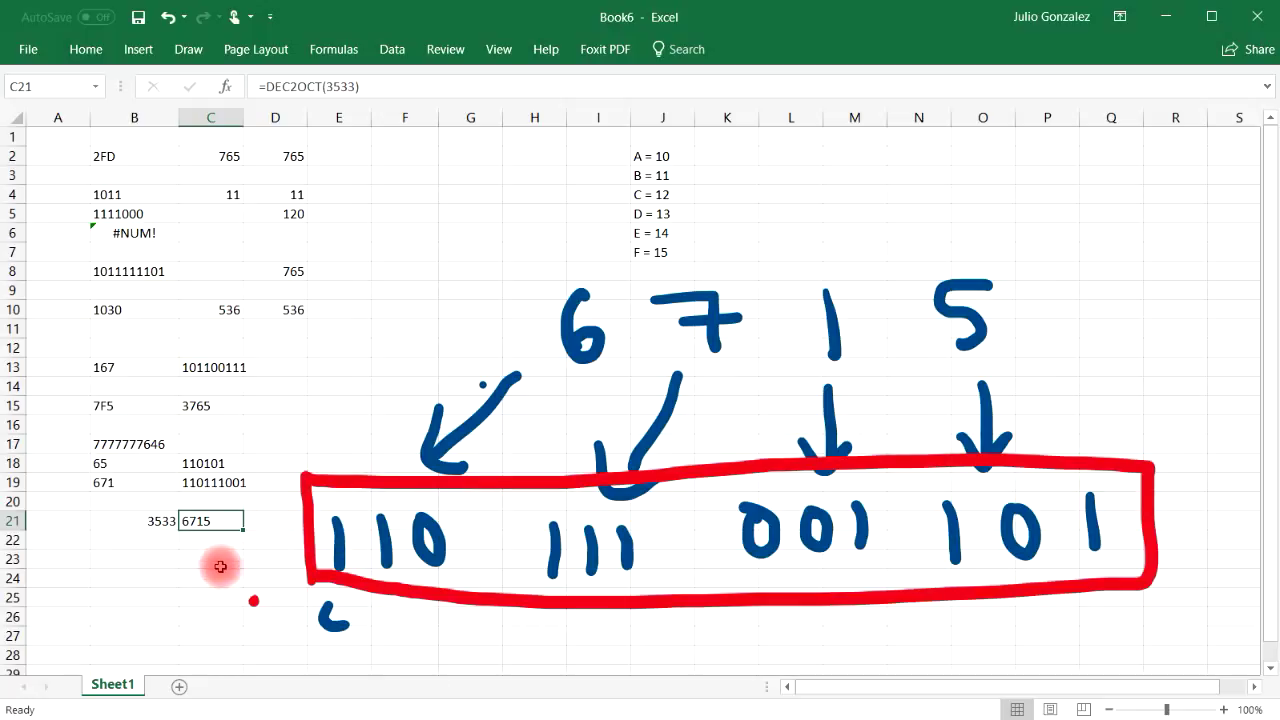
# - Check the formula in cell B21 against the boxed handwritten binary digits
pyautogui.click(163, 521)
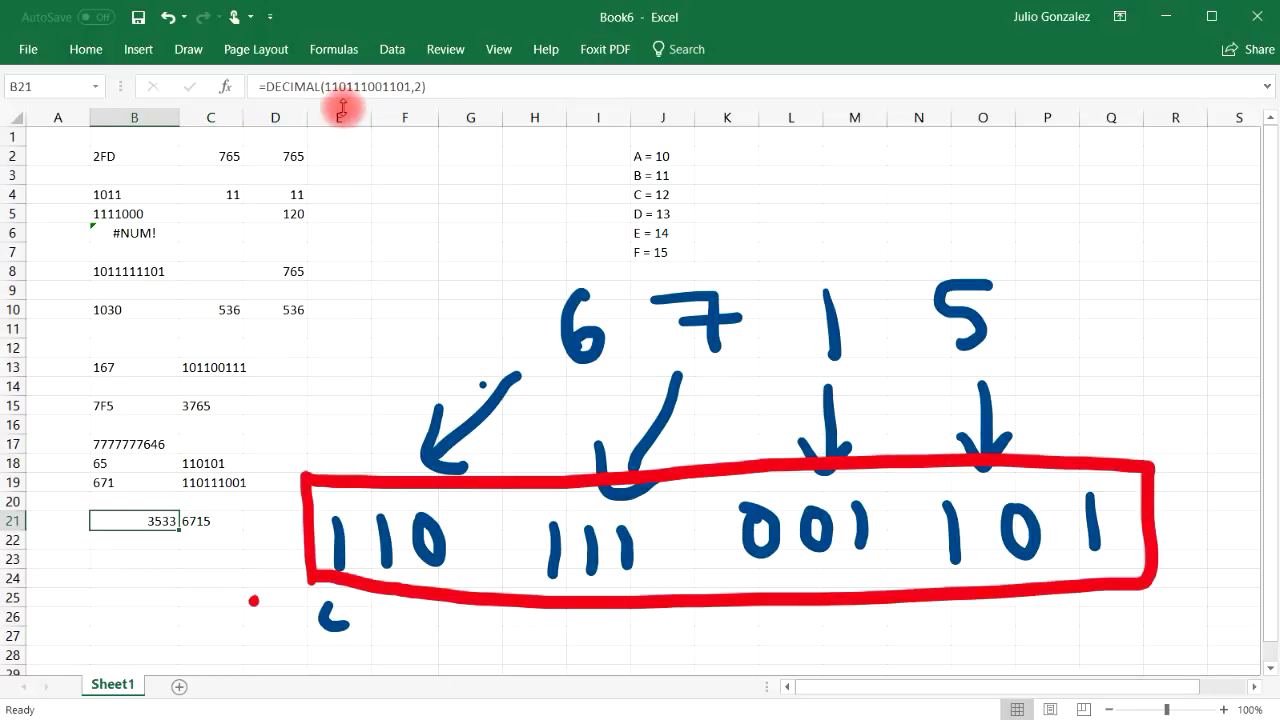